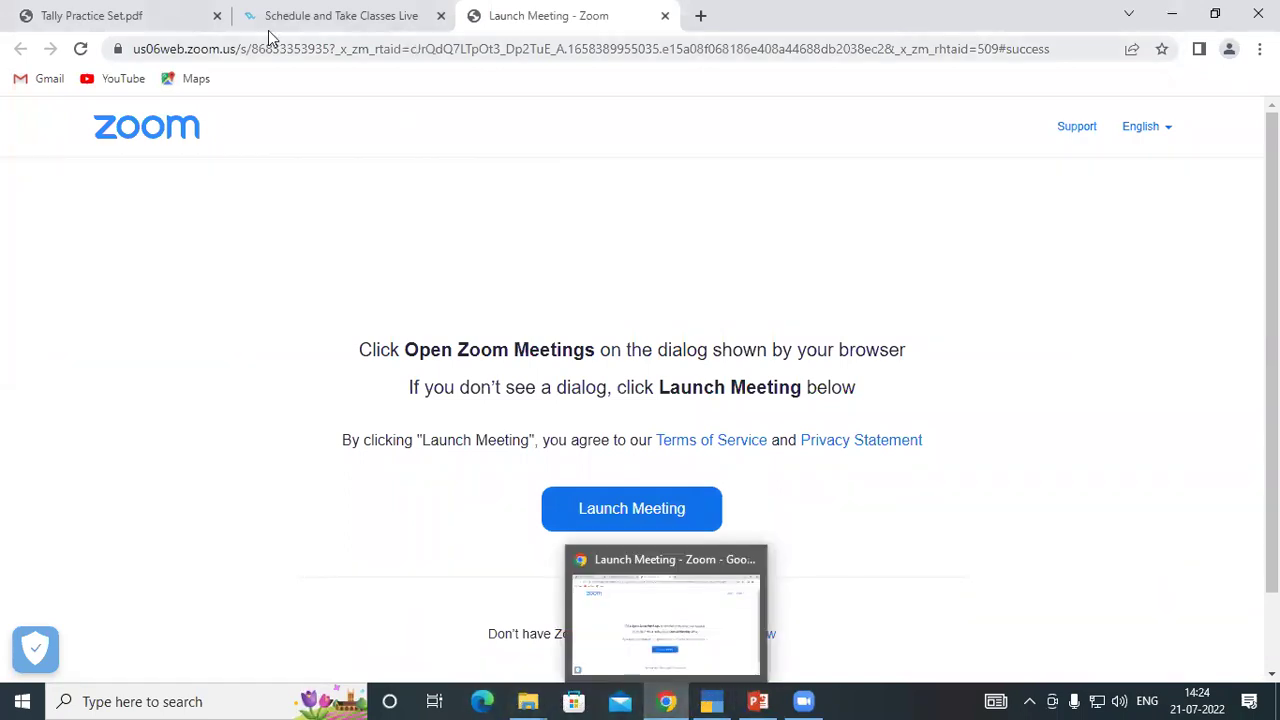
# Enlarge page 10 of Tally Practice Set.pdf and examine the Computer Empire tax invoice from its header through the goods table
pyautogui.click(125, 20)
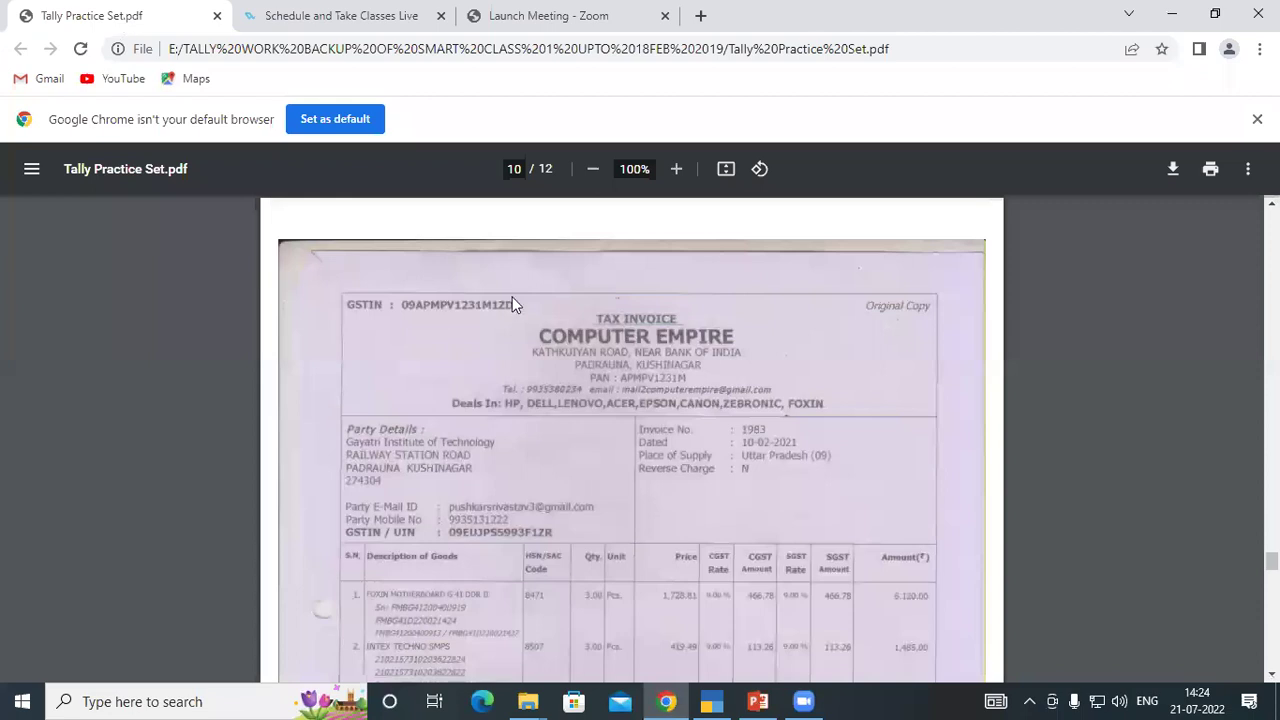
pyautogui.click(676, 169)
pyautogui.click(676, 169)
pyautogui.click(676, 169)
pyautogui.click(676, 169)
pyautogui.scroll(-2, 710, 392)
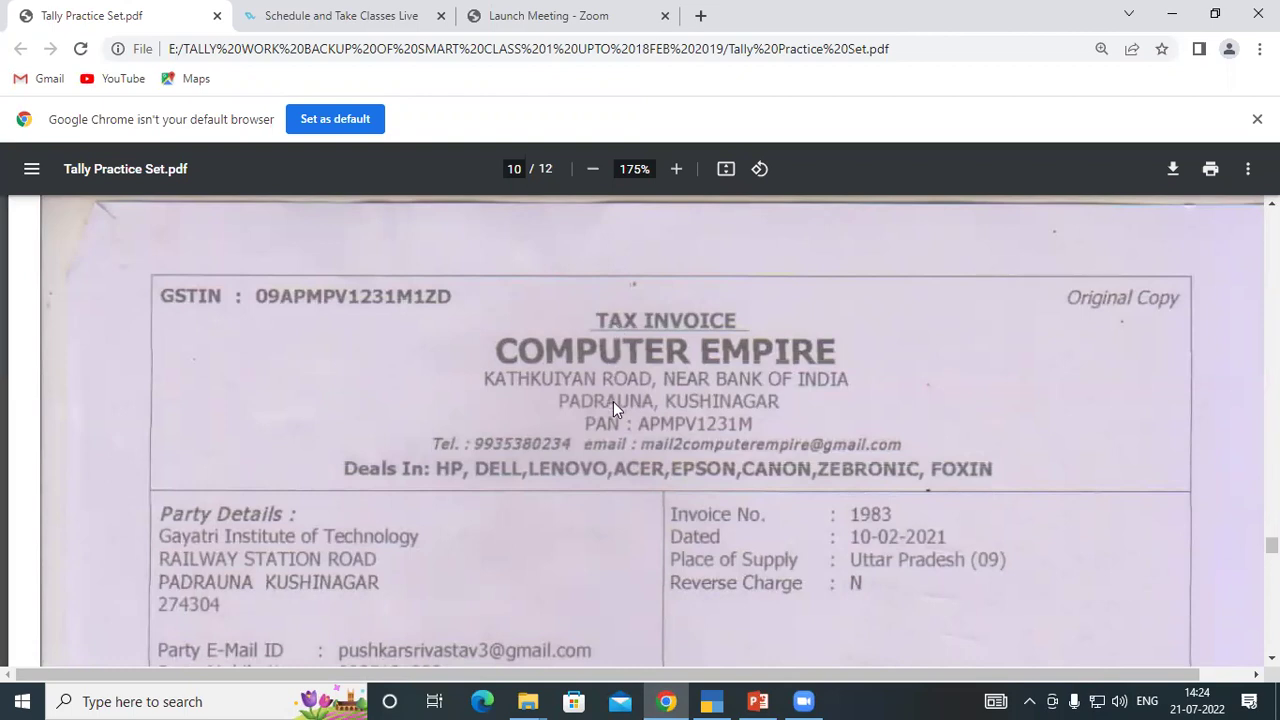
pyautogui.scroll(-1, 500, 384)
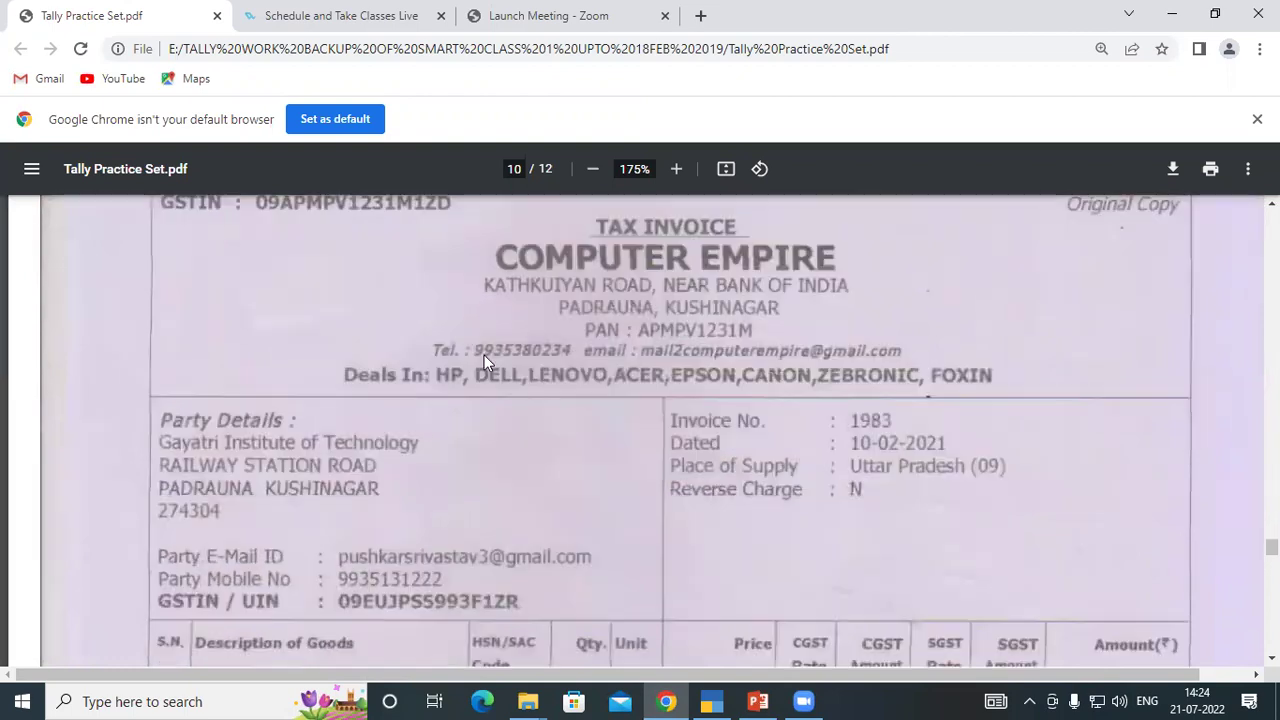
pyautogui.scroll(1, 463, 328)
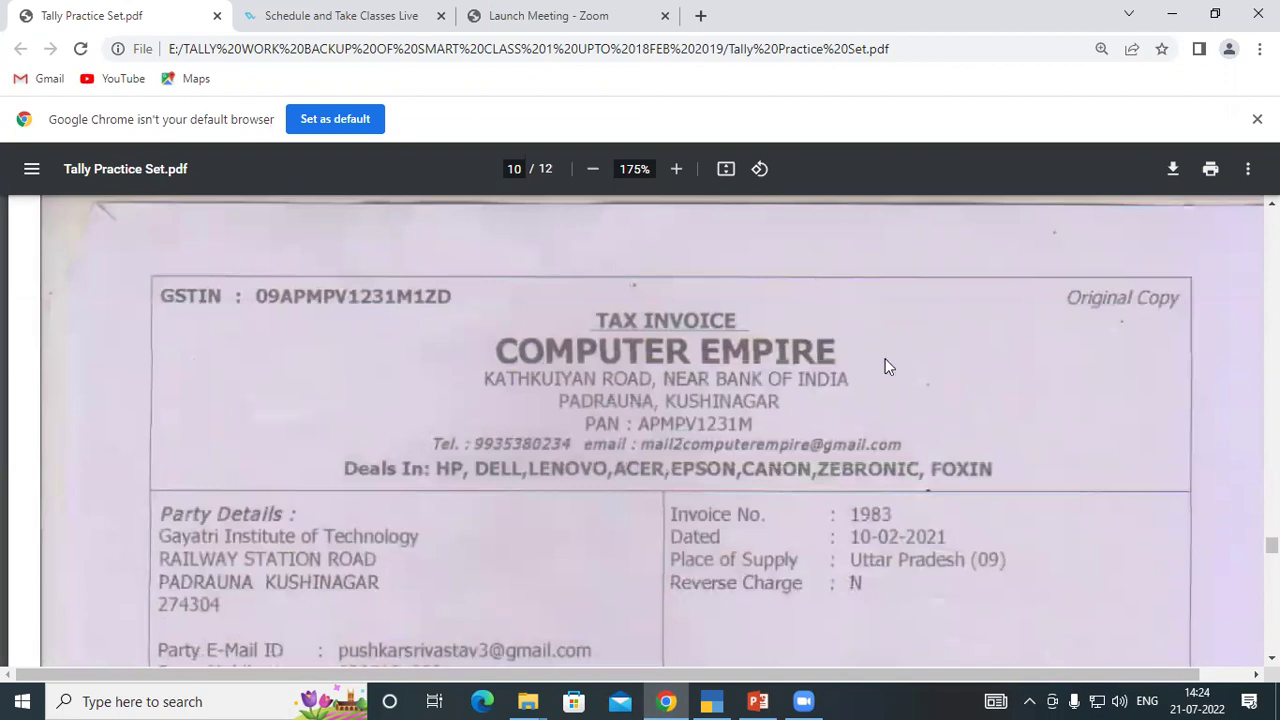
pyautogui.scroll(-2, 463, 386)
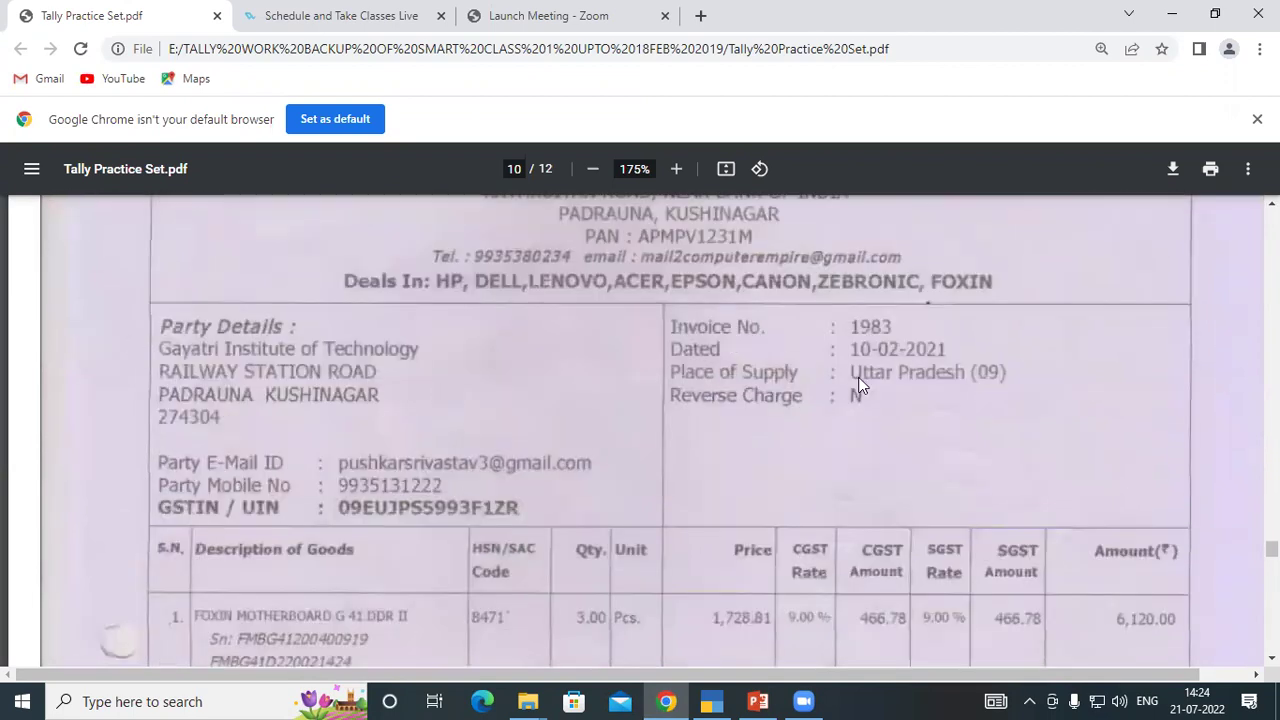
pyautogui.scroll(-1, 452, 402)
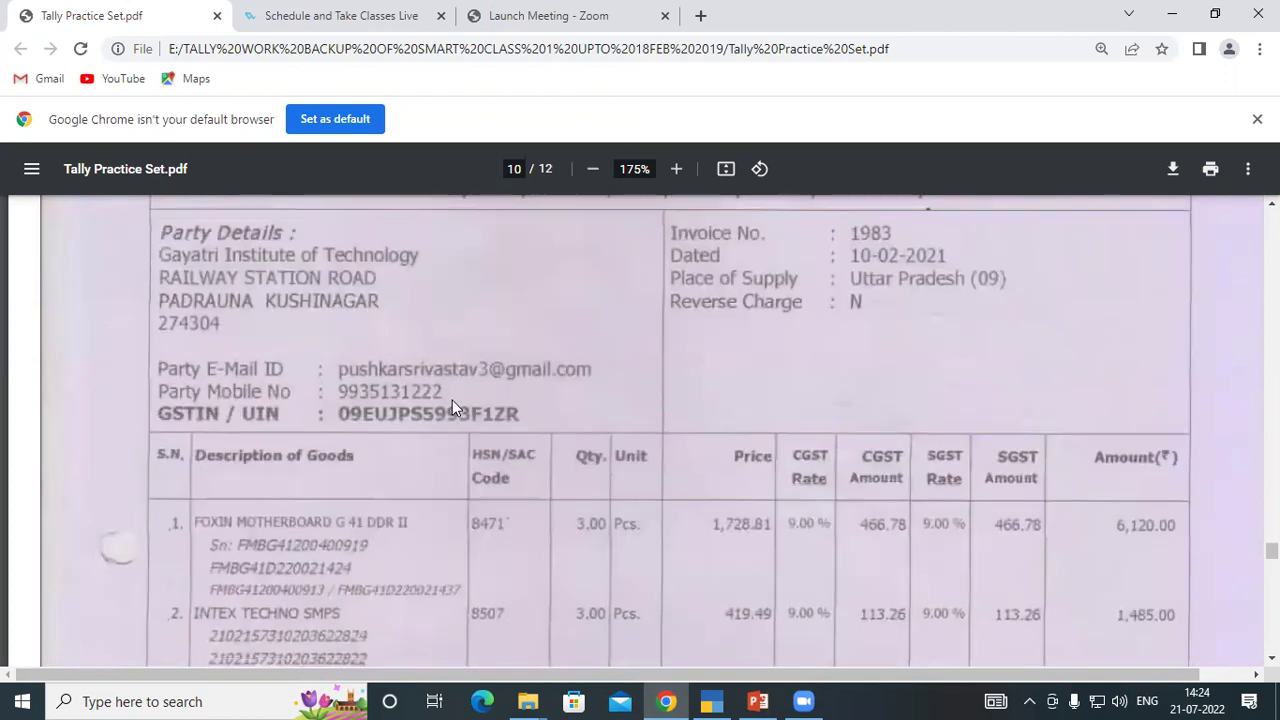
pyautogui.scroll(-2, 452, 400)
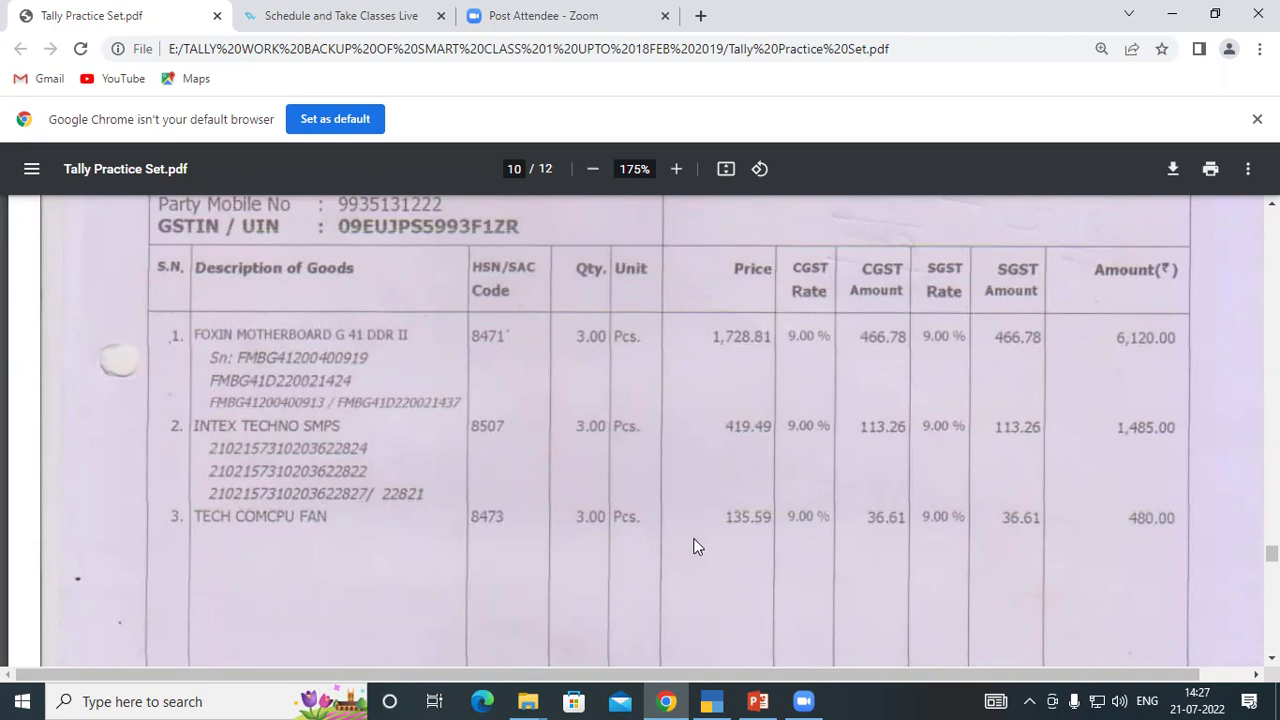
# Switch to TallyPrime and open the creation form for a new stock item
pyautogui.click(714, 701)
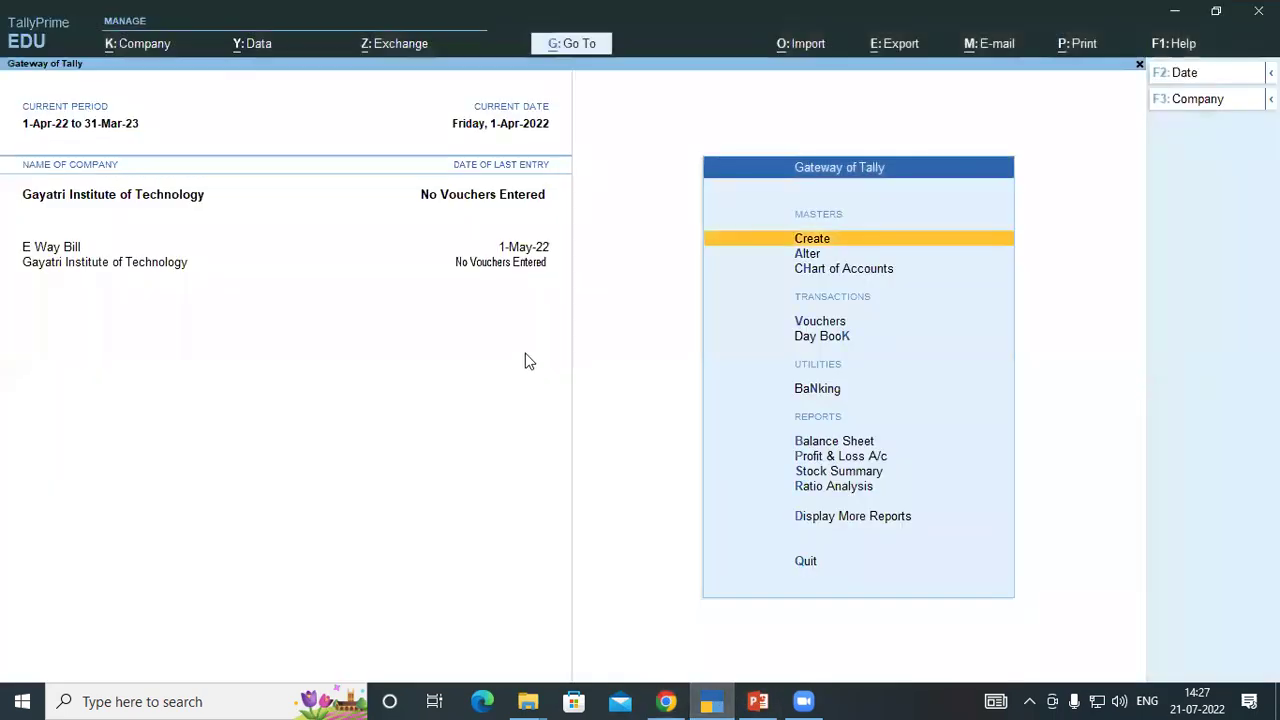
pyautogui.press('Return')
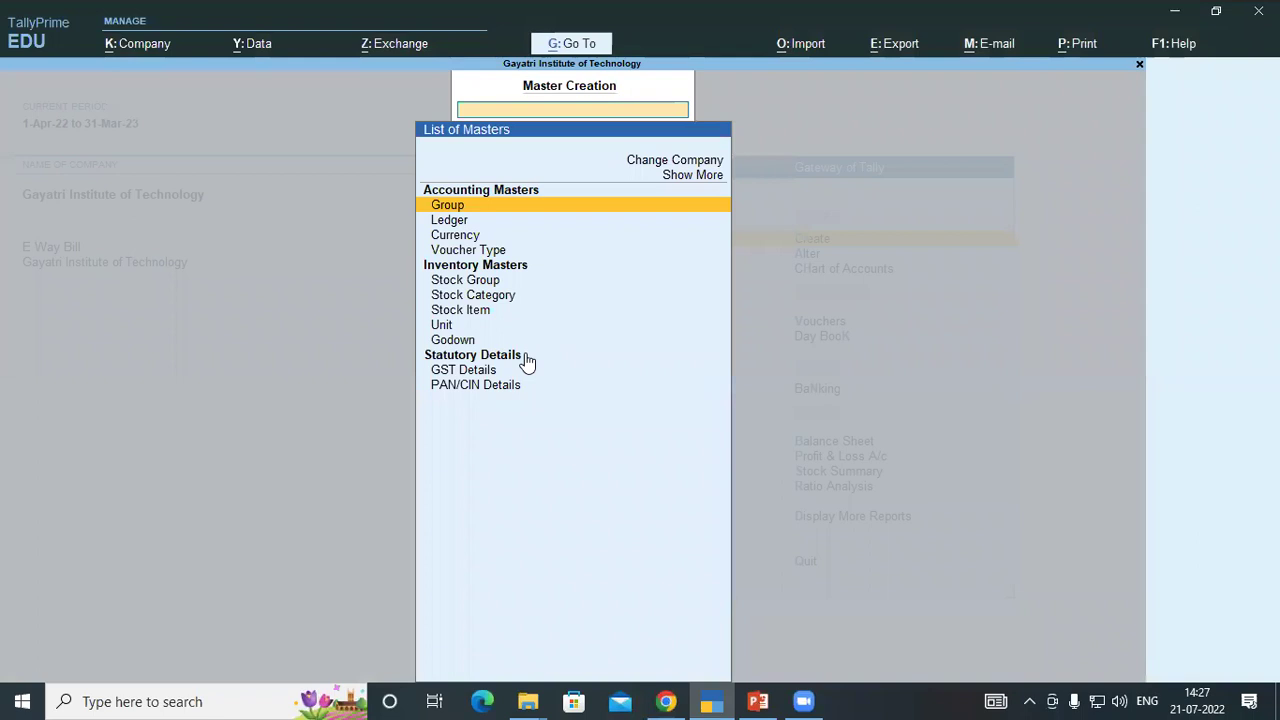
pyautogui.press('Down')
pyautogui.press('Down')
pyautogui.press('Down')
pyautogui.press('Down')
pyautogui.press('Down')
pyautogui.press('Down')
pyautogui.press('Return')
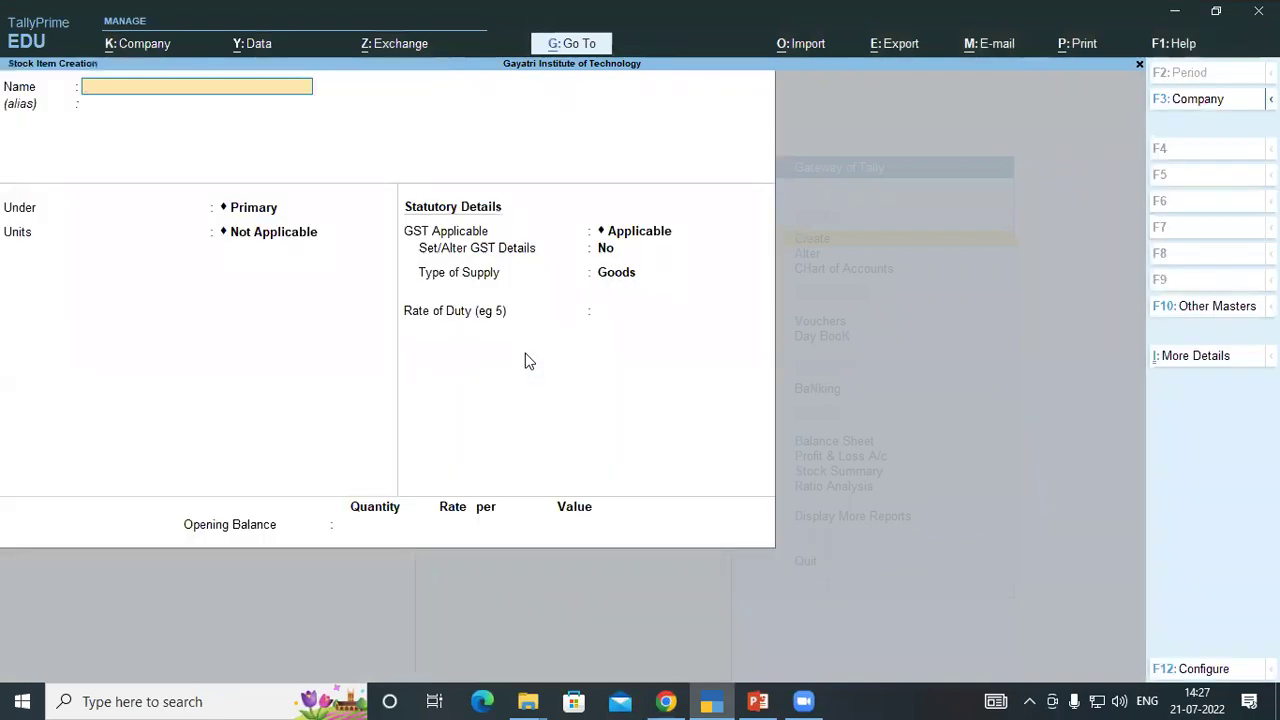
# Name the stock item "Foxin Motherboard G 41ddr 11", consulting the first goods line of the PDF invoice, and leave the alias blank
pyautogui.hotkey('alt', 'Tab')
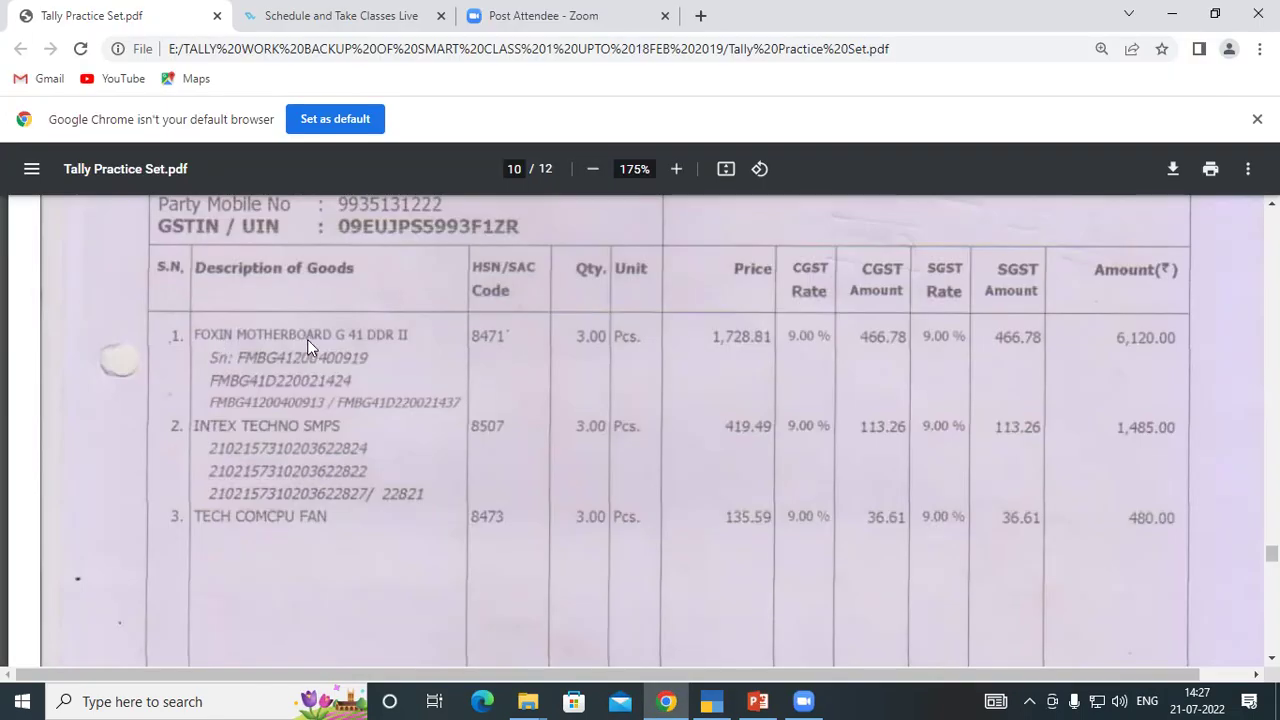
pyautogui.hotkey('alt', 'Tab')
pyautogui.write('Fo')
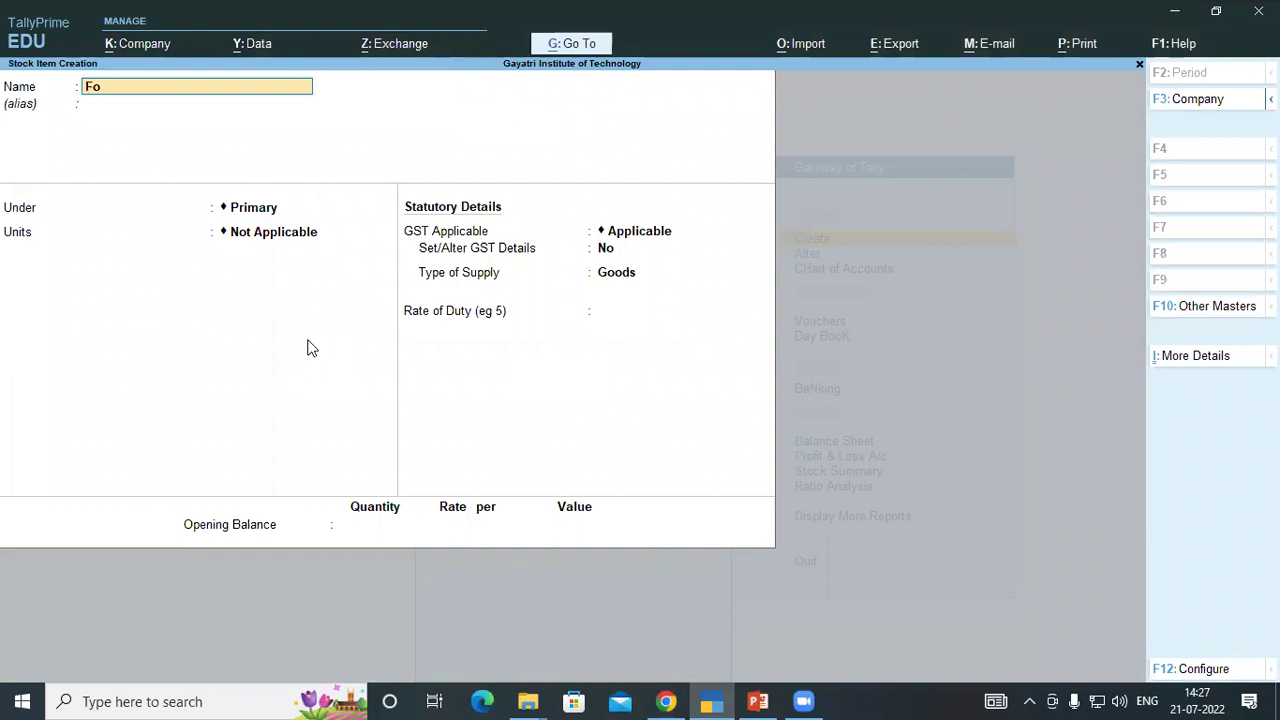
pyautogui.write('xin Motherboard')
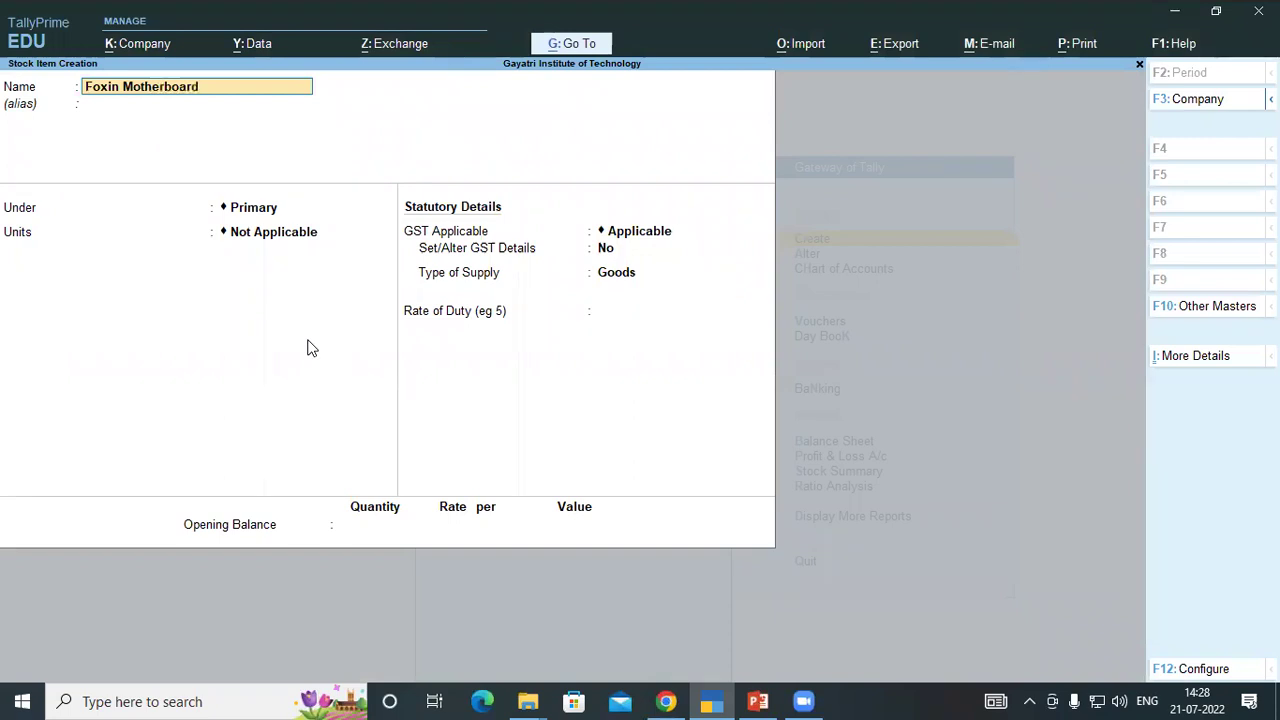
pyautogui.hotkey('alt', 'Tab')
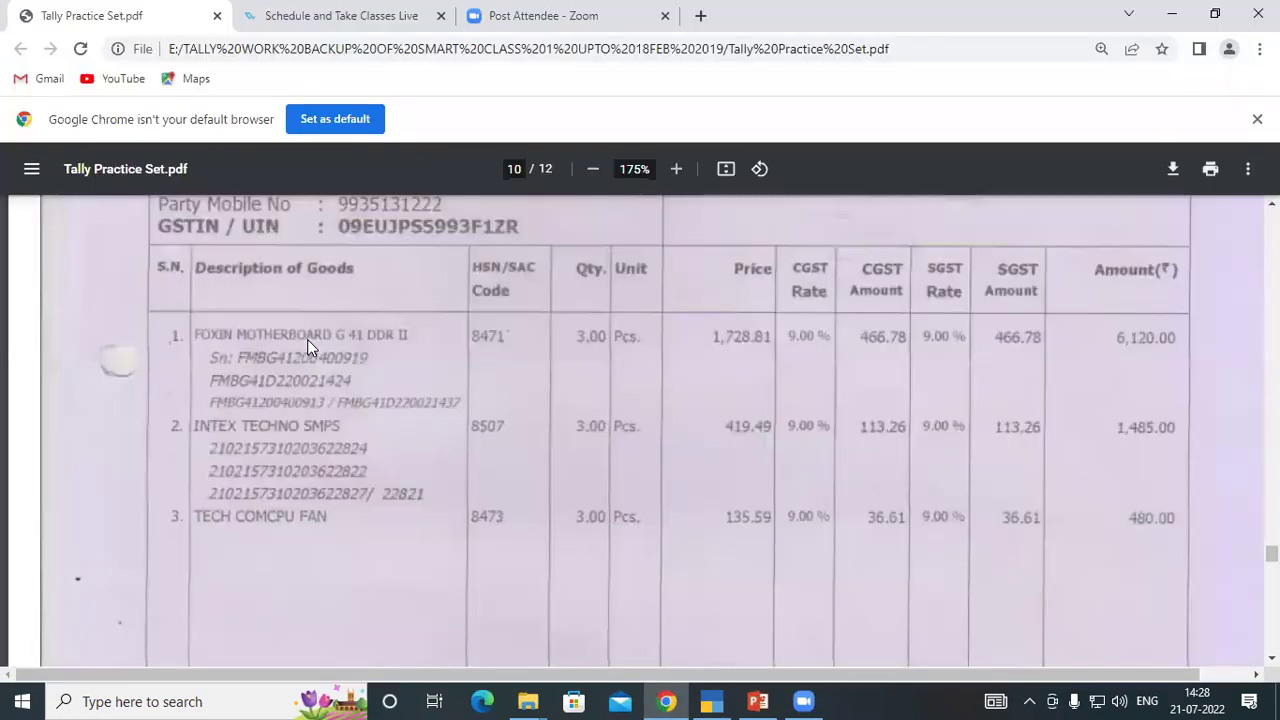
pyautogui.hotkey('alt', 'Tab')
pyautogui.write('G 41')
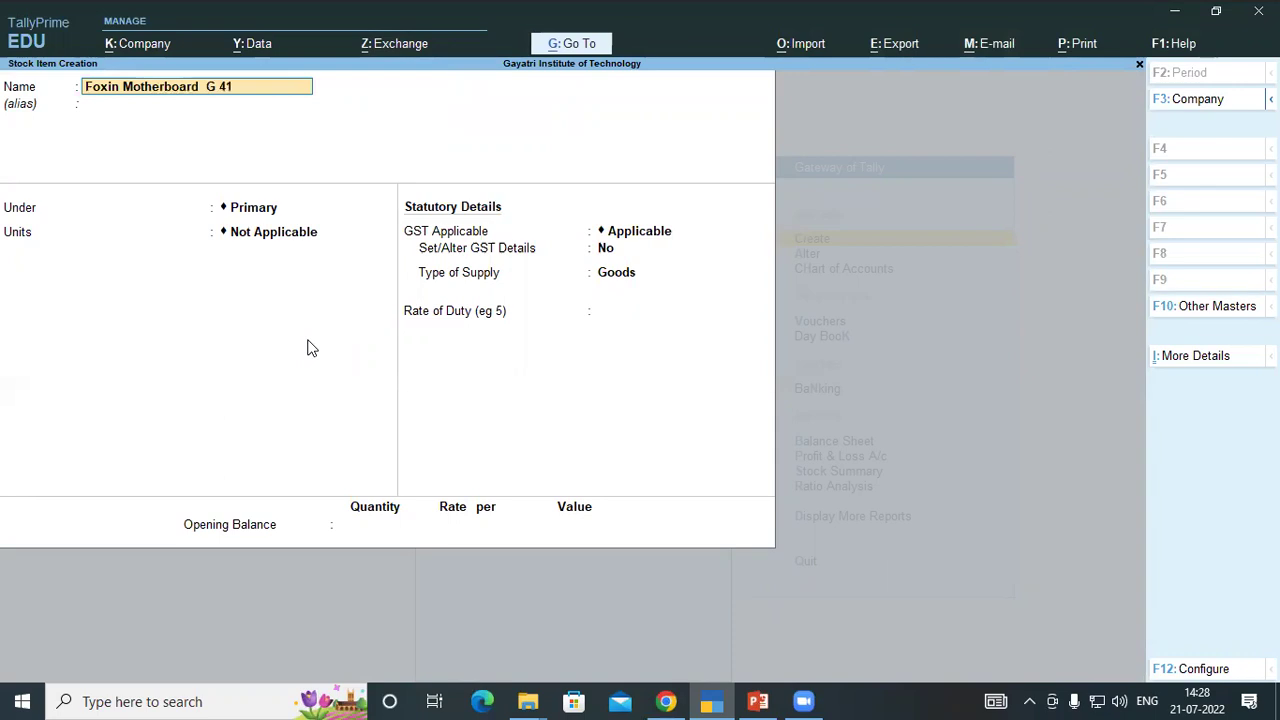
pyautogui.hotkey('alt', 'Tab')
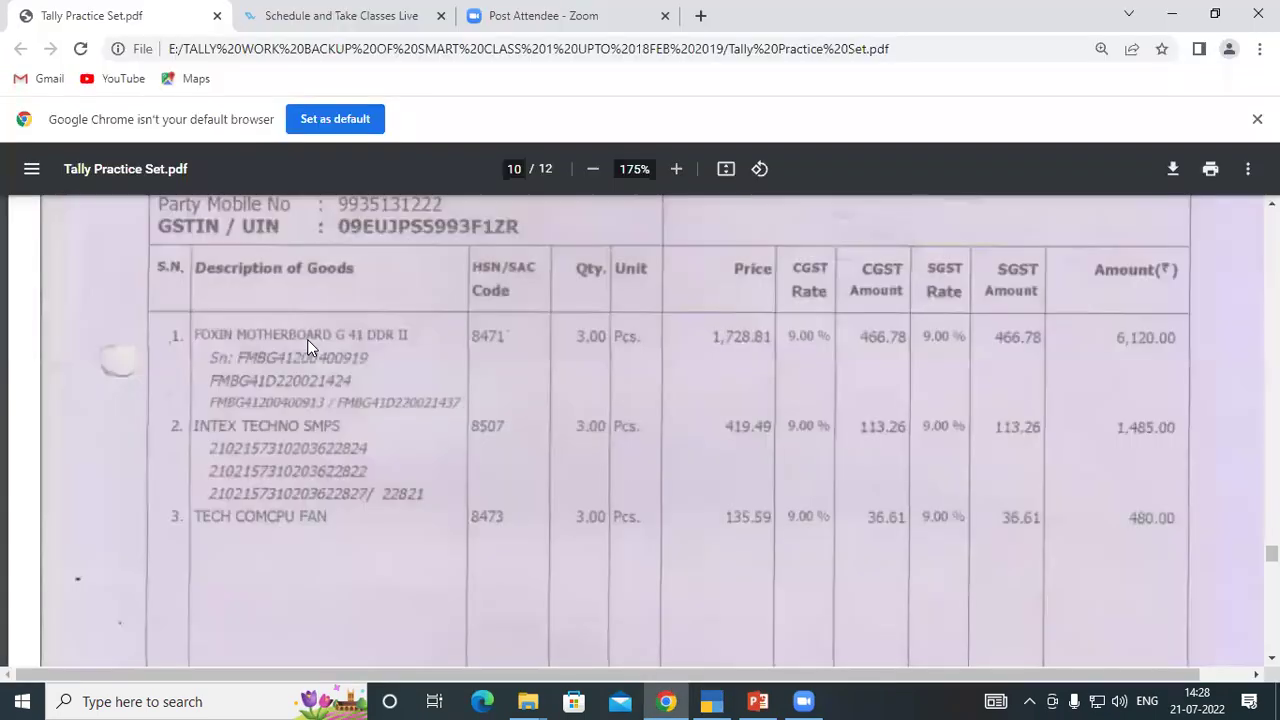
pyautogui.hotkey('alt', 'Tab')
pyautogui.write('d')
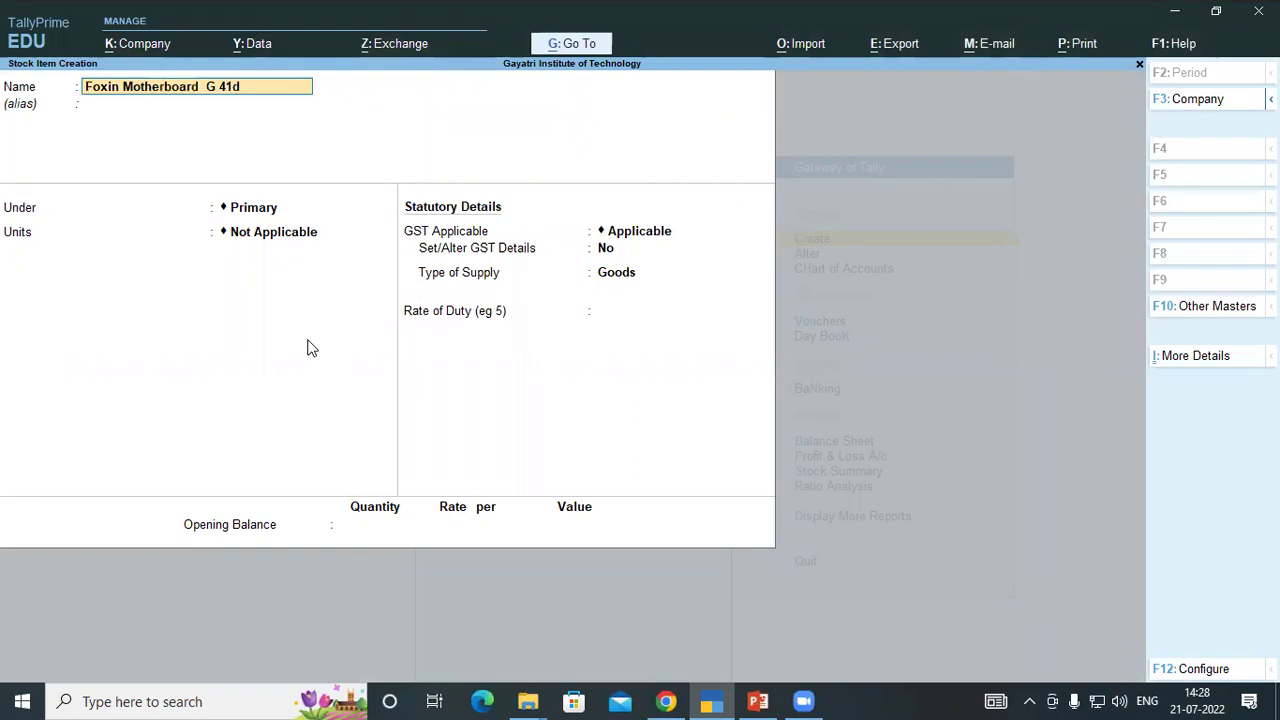
pyautogui.write('dr 11')
pyautogui.press('Return')
pyautogui.press('Return')
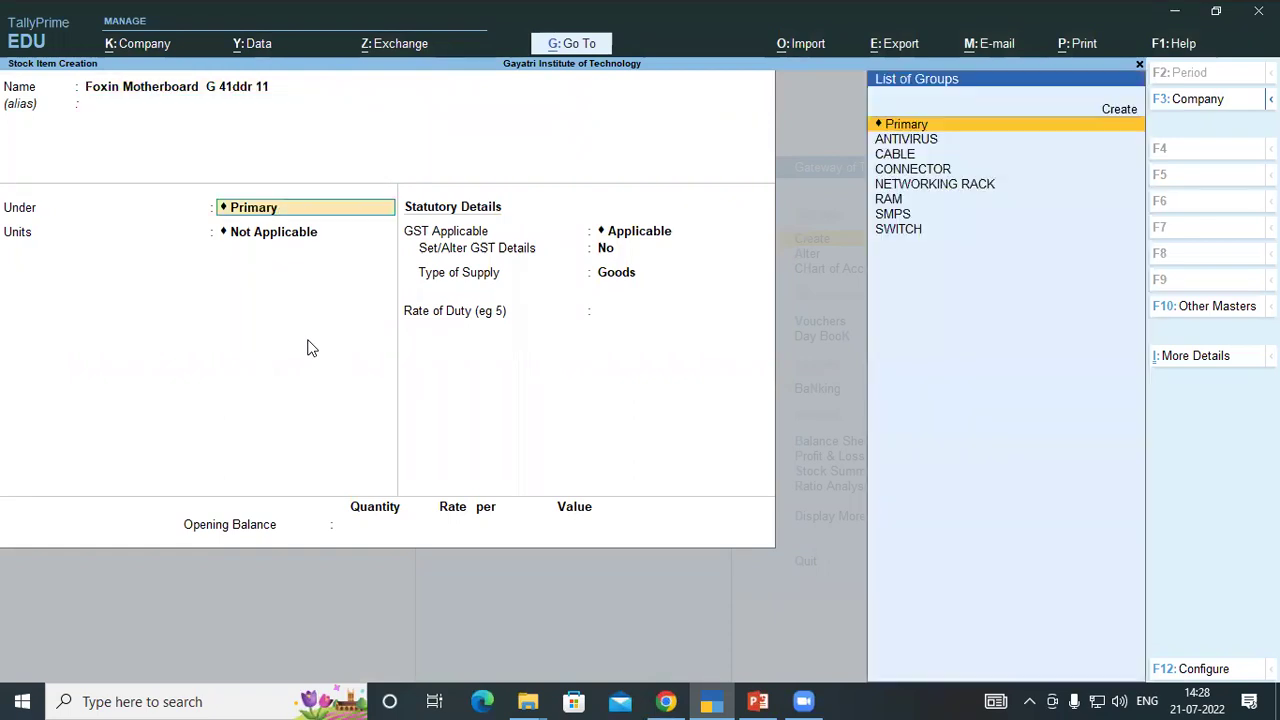
# Configure stock item creation to provide a part number by setting Provide Part No. for Stock Items to Yes
pyautogui.press('BackSpace')
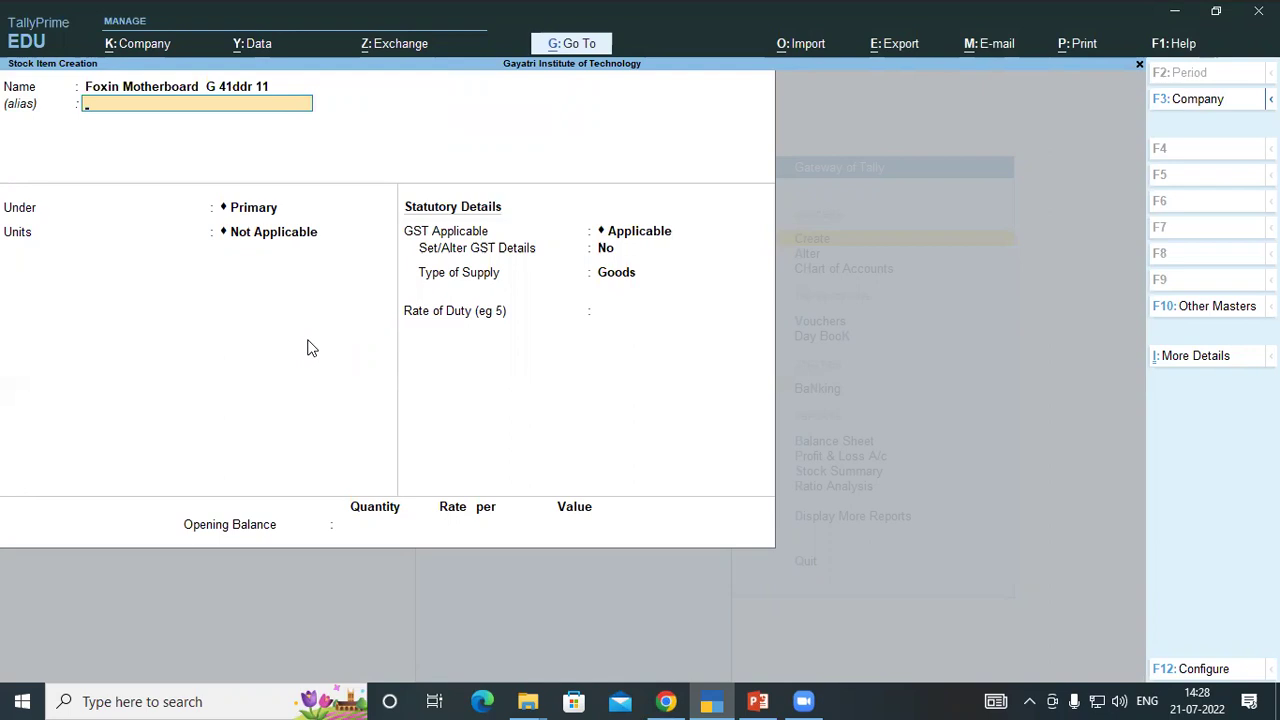
pyautogui.press('F12')
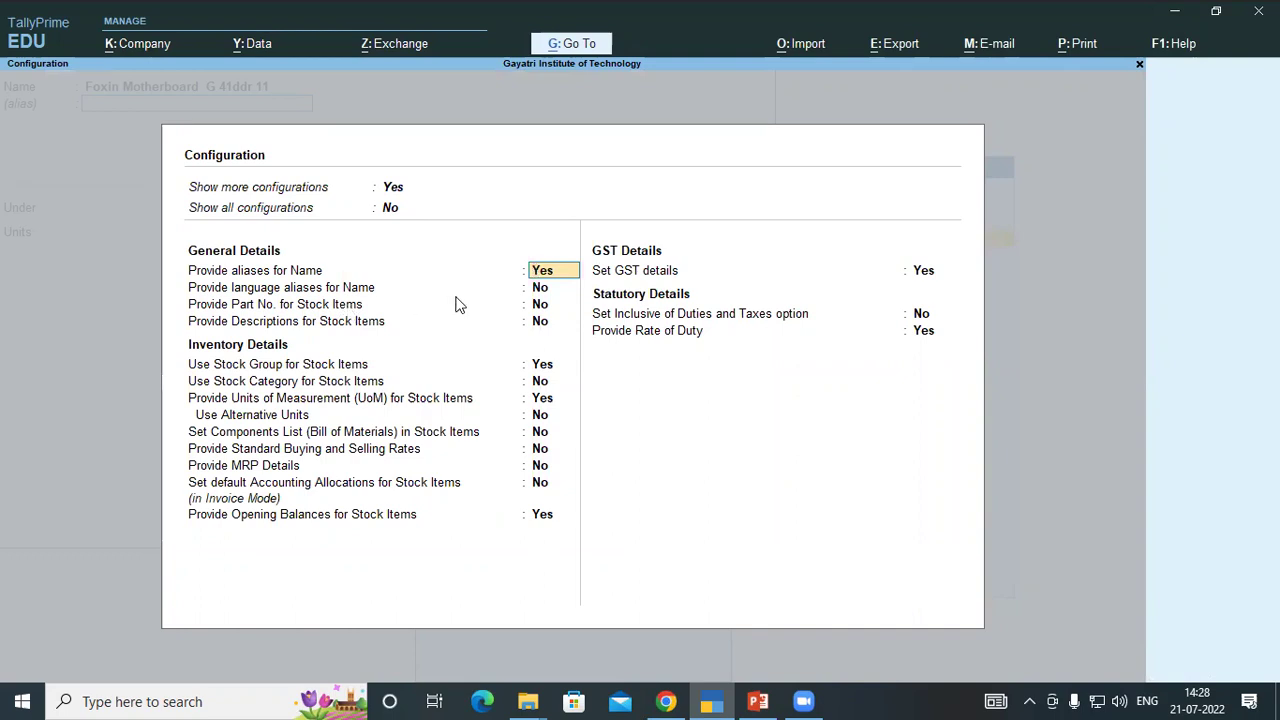
pyautogui.press('Return')
pyautogui.press('Return')
pyautogui.write('y')
pyautogui.press('Return')
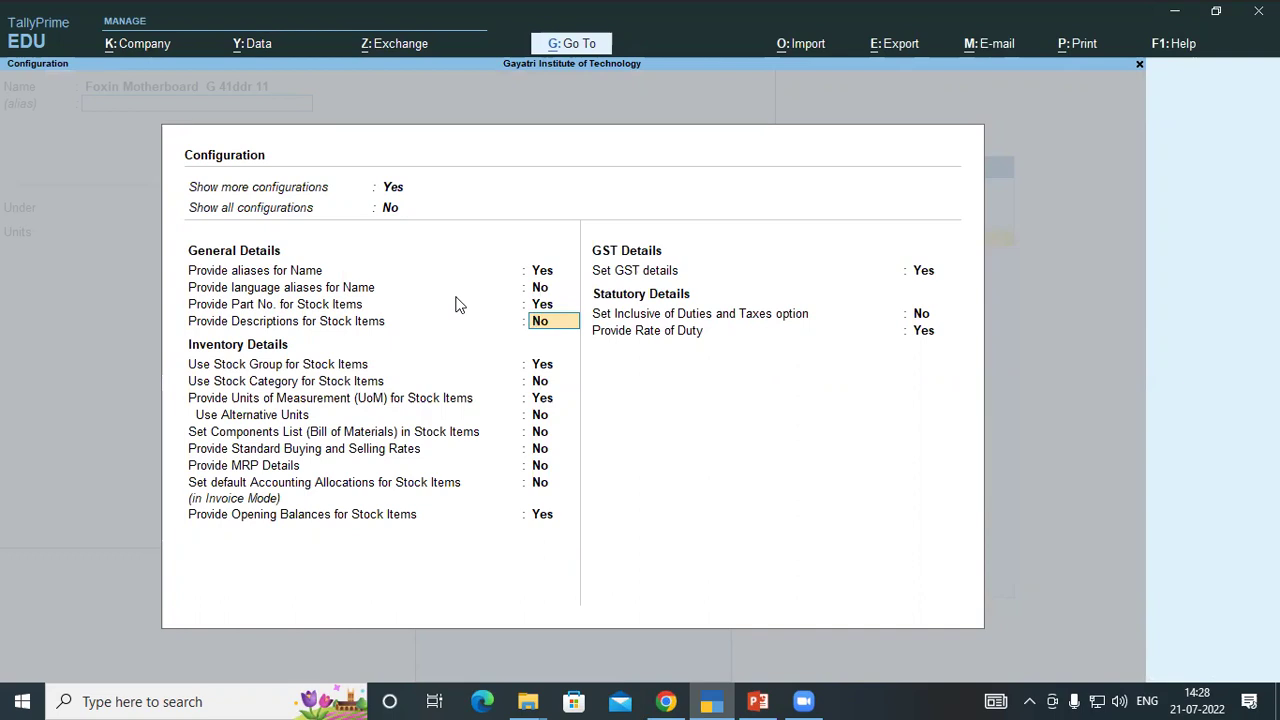
pyautogui.hotkey('ctrl', 'a')
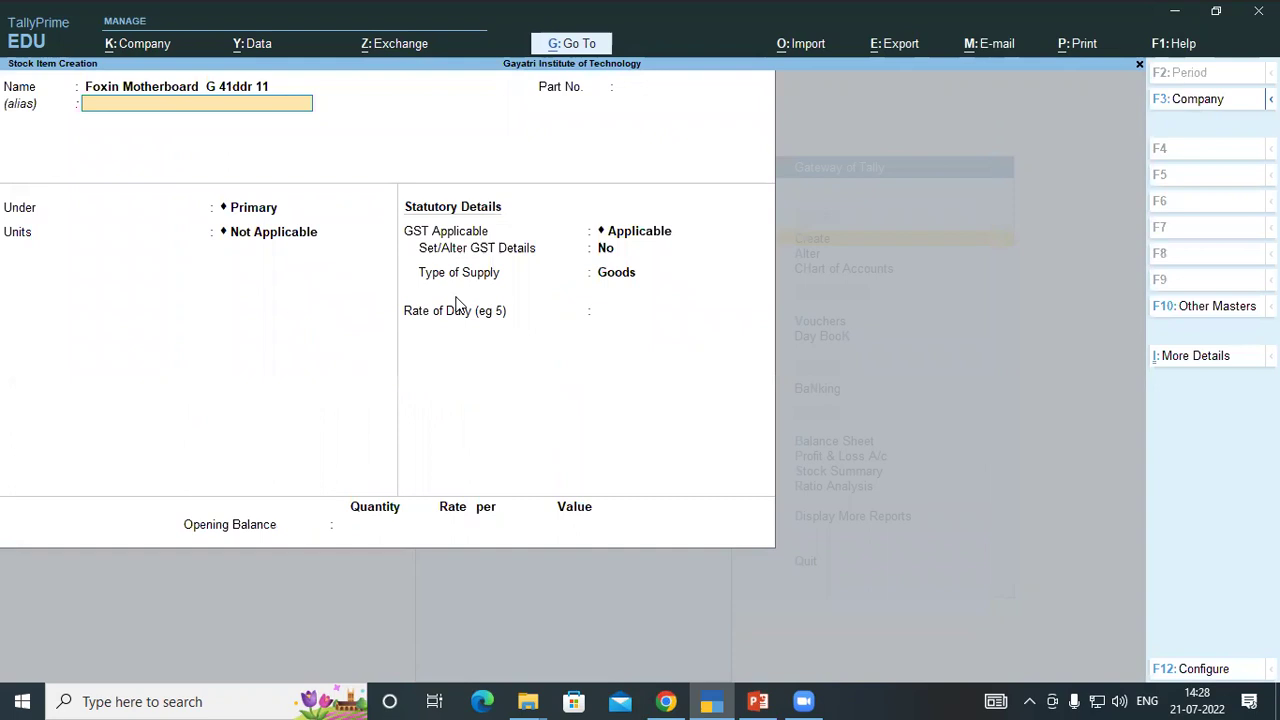
# Enter Fmbg4100919 as the stock item's part number, consulting the invoice's serial numbers, and leave the part number alias blank
pyautogui.press('Return')
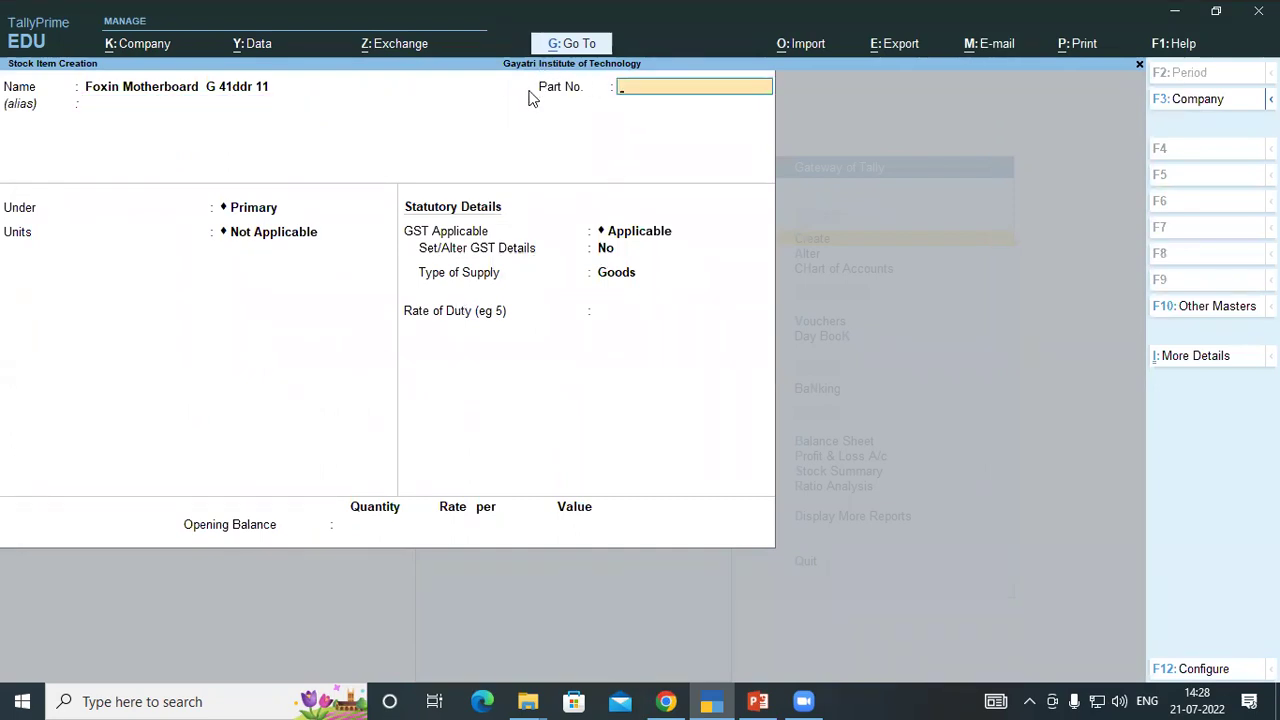
pyautogui.hotkey('alt', 'Tab')
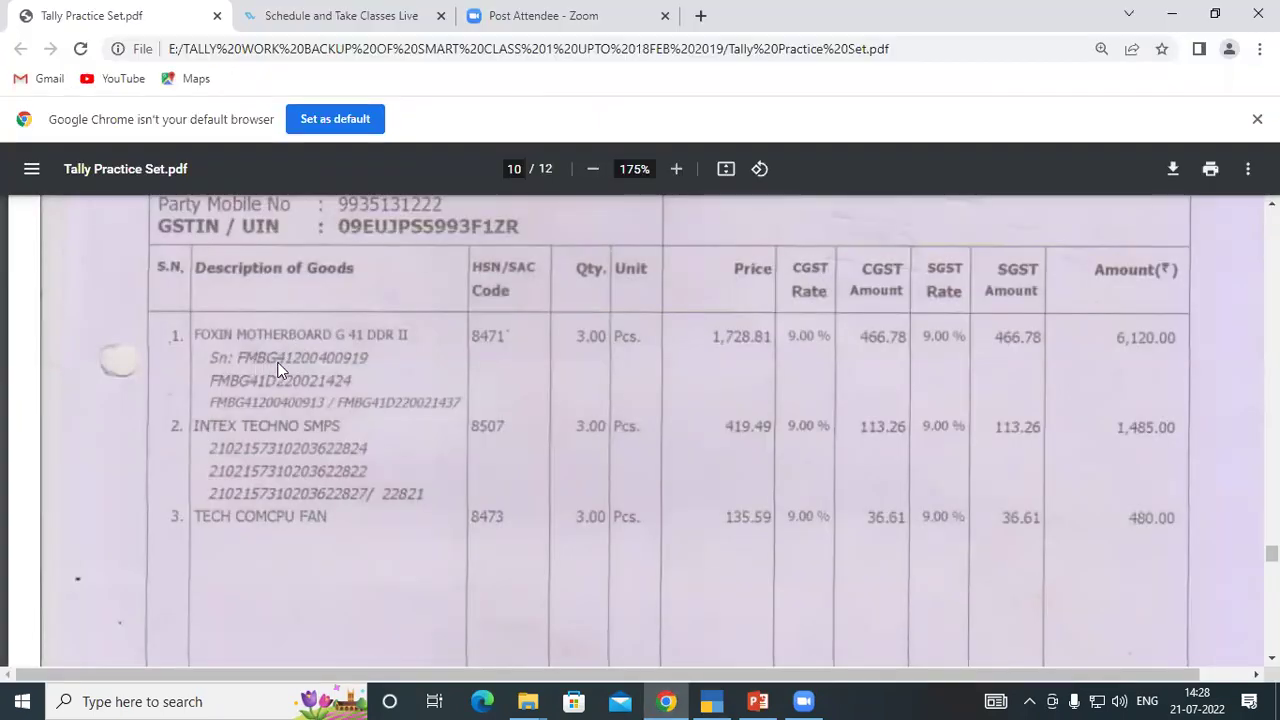
pyautogui.hotkey('alt', 'Tab')
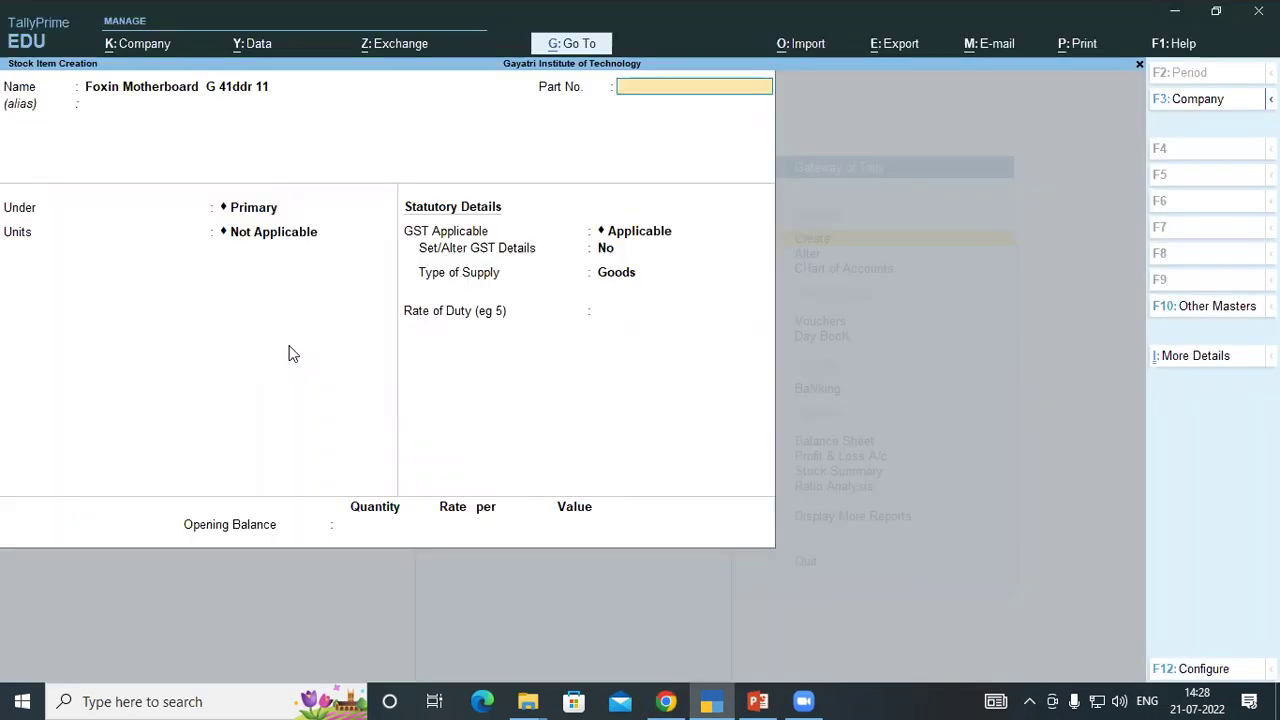
pyautogui.write('Fmbg41')
pyautogui.hotkey('alt', 'Tab')
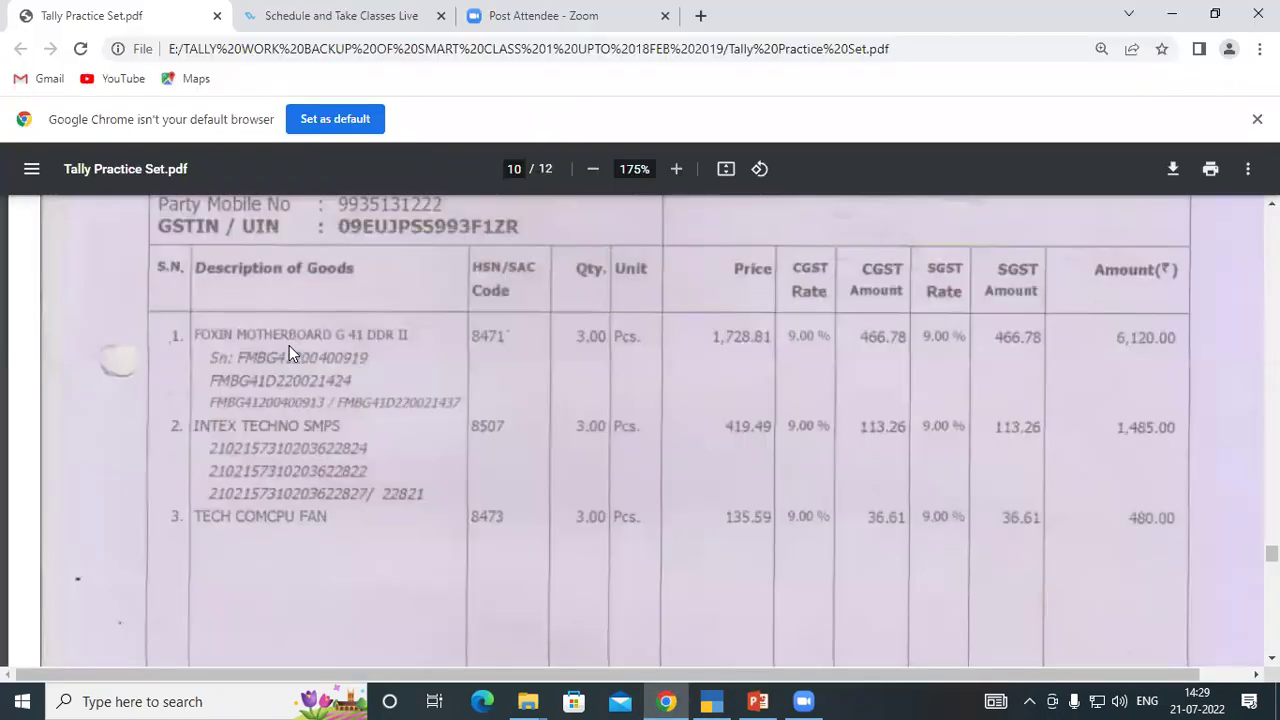
pyautogui.hotkey('alt', 'Tab')
pyautogui.write('00')
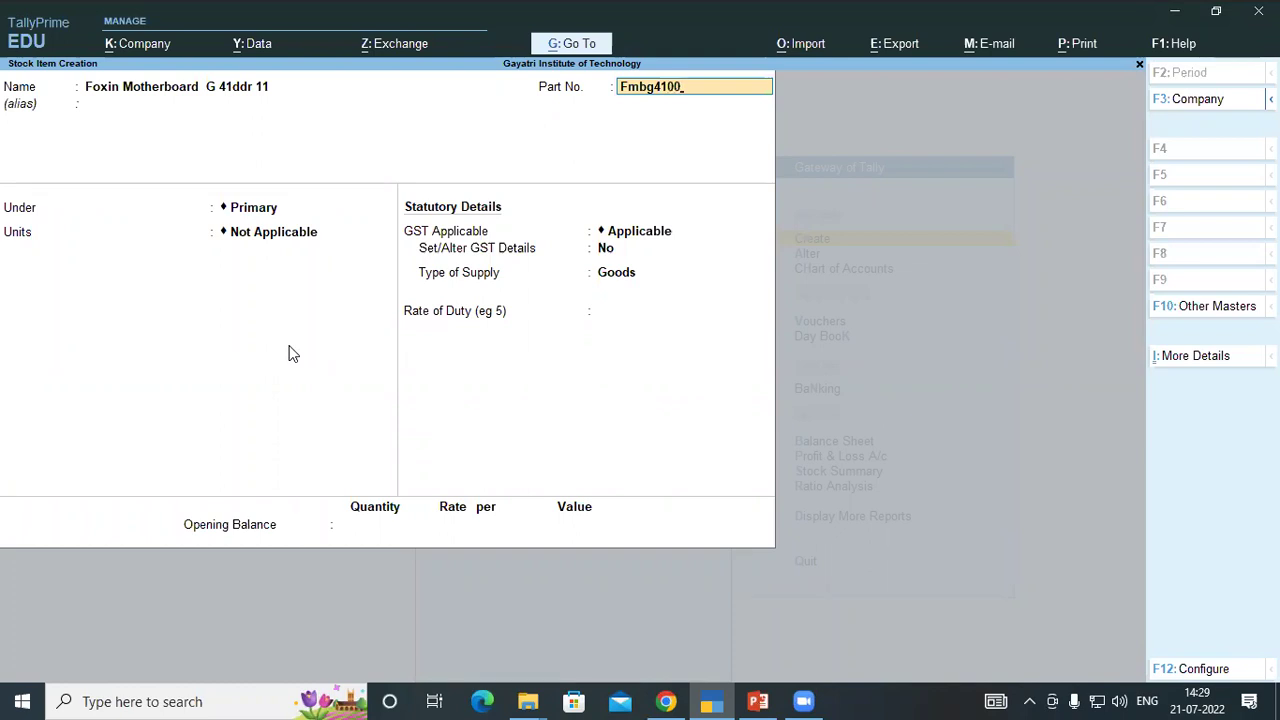
pyautogui.hotkey('alt', 'Tab')
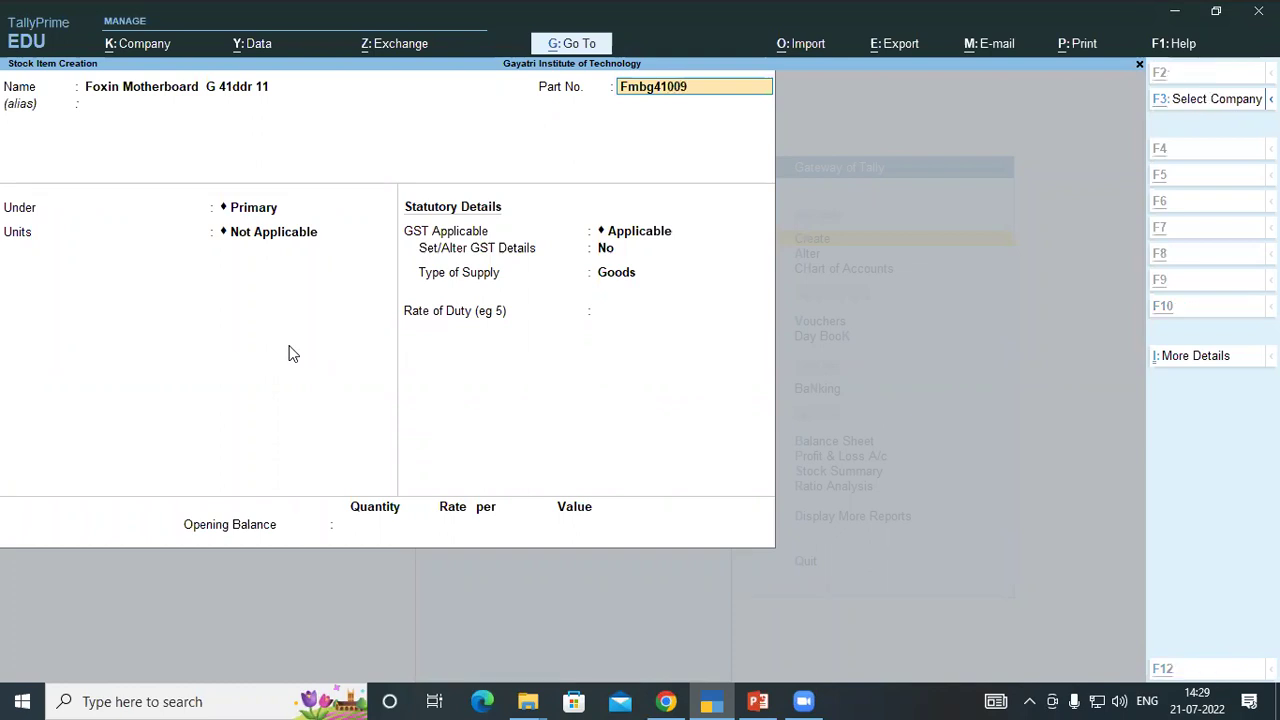
pyautogui.hotkey('alt', 'Tab')
pyautogui.write('919')
pyautogui.press('Return')
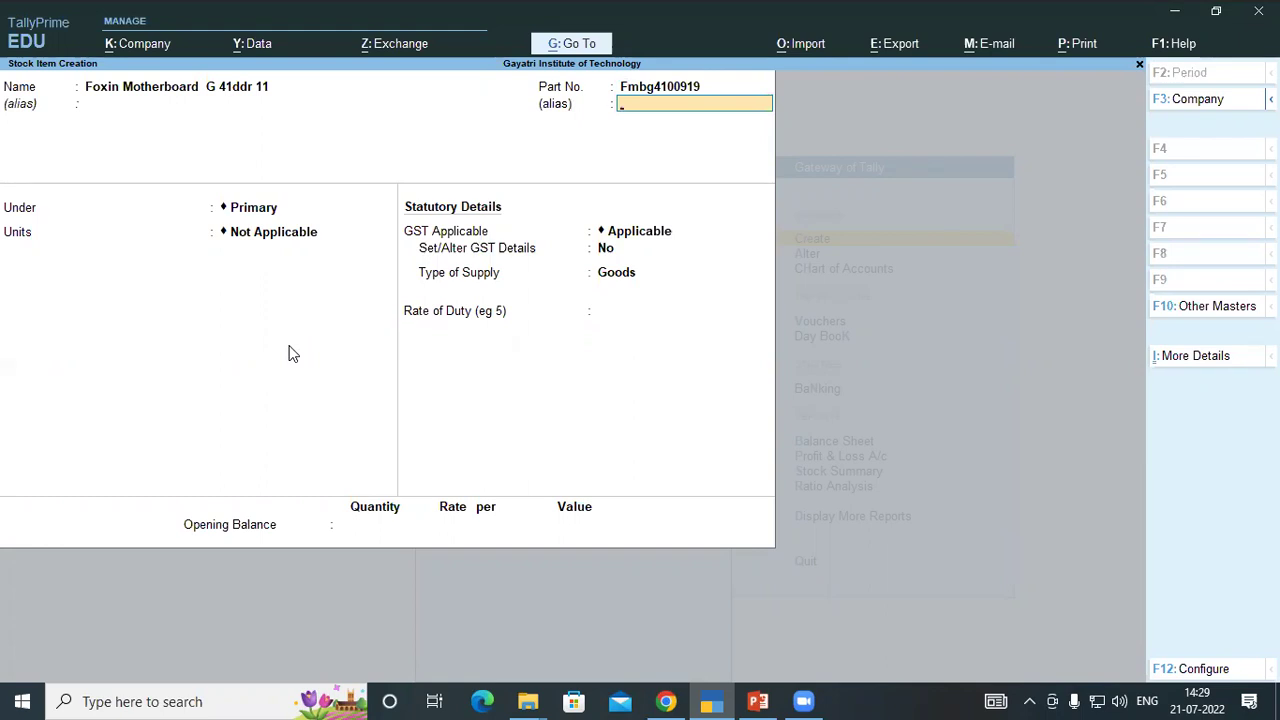
pyautogui.hotkey('alt', 'Tab')
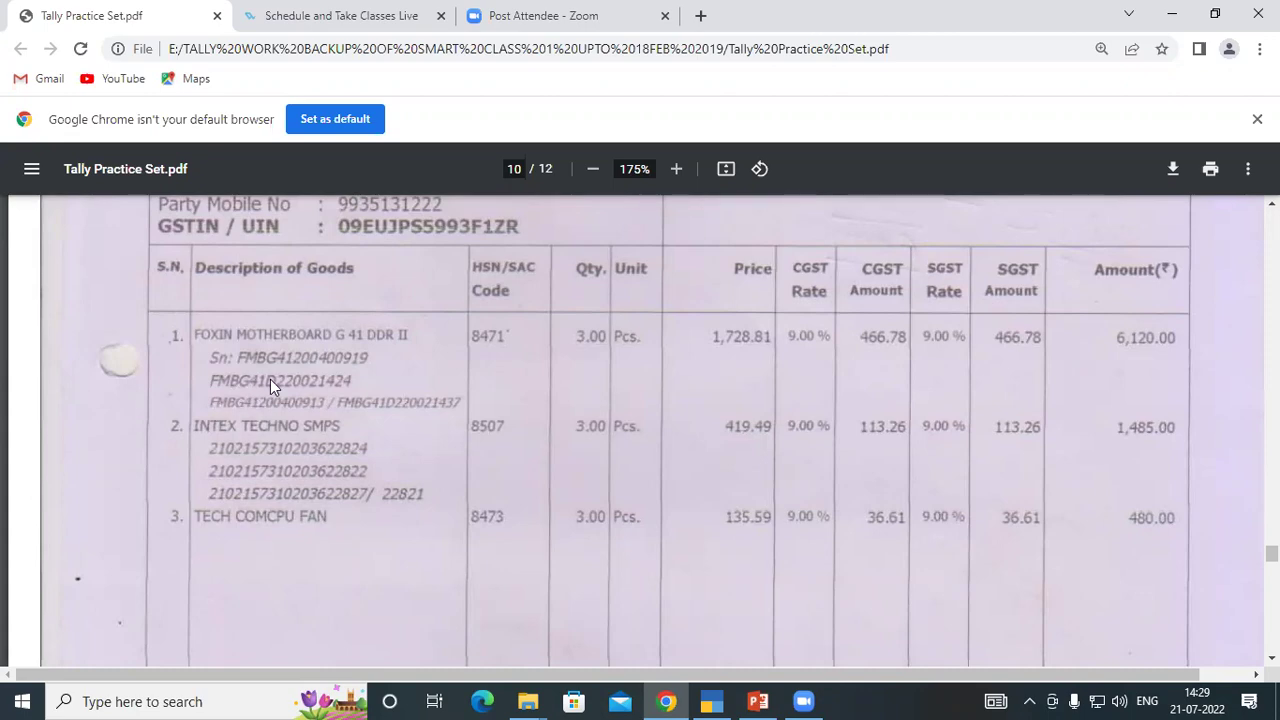
pyautogui.hotkey('alt', 'Tab')
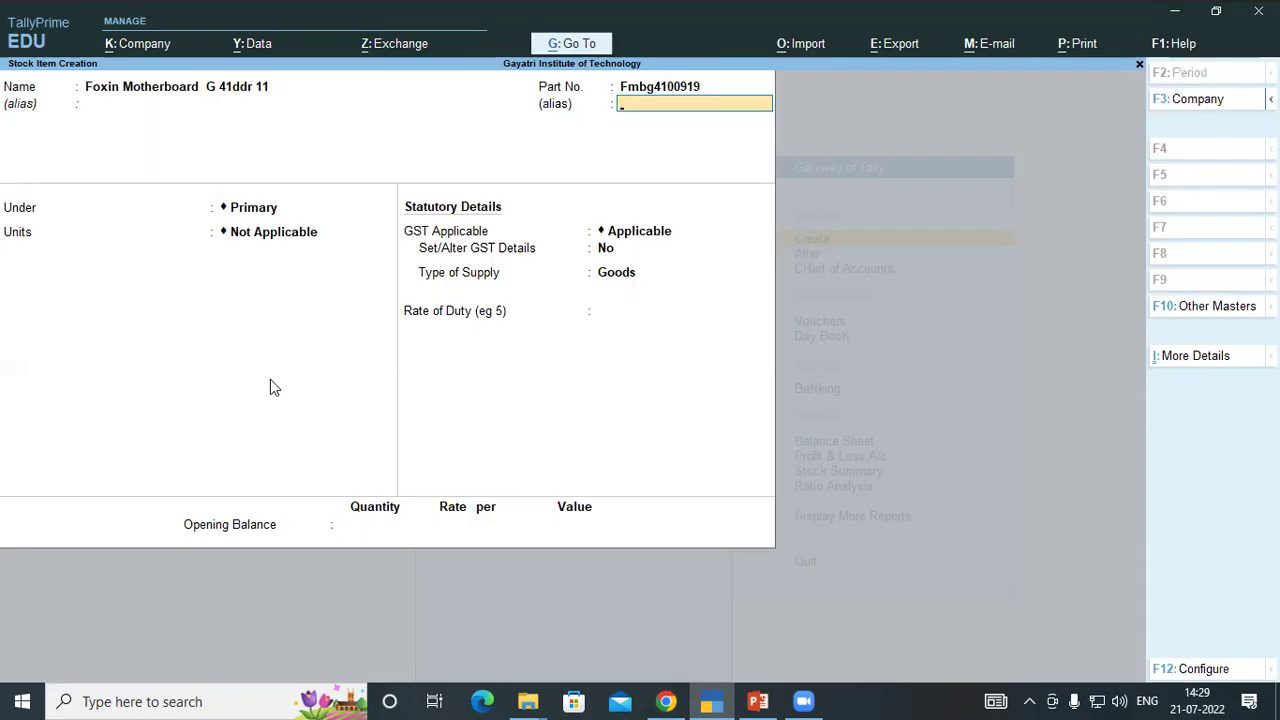
pyautogui.press('Return')
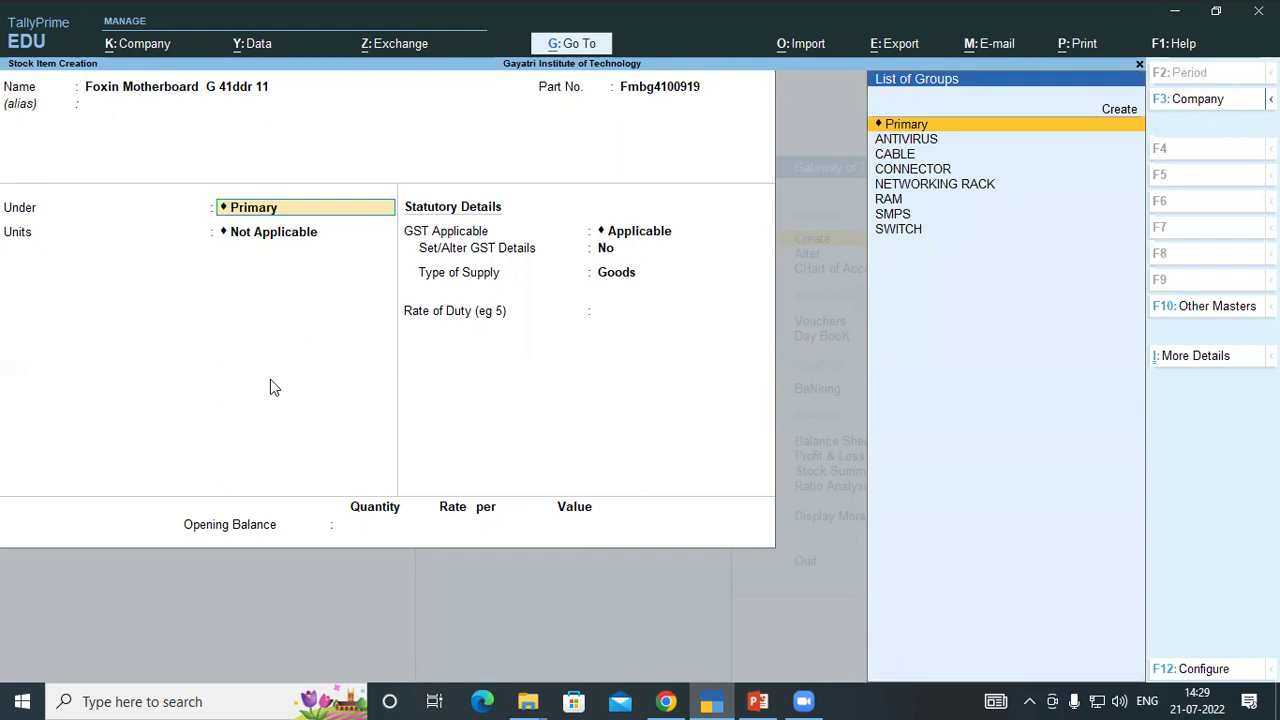
# Start a new stock group named Motherboard under Primary for the item, keeping the addition of item quantities at No
pyautogui.hotkey('alt', 'c')
pyautogui.write('Motherboard')
pyautogui.press('Return')
pyautogui.press('Return')
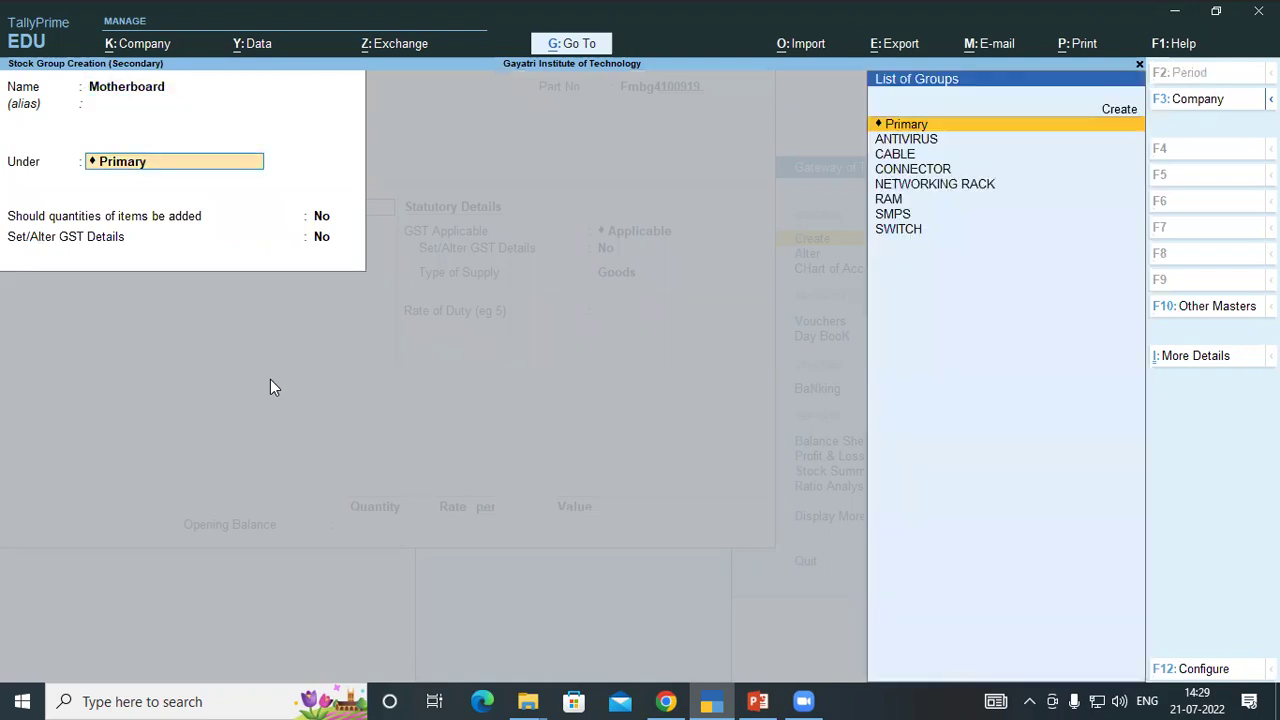
pyautogui.press('Return')
pyautogui.press('Return')
# Enable Set/Alter GST Details for the stock group and enter Motherboard as the HSN/SAC description
pyautogui.press('y')
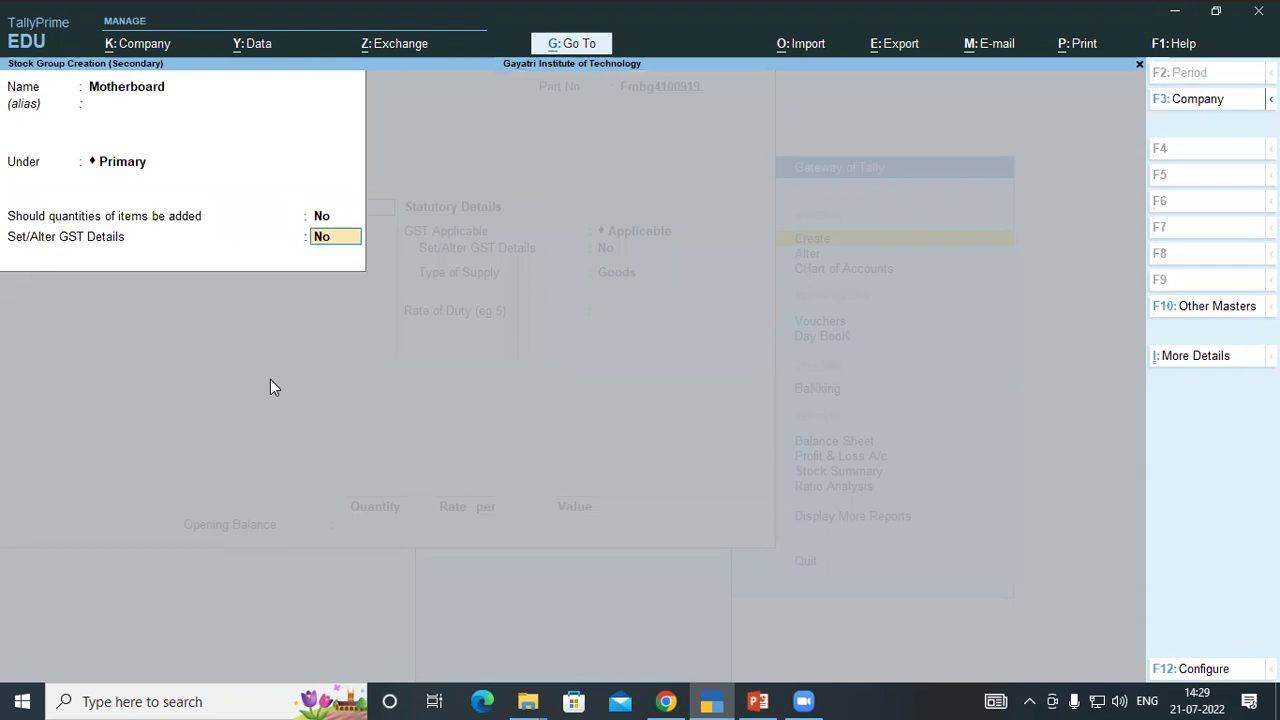
pyautogui.press('Return')
pyautogui.write('Motherboard')
pyautogui.press('Return')
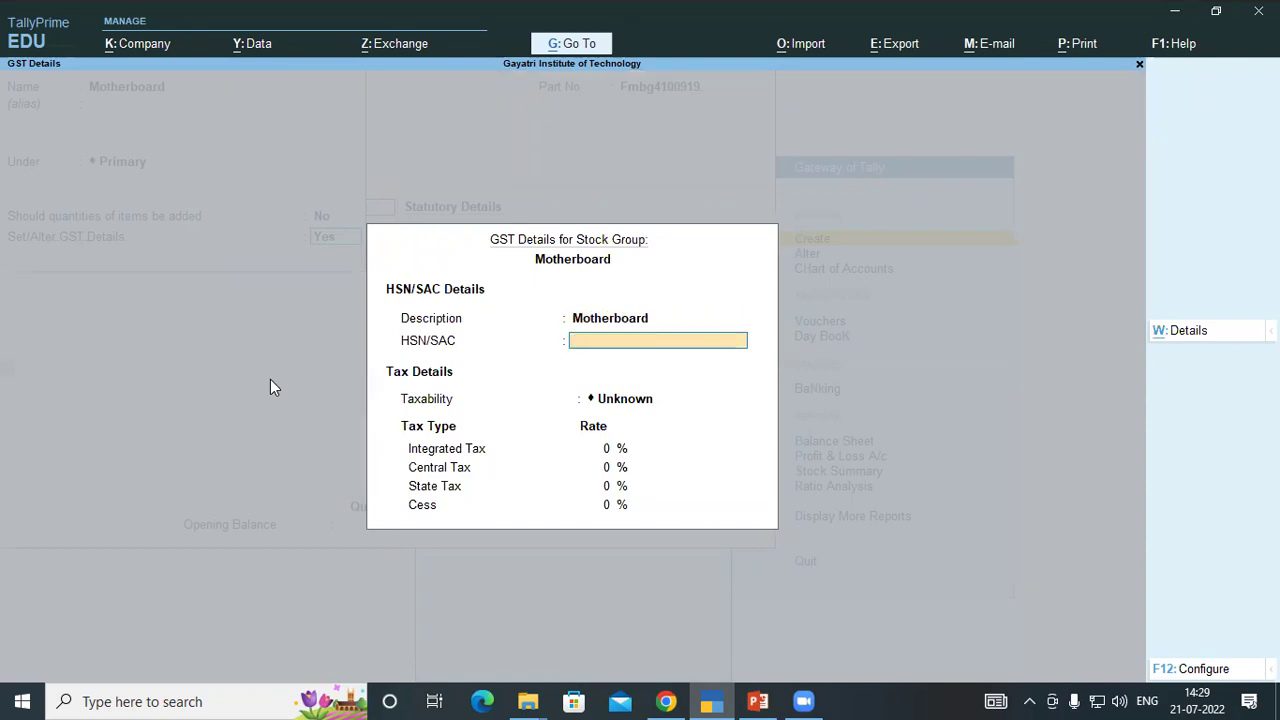
# Enter 8471 from the invoice as the Motherboard group's HSN/SAC code and set its taxability to Taxable
pyautogui.hotkey('alt', 'Tab')
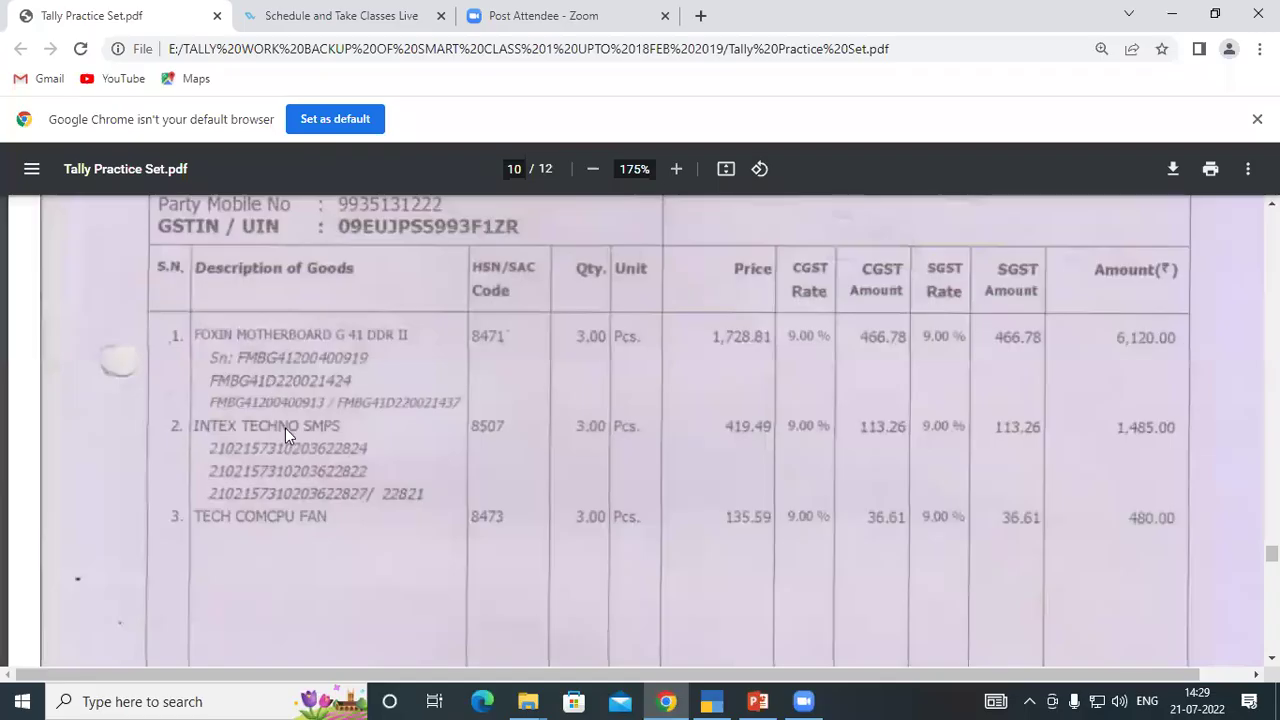
pyautogui.hotkey('alt', 'Tab')
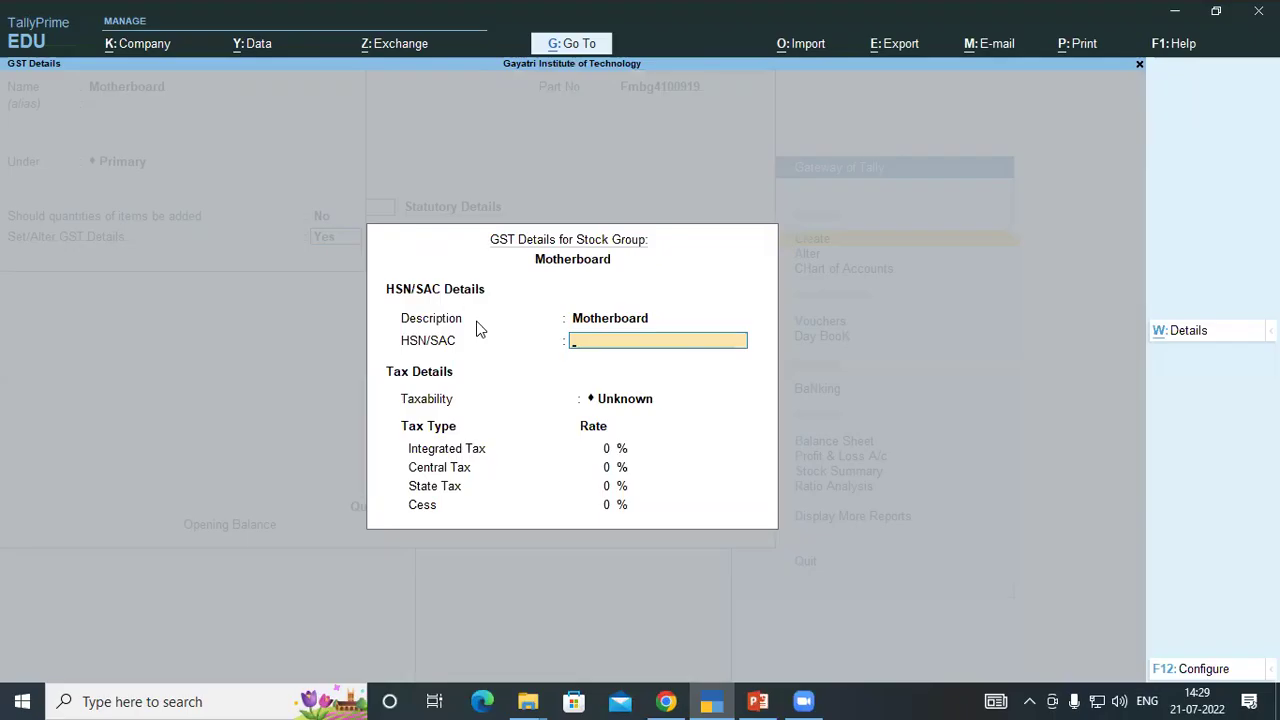
pyautogui.write('8471')
pyautogui.press('Return')
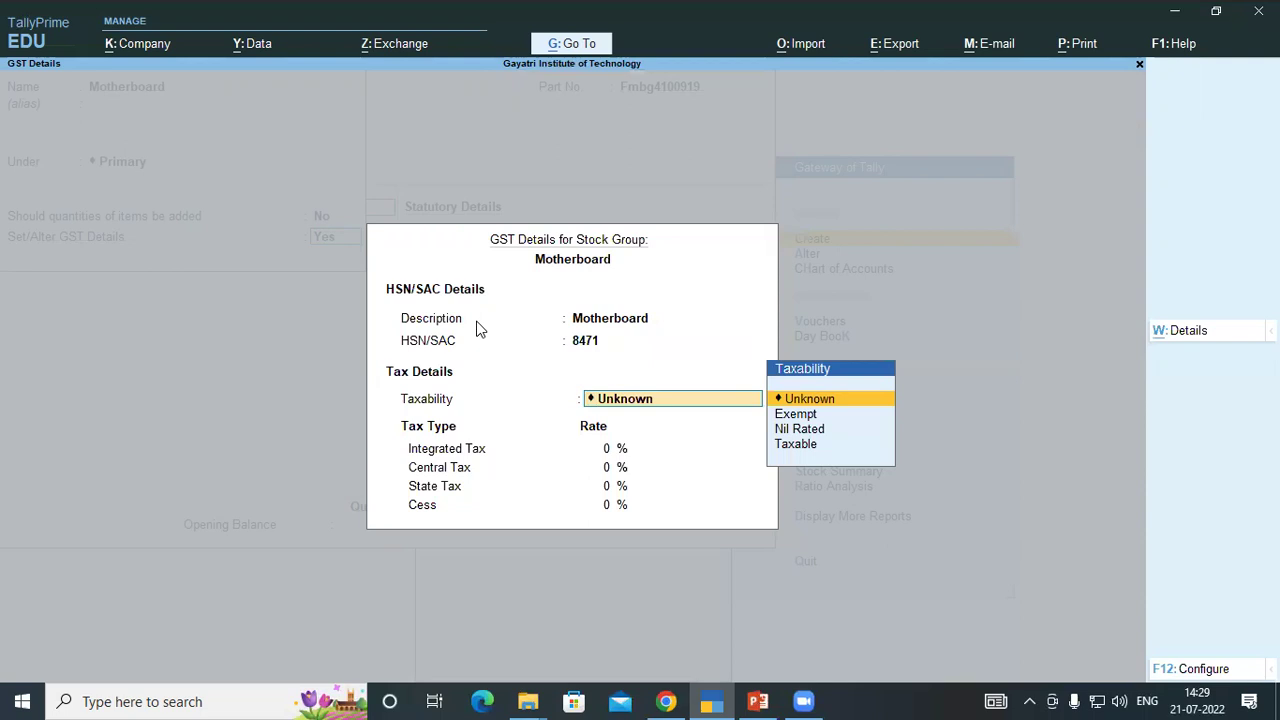
pyautogui.write('T')
pyautogui.press('Return')
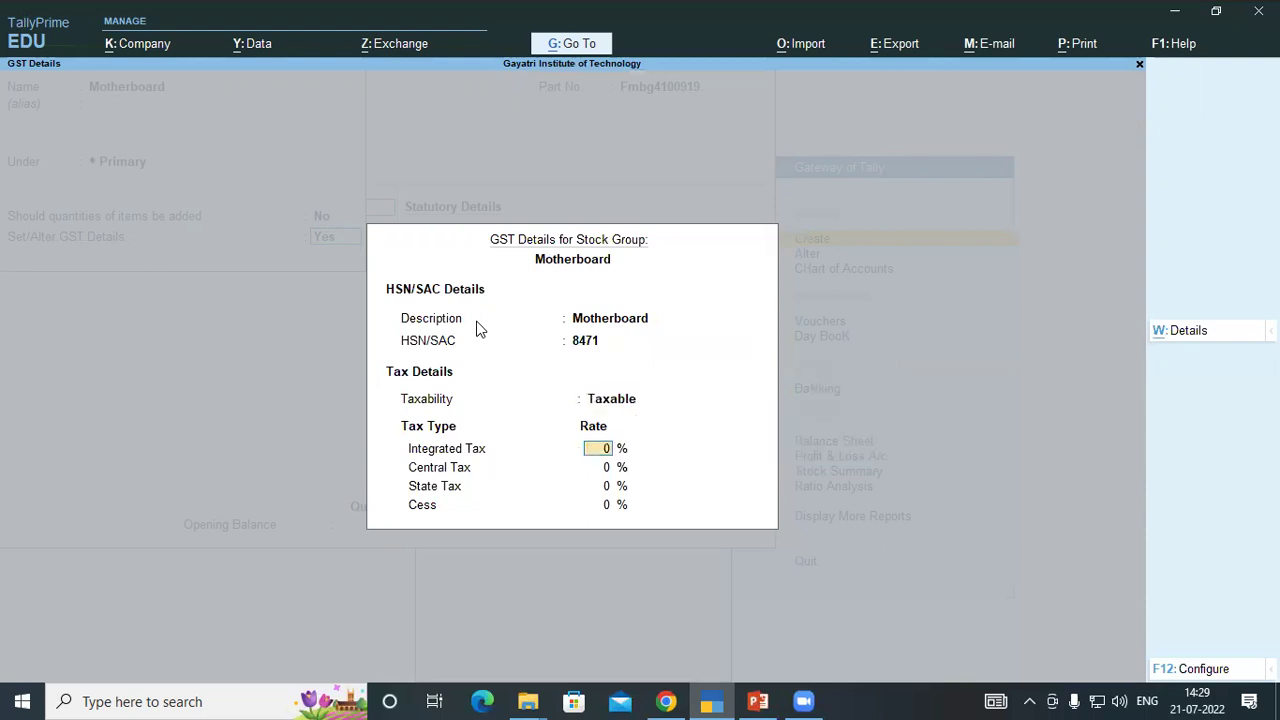
# Check the invoice's GST rates, set Integrated Tax to 18%, and save the Motherboard stock group
pyautogui.hotkey('alt', 'Tab')
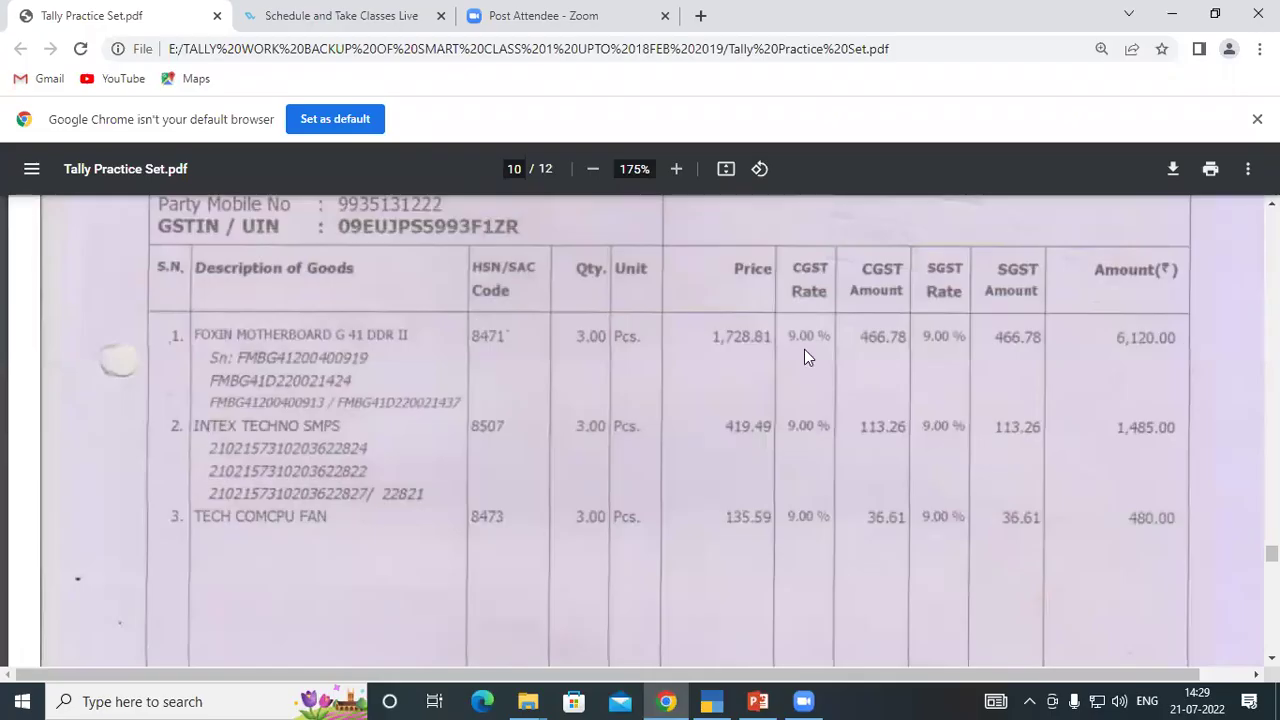
pyautogui.hotkey('alt', 'Tab')
pyautogui.write('18')
pyautogui.press('Return')
pyautogui.press('Return')
pyautogui.press('Return')
pyautogui.press('Return')
pyautogui.press('Return')
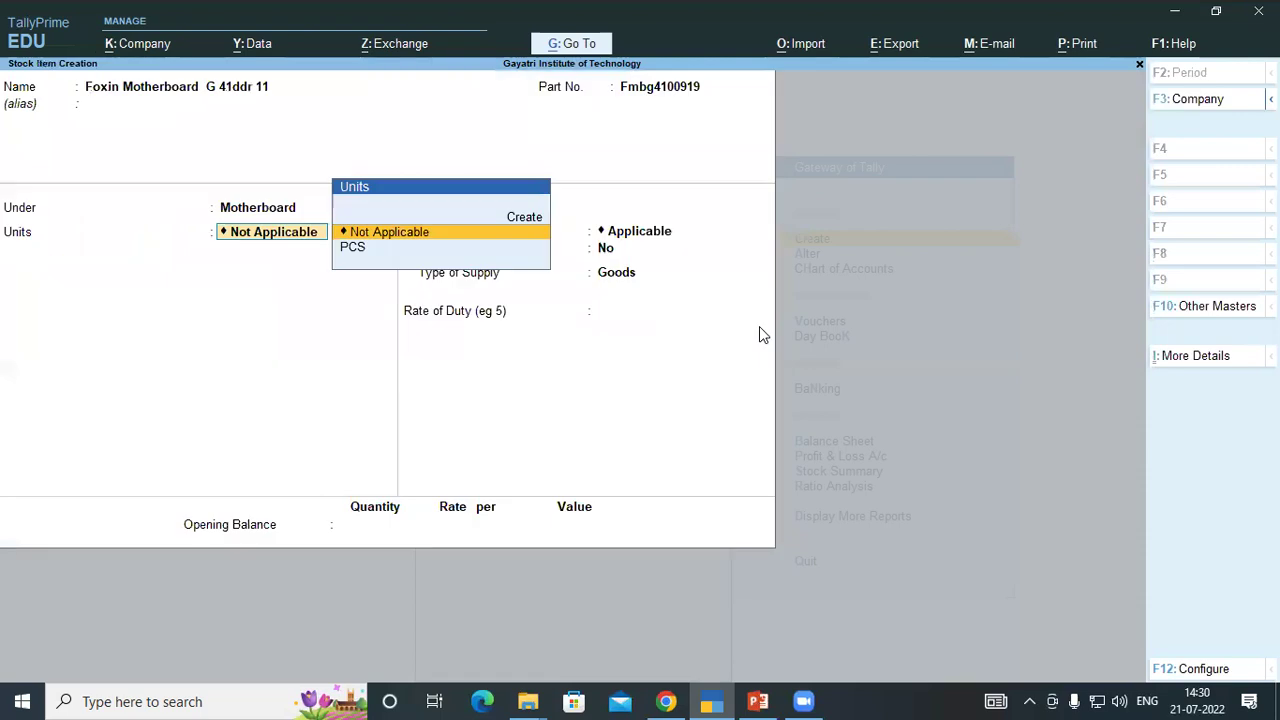
# Set the Foxin motherboard item's units to PCS, keep the default statutory details, and save the stock item
pyautogui.press('Down')
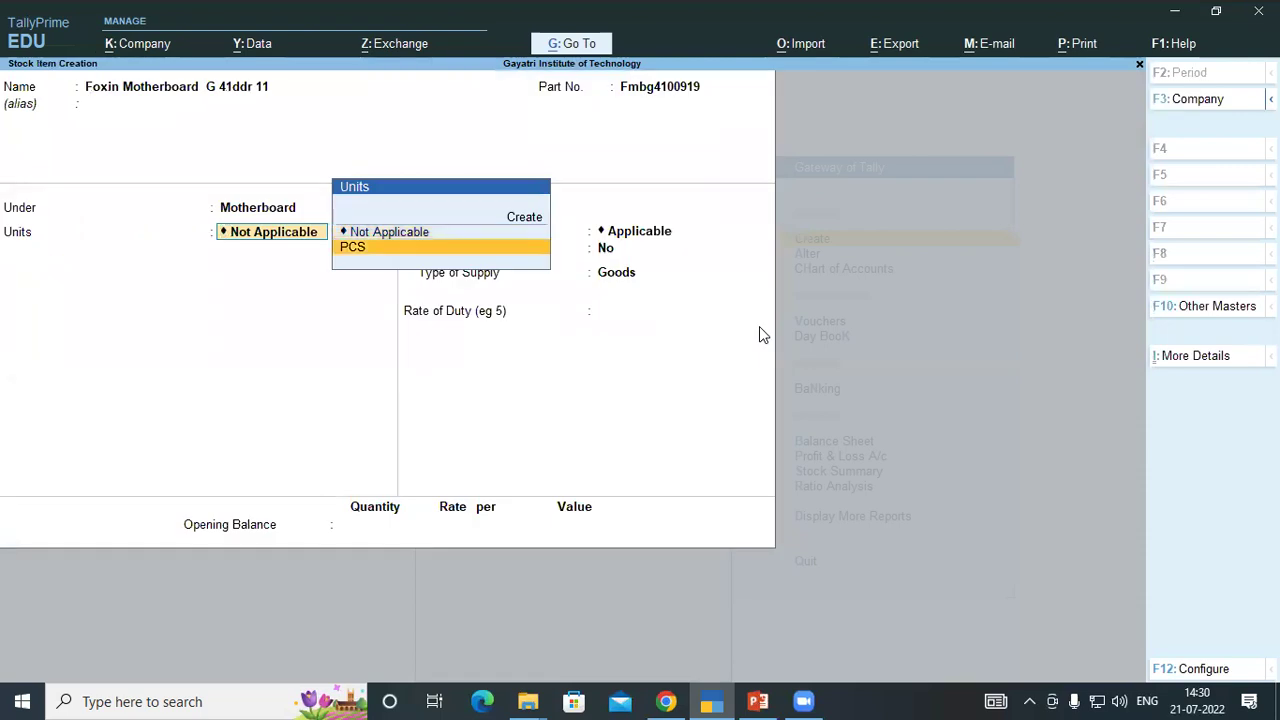
pyautogui.press('Return')
pyautogui.press('Return')
pyautogui.press('Return')
pyautogui.press('Return')
pyautogui.press('Return')
pyautogui.press('Return')
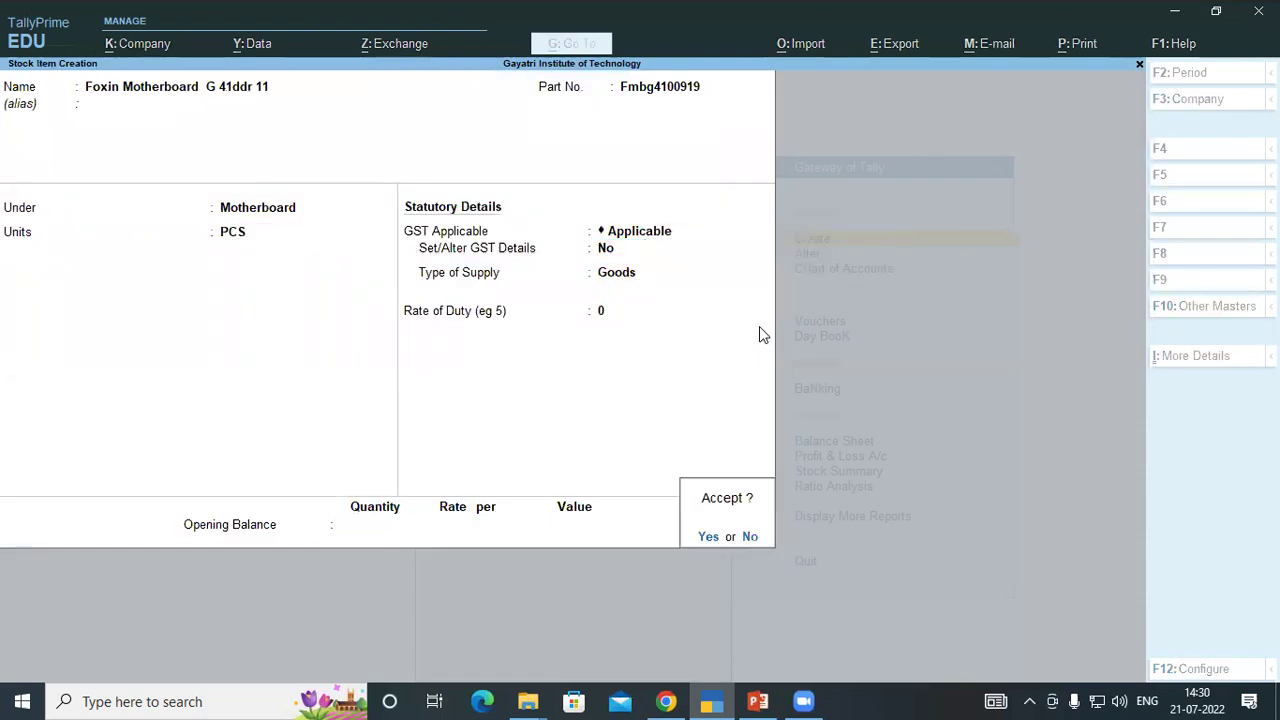
pyautogui.press('Return')
# Name the new stock item Intex Techno Smps, as listed second on the invoice, and leave its alias blank
pyautogui.hotkey('alt', 'Tab')
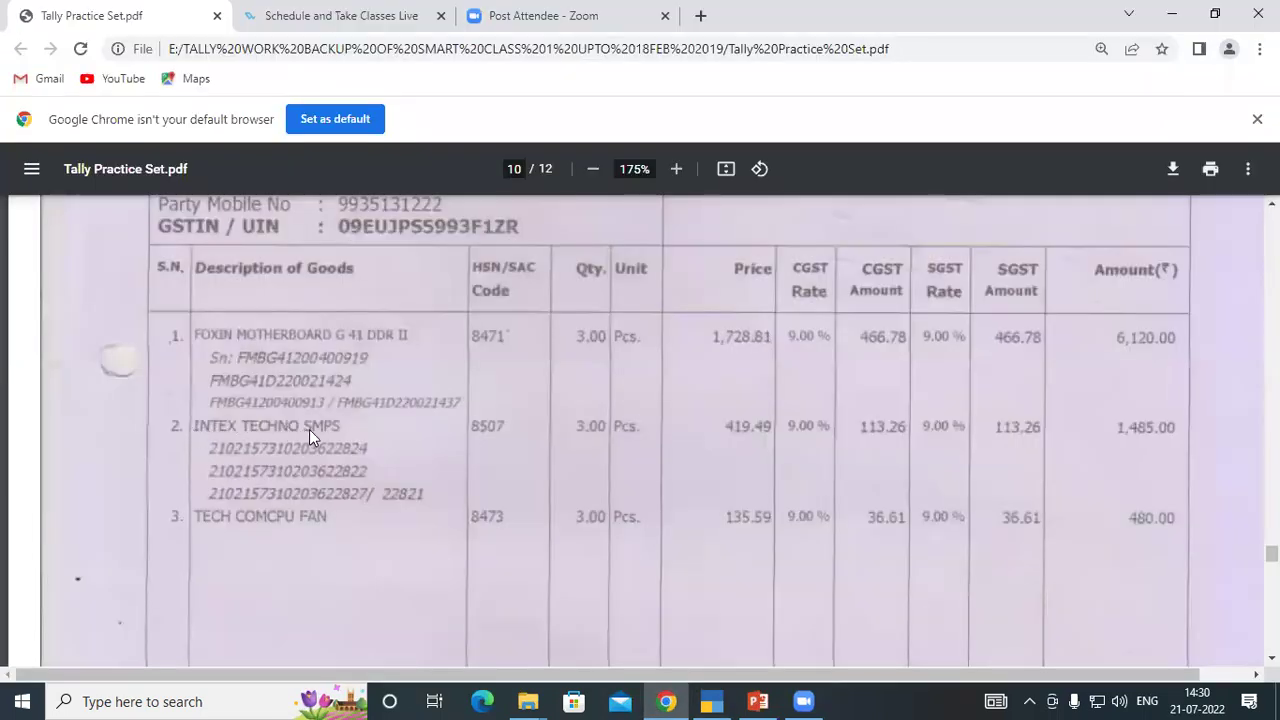
pyautogui.hotkey('alt', 'Tab')
pyautogui.write('Intex')
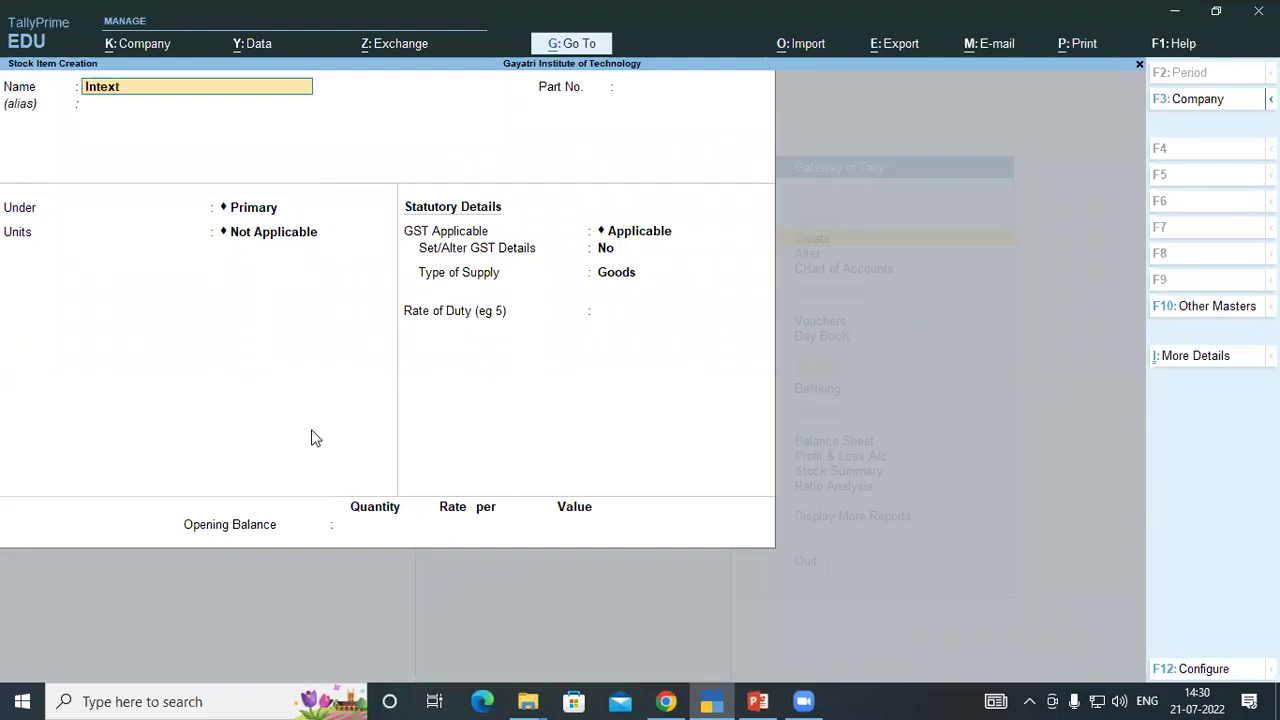
pyautogui.write(' Tech')
pyautogui.press('BackSpace')
pyautogui.write('hno Smps')
pyautogui.press('Return')
pyautogui.press('Return')
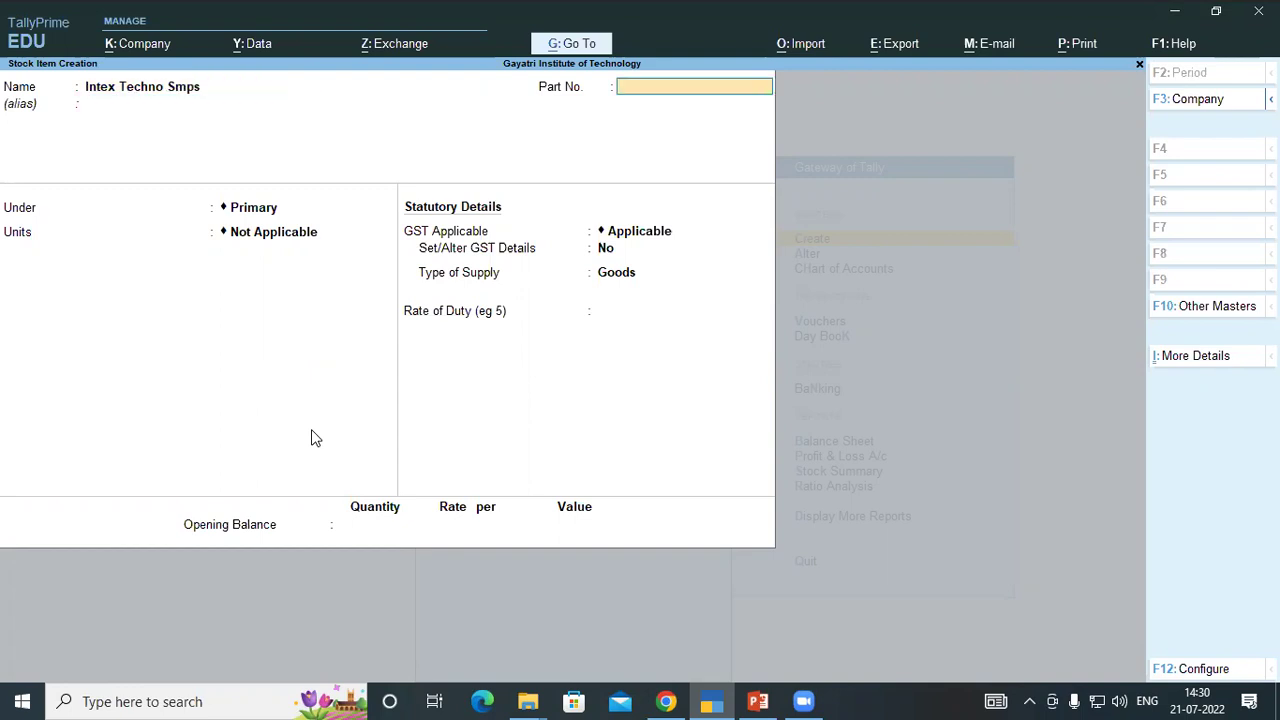
pyautogui.hotkey('alt', 'Tab')
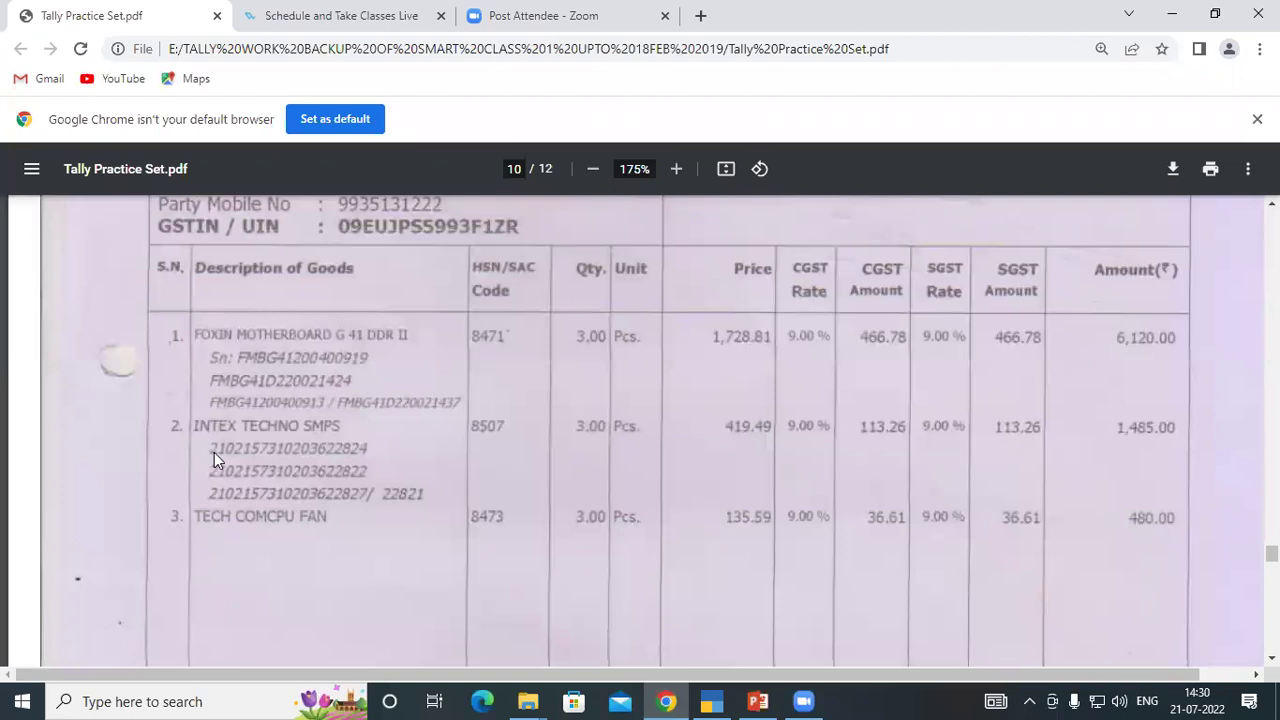
pyautogui.hotkey('alt', 'Tab')
pyautogui.write('2')
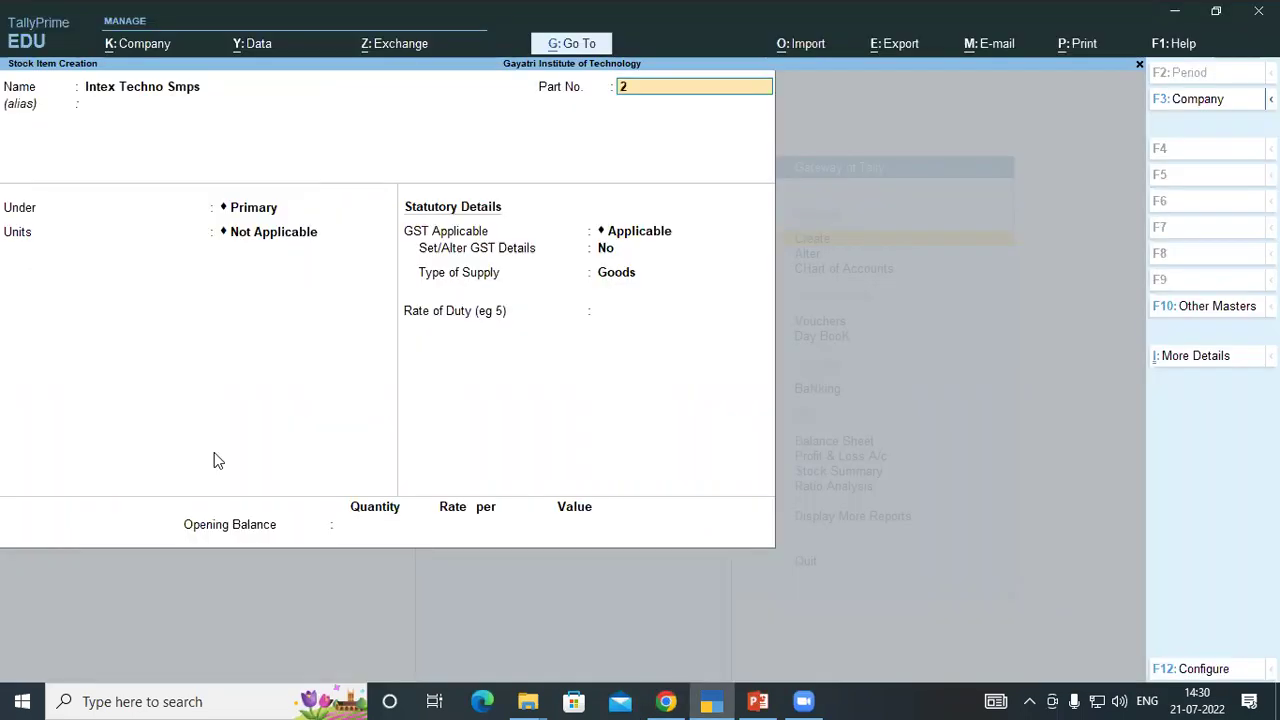
pyautogui.write('10215')
pyautogui.hotkey('alt', 'Tab')
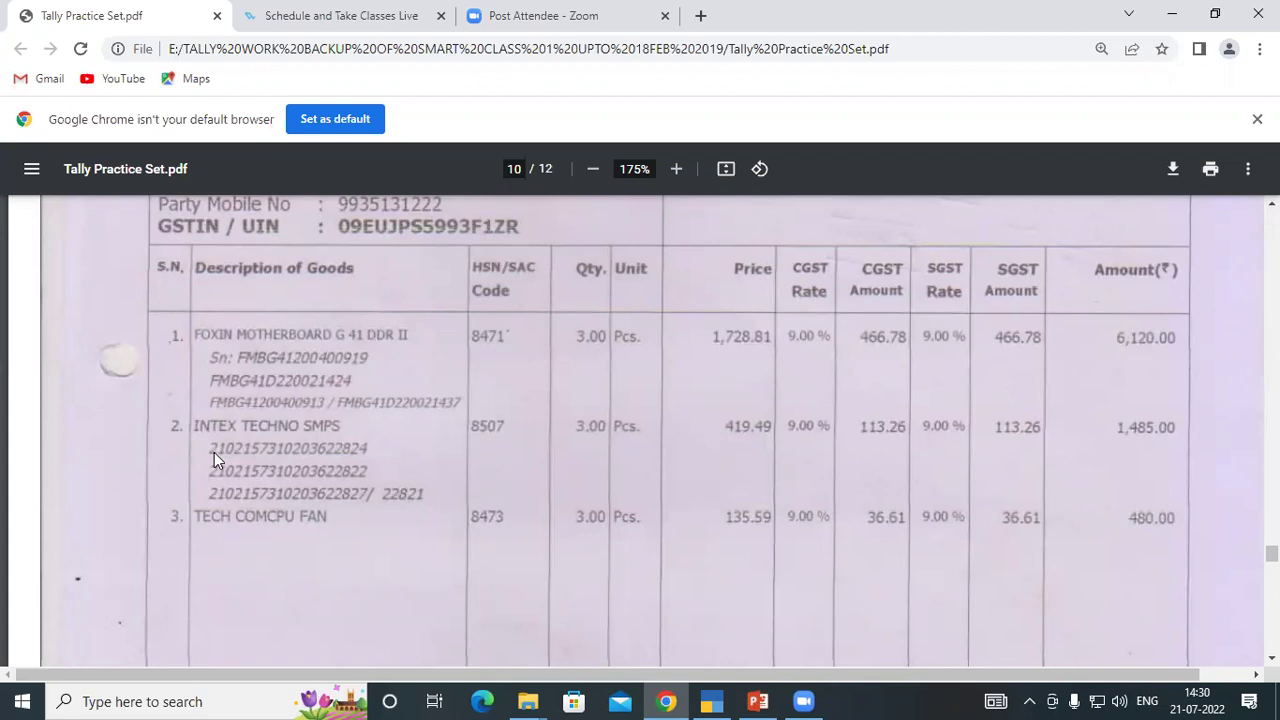
pyautogui.hotkey('alt', 'Tab')
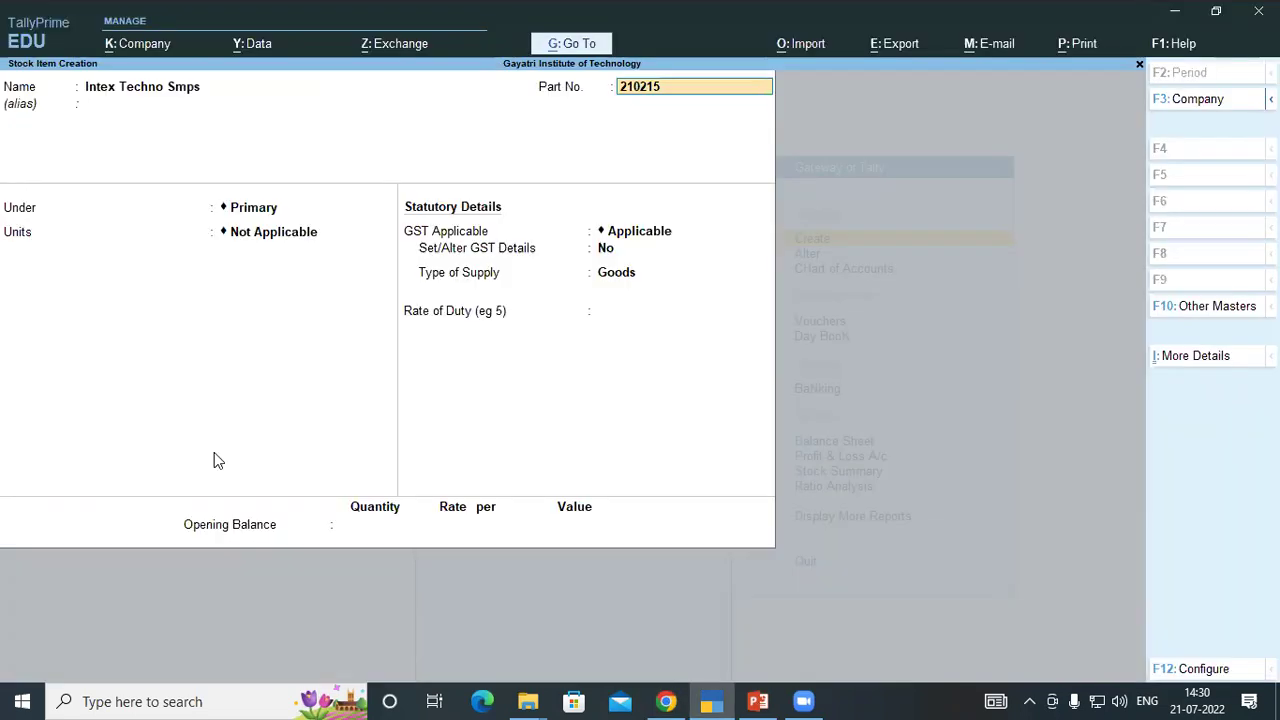
pyautogui.write('573201')
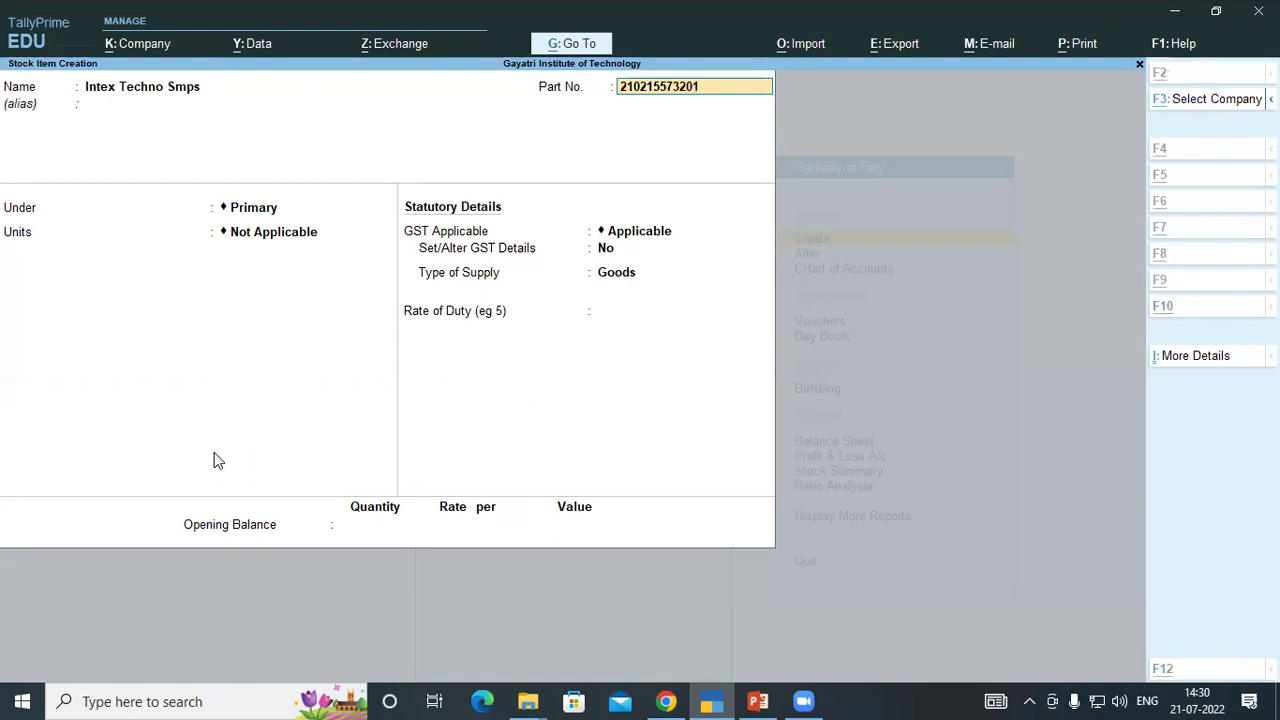
pyautogui.hotkey('alt', 'Tab')
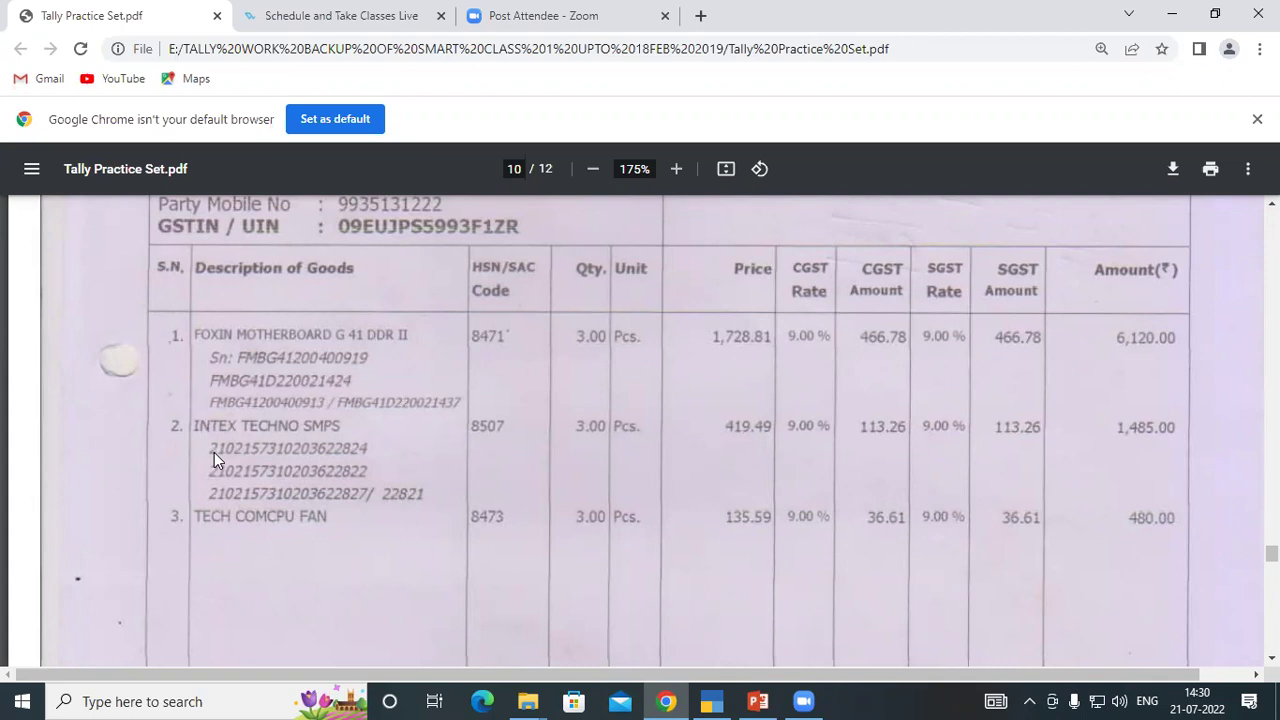
pyautogui.hotkey('alt', 'Tab')
pyautogui.press('BackSpace')
pyautogui.press('BackSpace')
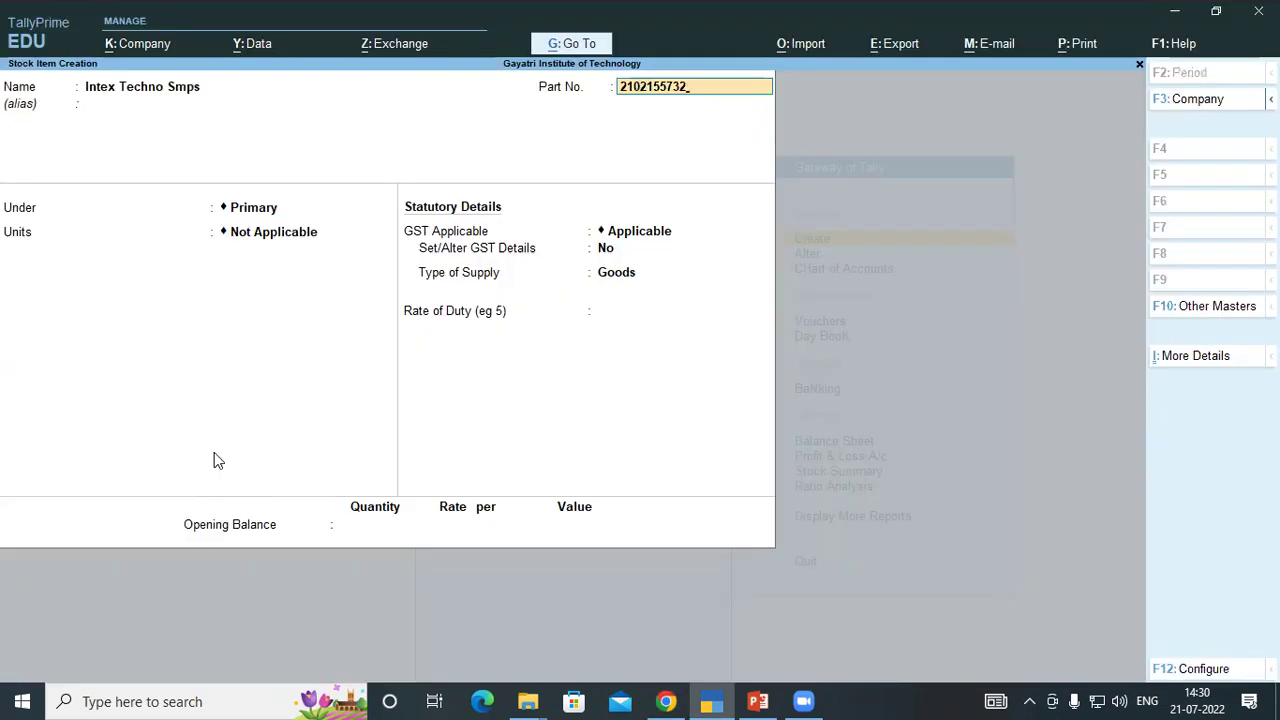
pyautogui.press('BackSpace')
pyautogui.write('102')
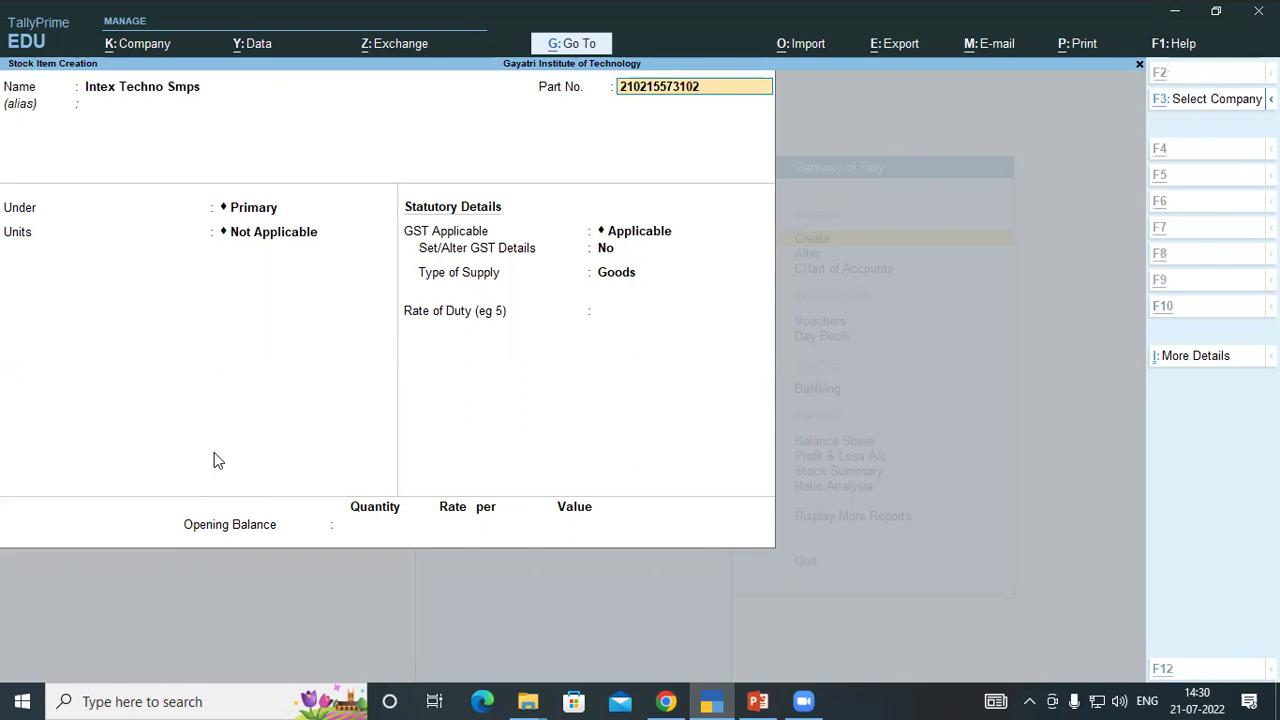
pyautogui.hotkey('alt', 'Tab')
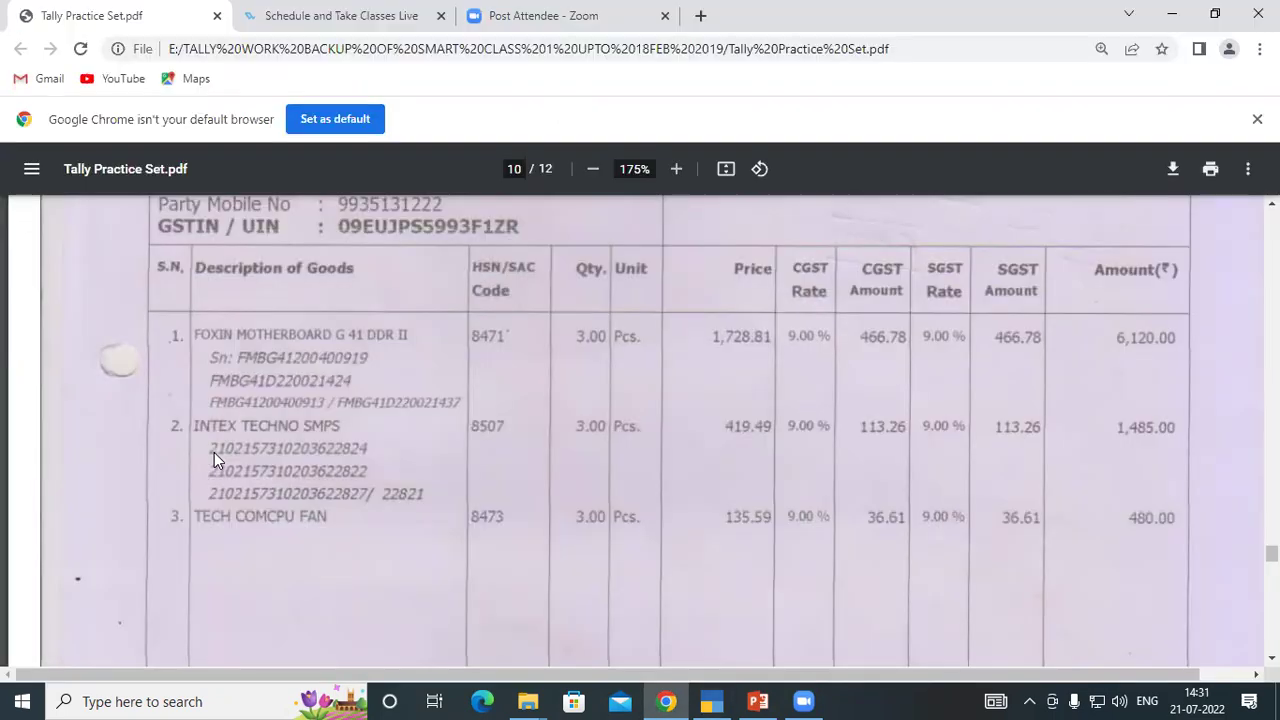
pyautogui.hotkey('alt', 'Tab')
pyautogui.write('0')
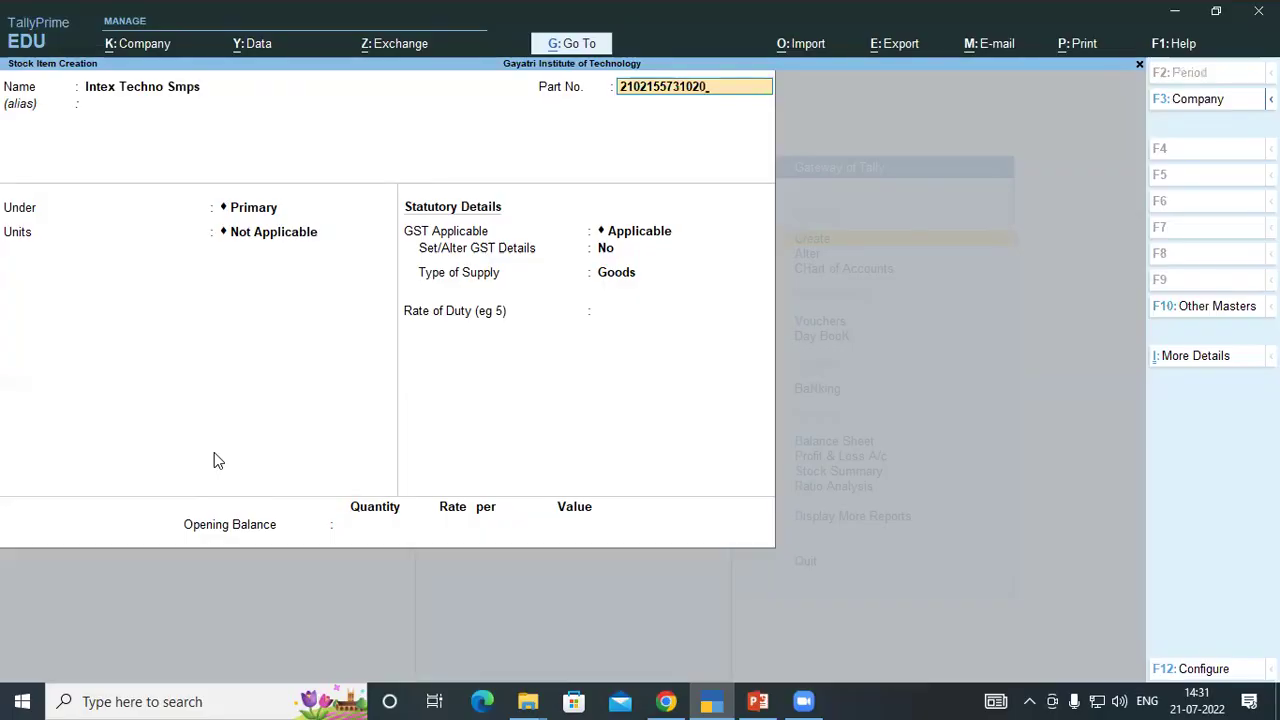
pyautogui.hotkey('alt', 'Tab')
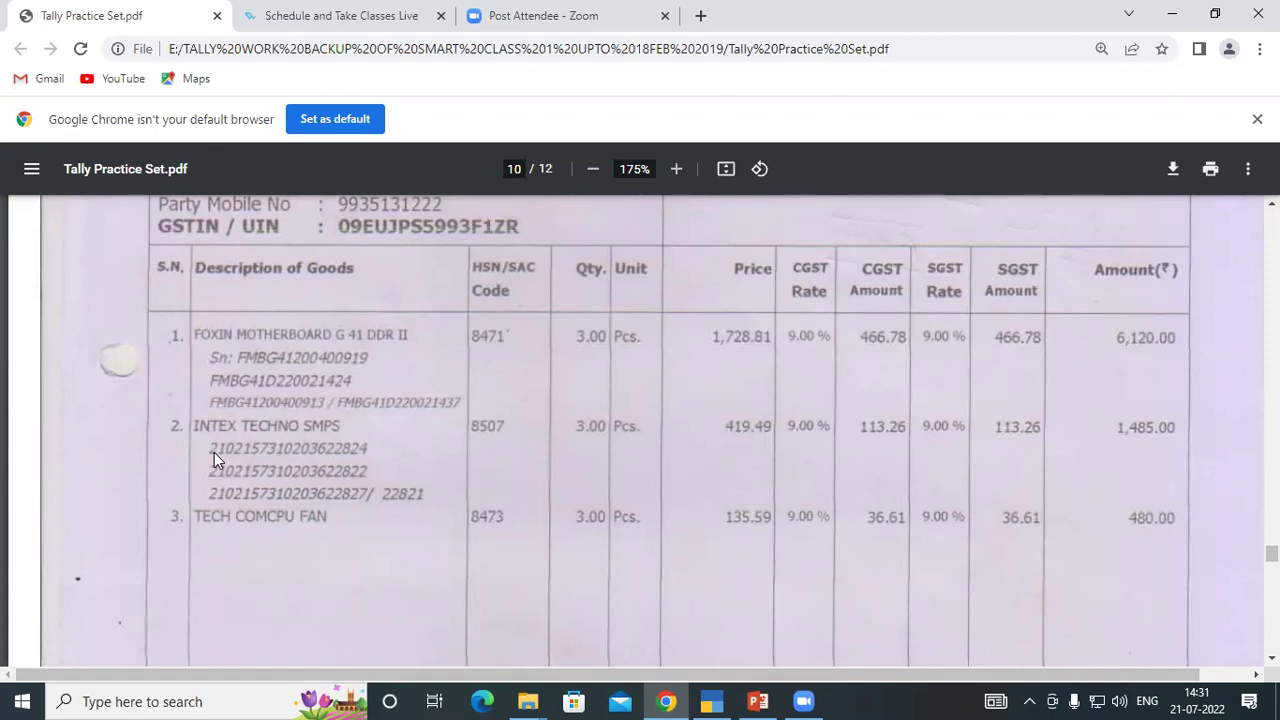
pyautogui.hotkey('alt', 'Tab')
pyautogui.write('22')
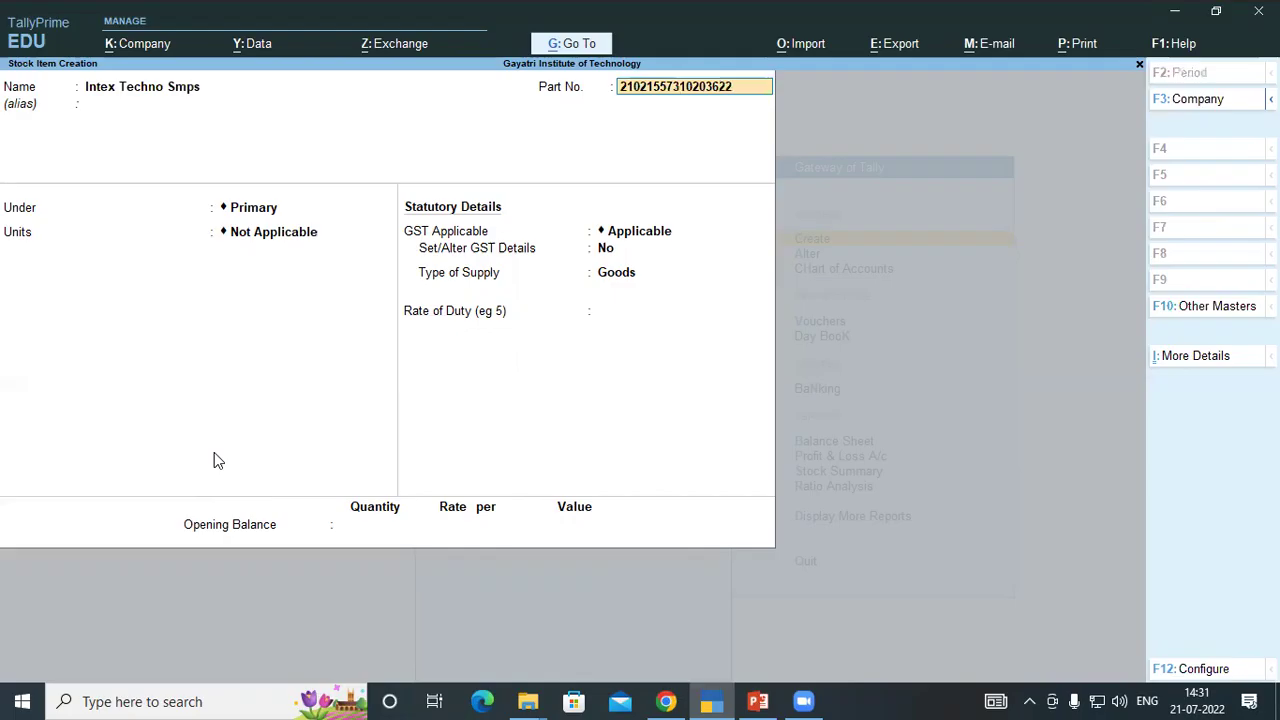
pyautogui.write('522')
pyautogui.press('BackSpace')
pyautogui.press('BackSpace')
pyautogui.press('BackSpace')
pyautogui.write('822')
pyautogui.press('Return')
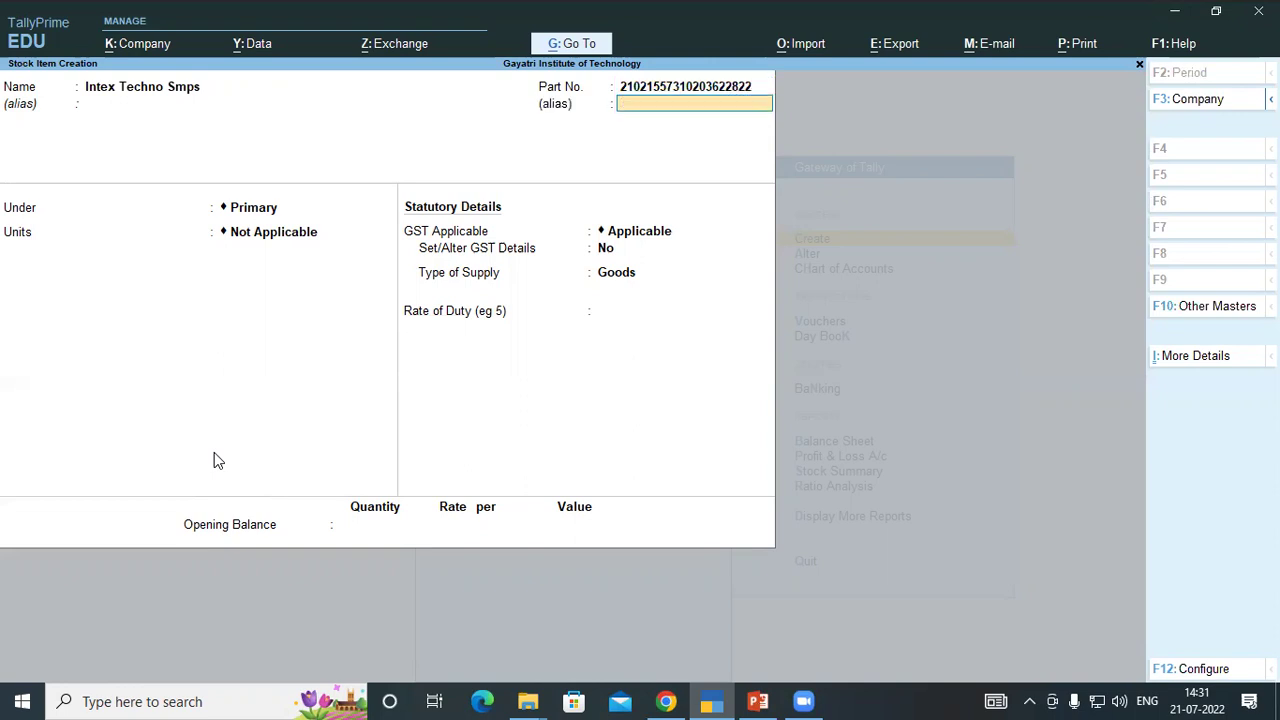
pyautogui.press('Return')
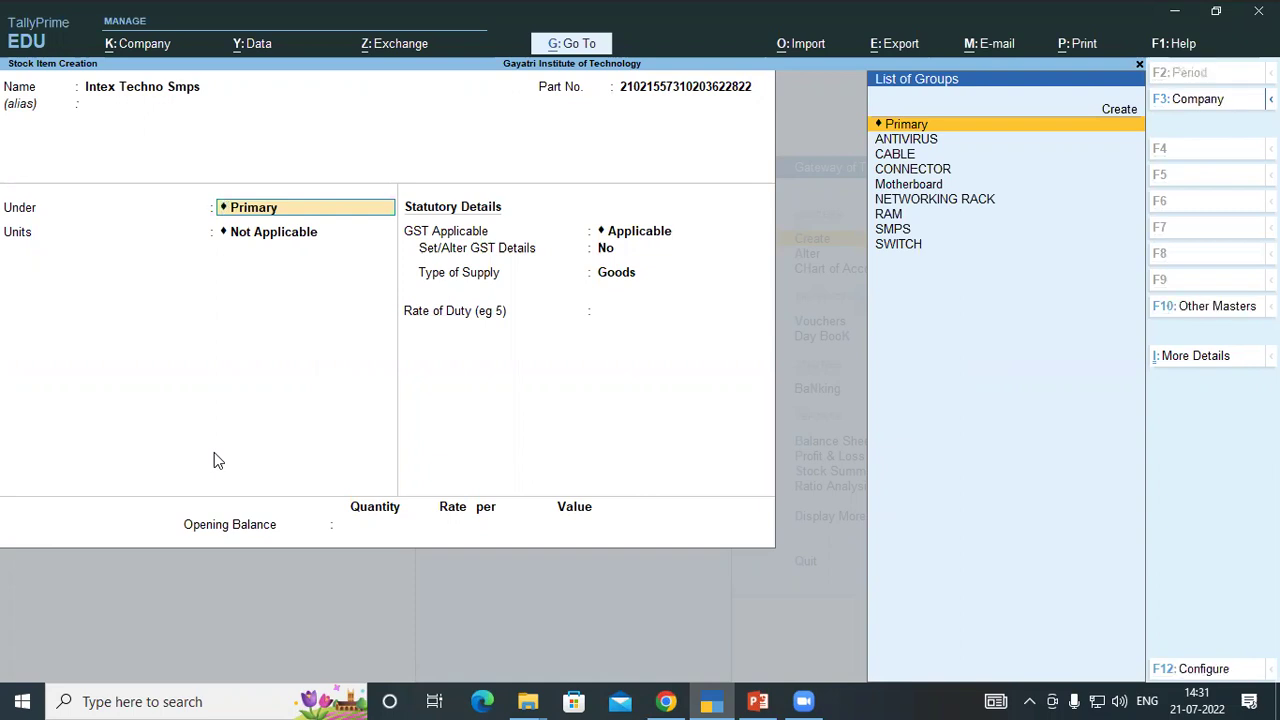
# Place the Intex Techno Smps item under the existing SMPS stock group
pyautogui.press('Down')
pyautogui.press('Down')
pyautogui.press('Down')
pyautogui.press('Down')
pyautogui.press('Down')
pyautogui.press('Down')
pyautogui.press('Down')
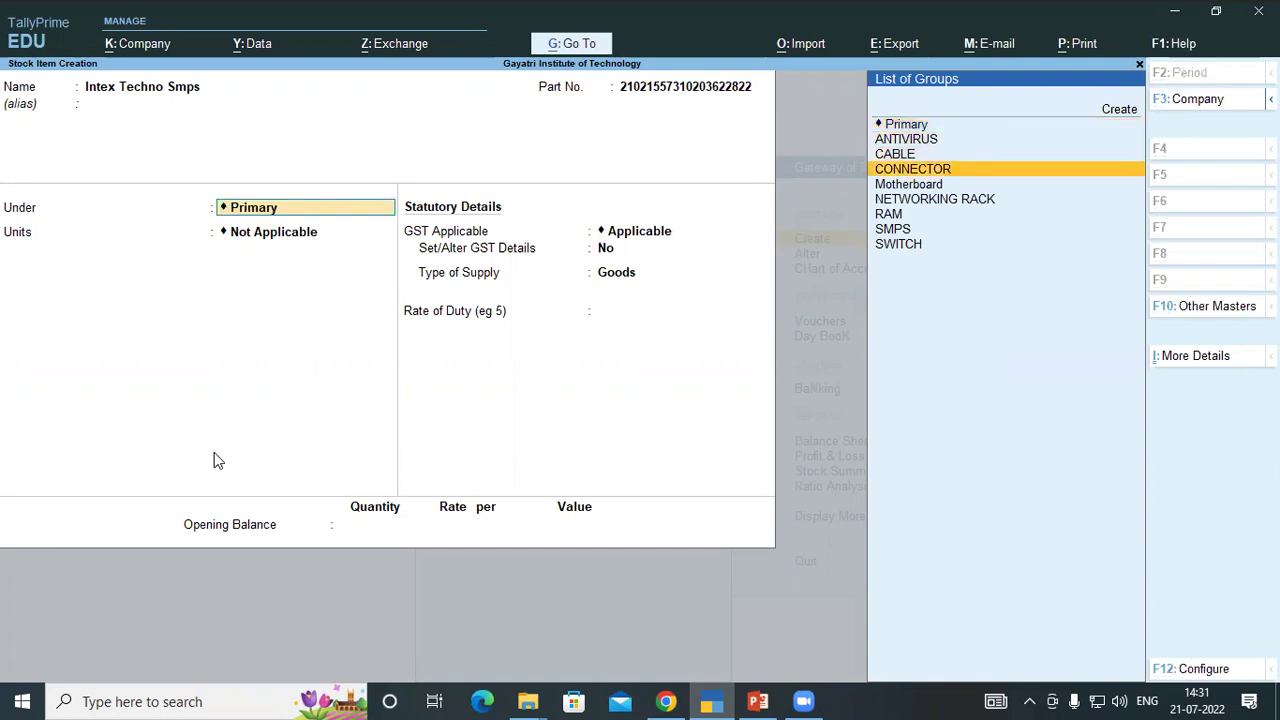
pyautogui.press('Return')
# Set the Intex item's units to PCS, keep the default statutory details, and save the stock item
pyautogui.press('Down')
pyautogui.press('Return')
pyautogui.press('Return')
pyautogui.press('Return')
pyautogui.press('Return')
pyautogui.press('Return')
pyautogui.press('Return')
pyautogui.press('Return')
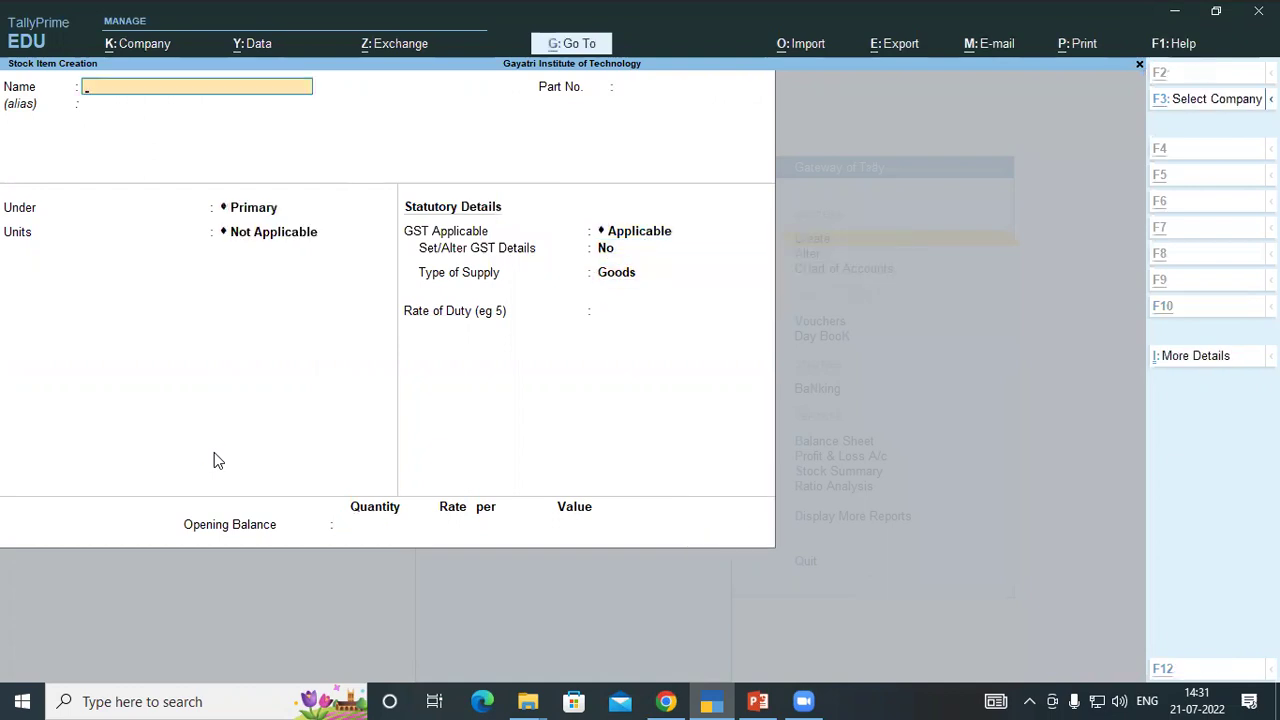
# Name the new stock item Tech Com Cpu Fan from the invoice's third line, leaving its alias and part number blank
pyautogui.hotkey('alt', 'Tab')
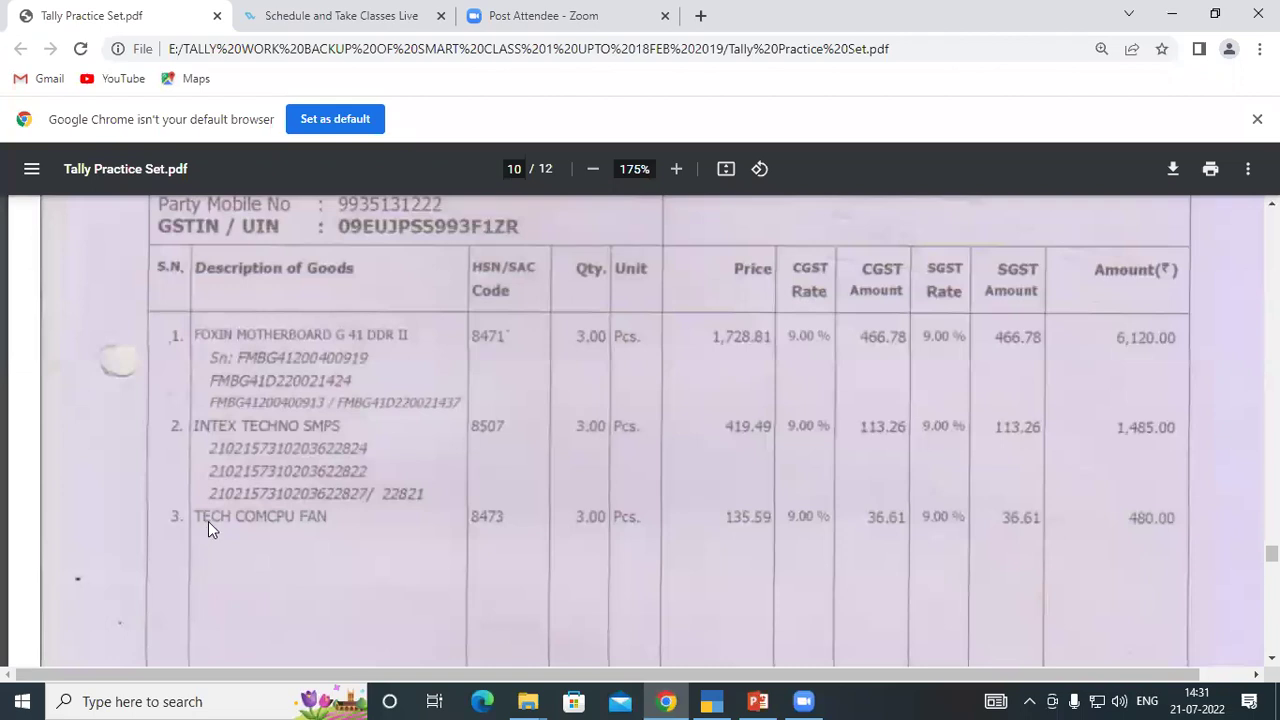
pyautogui.hotkey('alt', 'Tab')
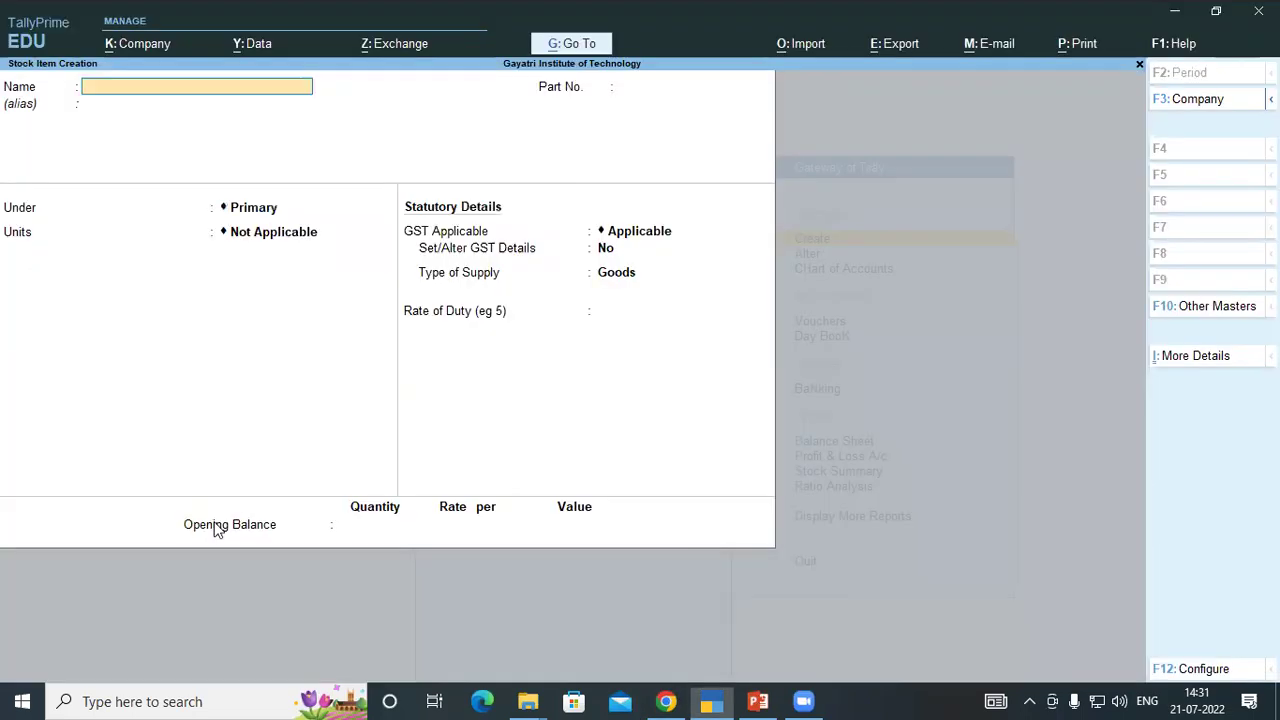
pyautogui.write('Tech Com Cpu Fan')
pyautogui.press('Return')
pyautogui.press('Return')
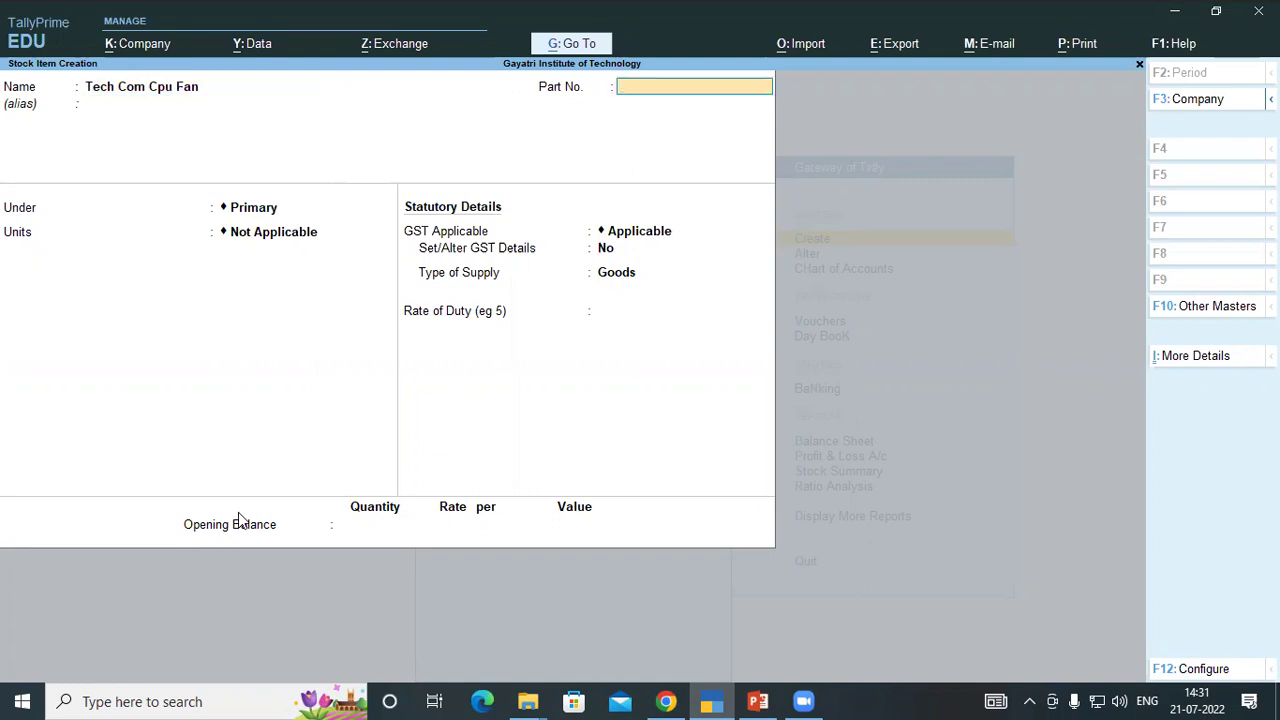
pyautogui.hotkey('alt', 'Tab')
pyautogui.hotkey('alt', 'Tab')
pyautogui.hotkey('alt', 'Tab')
pyautogui.hotkey('alt', 'Tab')
pyautogui.press('Return')
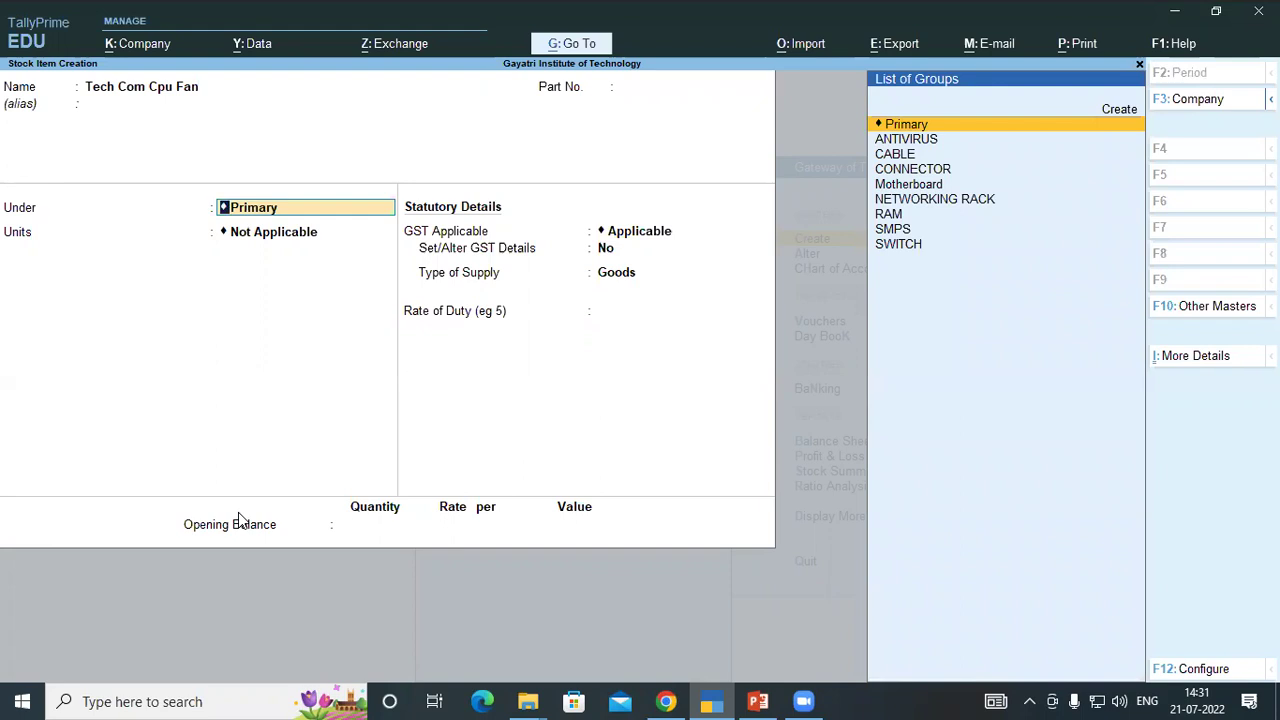
# Place the Tech Com Cpu Fan item under the Motherboard stock group
pyautogui.press('Down')
pyautogui.press('Down')
pyautogui.press('Down')
pyautogui.press('Down')
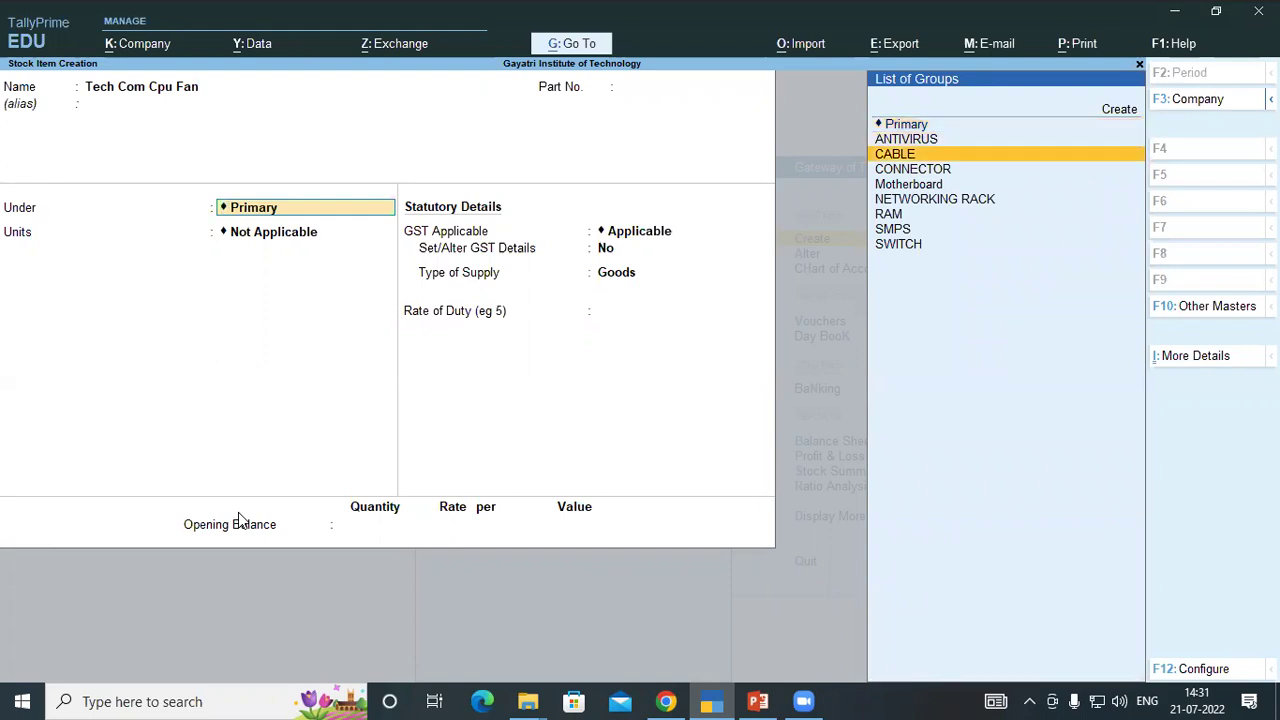
pyautogui.press('Return')
# Set the CPU fan's units to PCS, save the item with default statutory details, and return to the Gateway of Tally
pyautogui.press('Return')
pyautogui.press('Return')
pyautogui.press('Return')
pyautogui.press('Return')
pyautogui.press('Return')
pyautogui.press('Return')
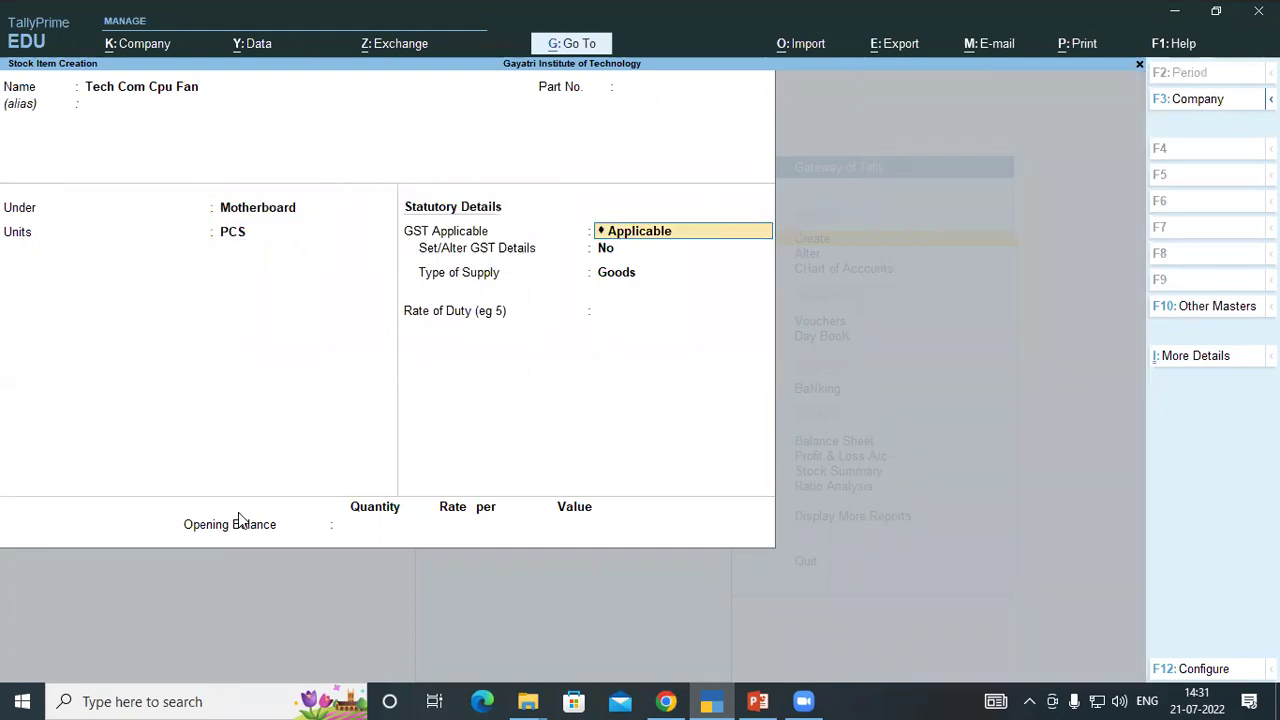
pyautogui.press('Return')
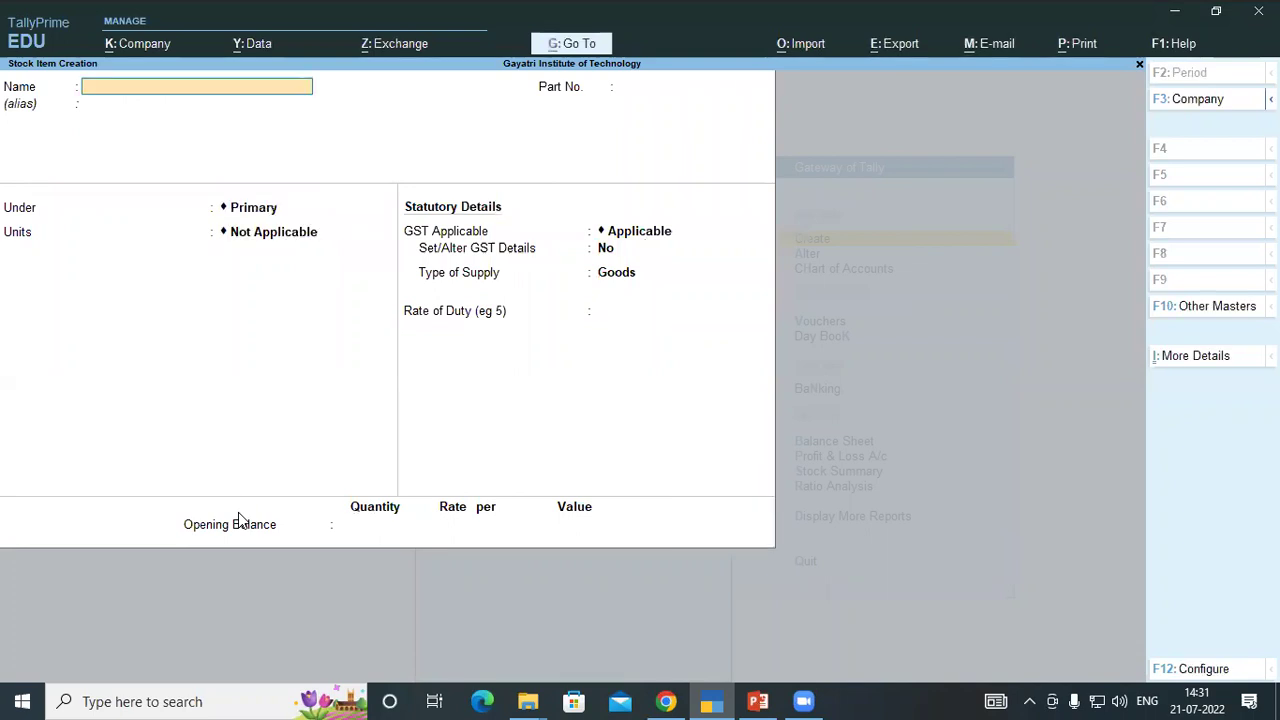
pyautogui.press('Escape')
pyautogui.press('Escape')
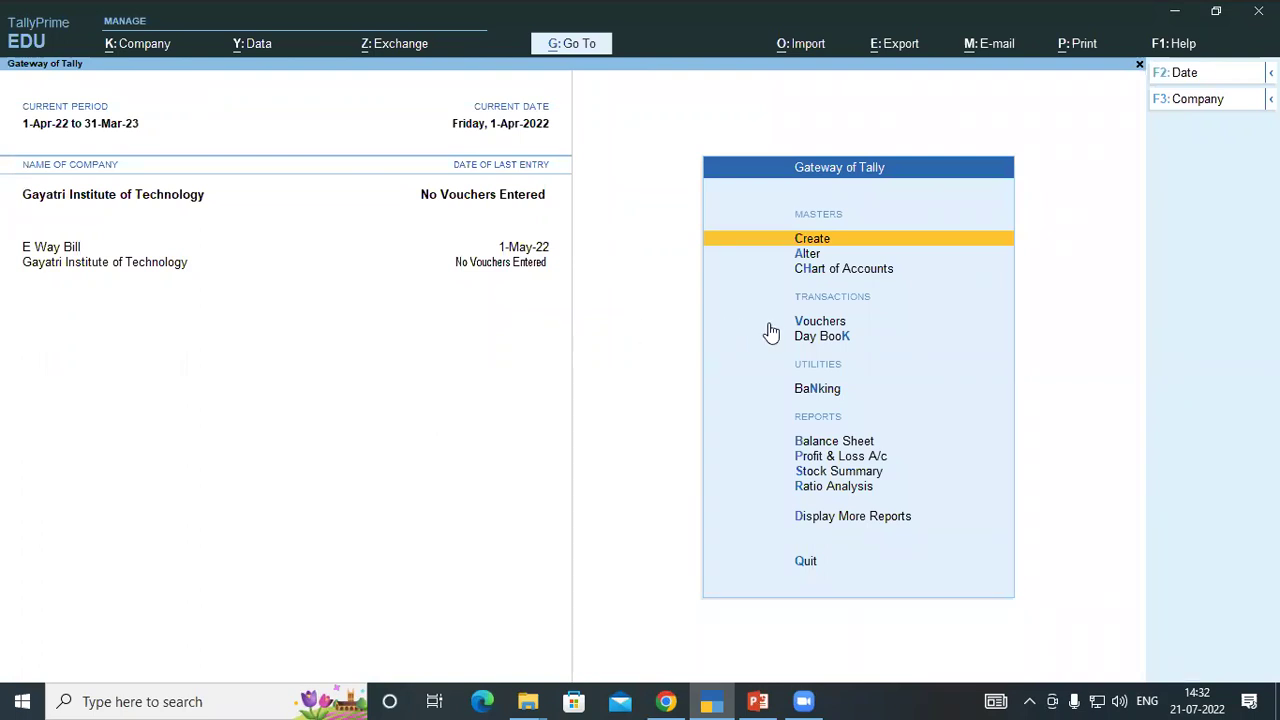
# Open a new purchase voucher from the Gateway of Tally and keep voucher number 1
pyautogui.press('Down')
pyautogui.press('Down')
pyautogui.press('Down')
pyautogui.press('Return')
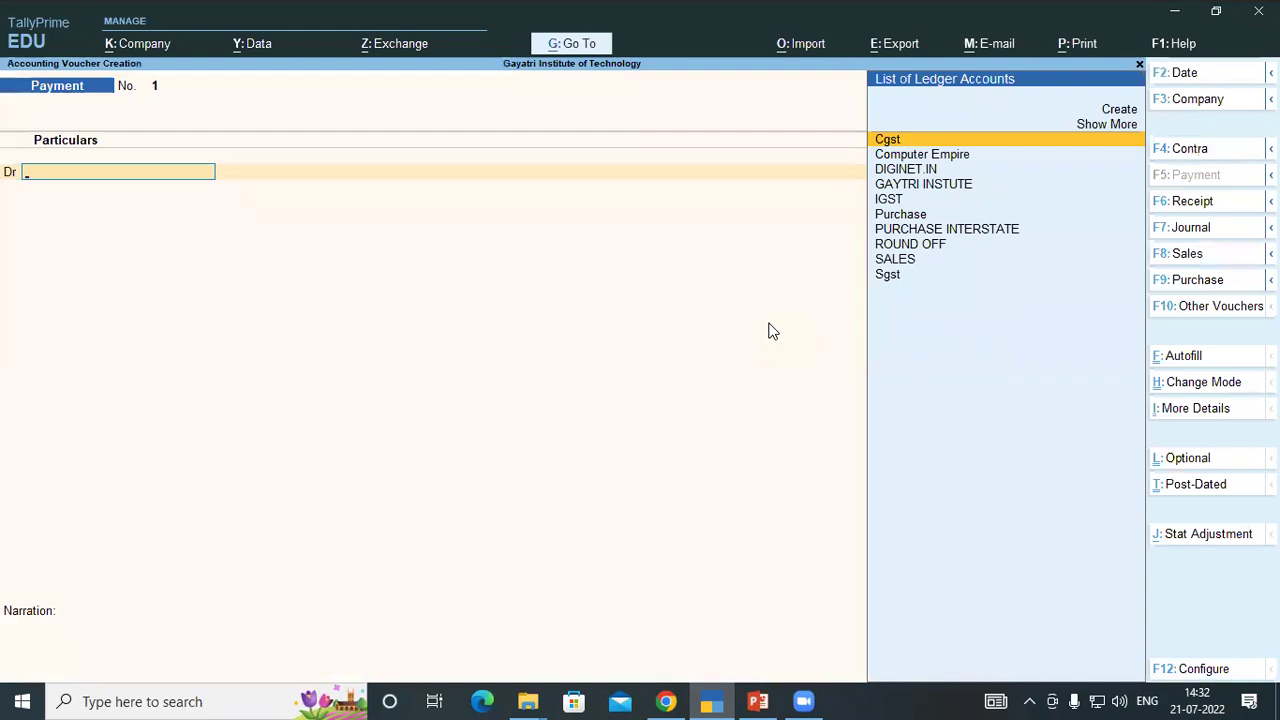
pyautogui.press('F9')
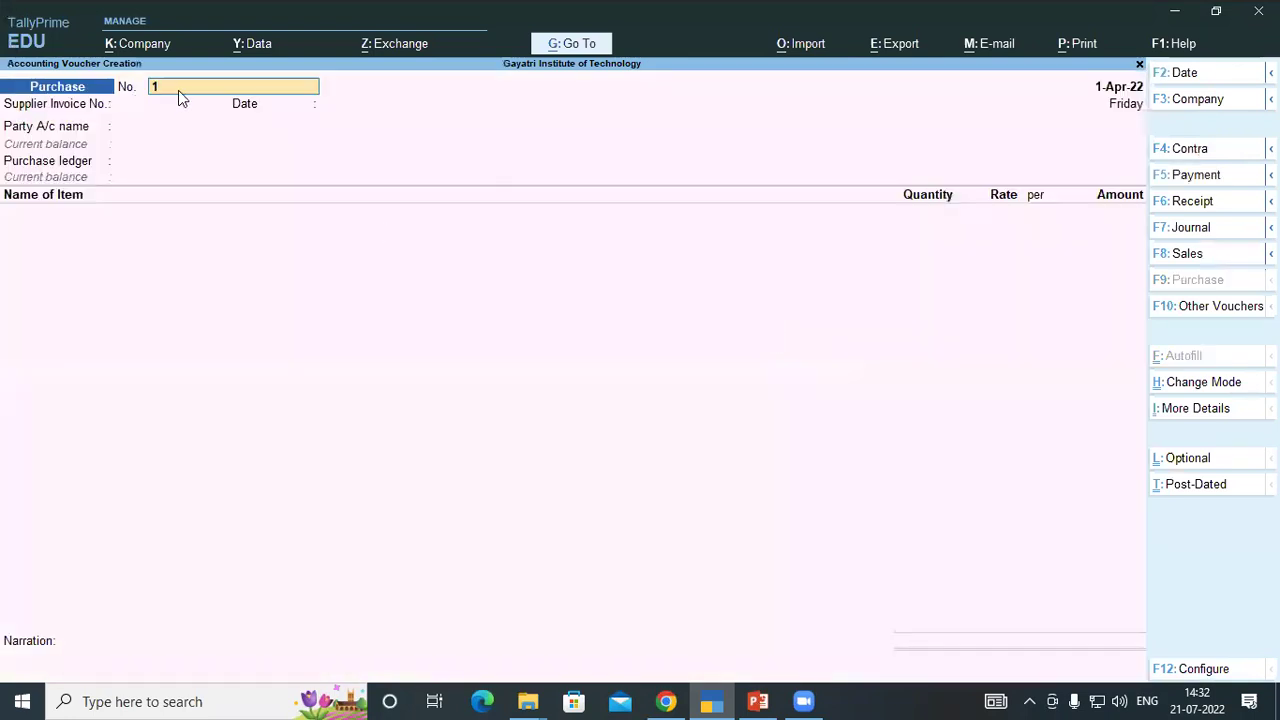
pyautogui.press('Return')
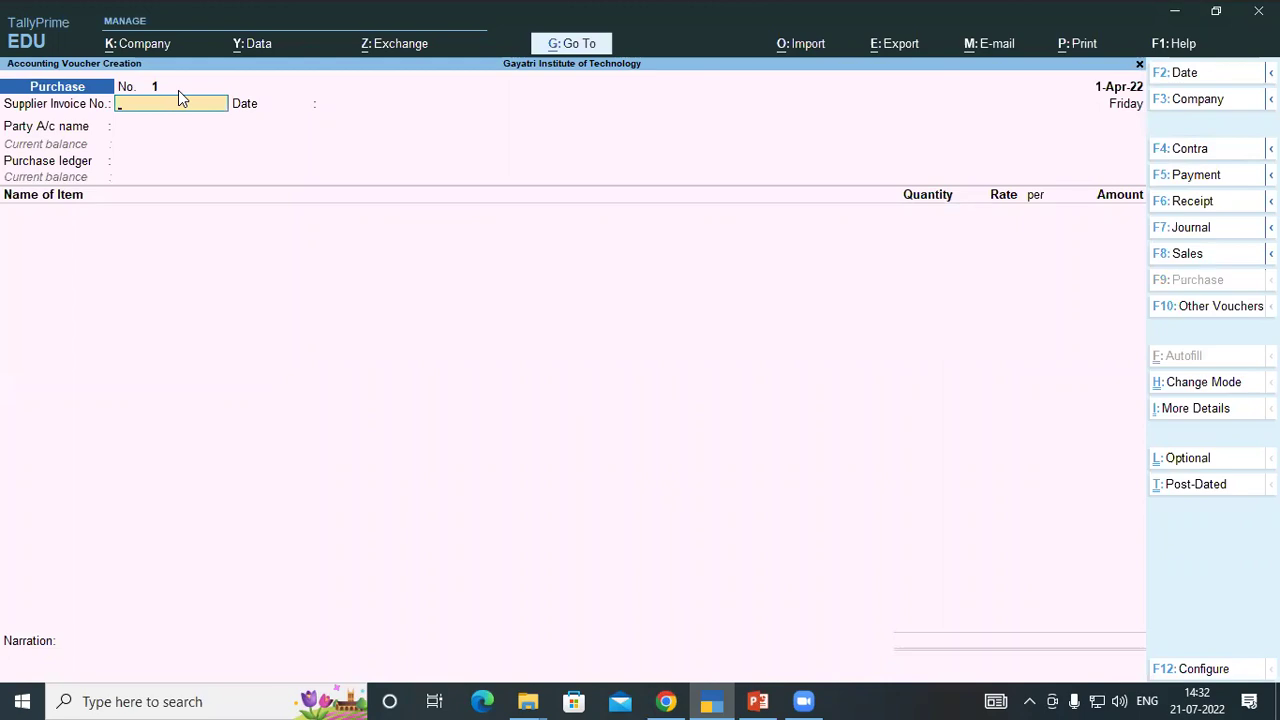
# Enter the Computer Empire invoice's number, 1983, as the supplier invoice number and keep the default date
pyautogui.hotkey('alt', 'Tab')
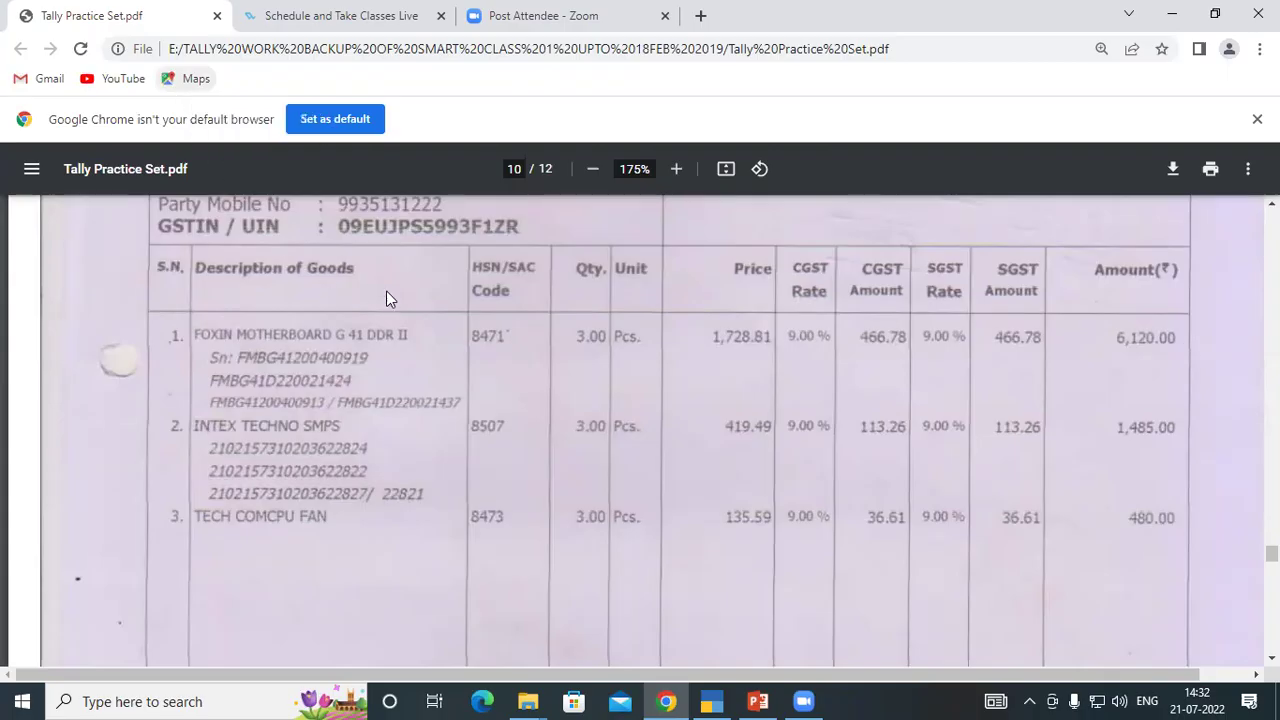
pyautogui.scroll(2, 448, 311)
pyautogui.scroll(3, 448, 317)
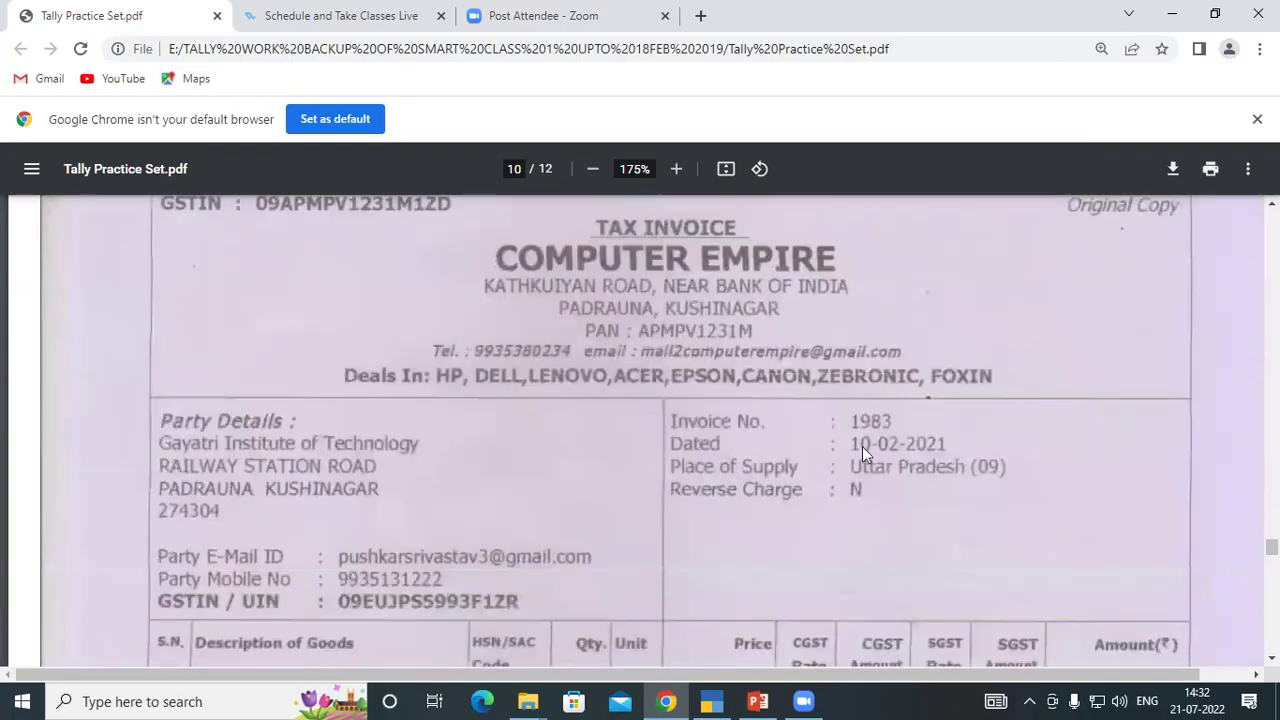
pyautogui.hotkey('alt', 'Tab')
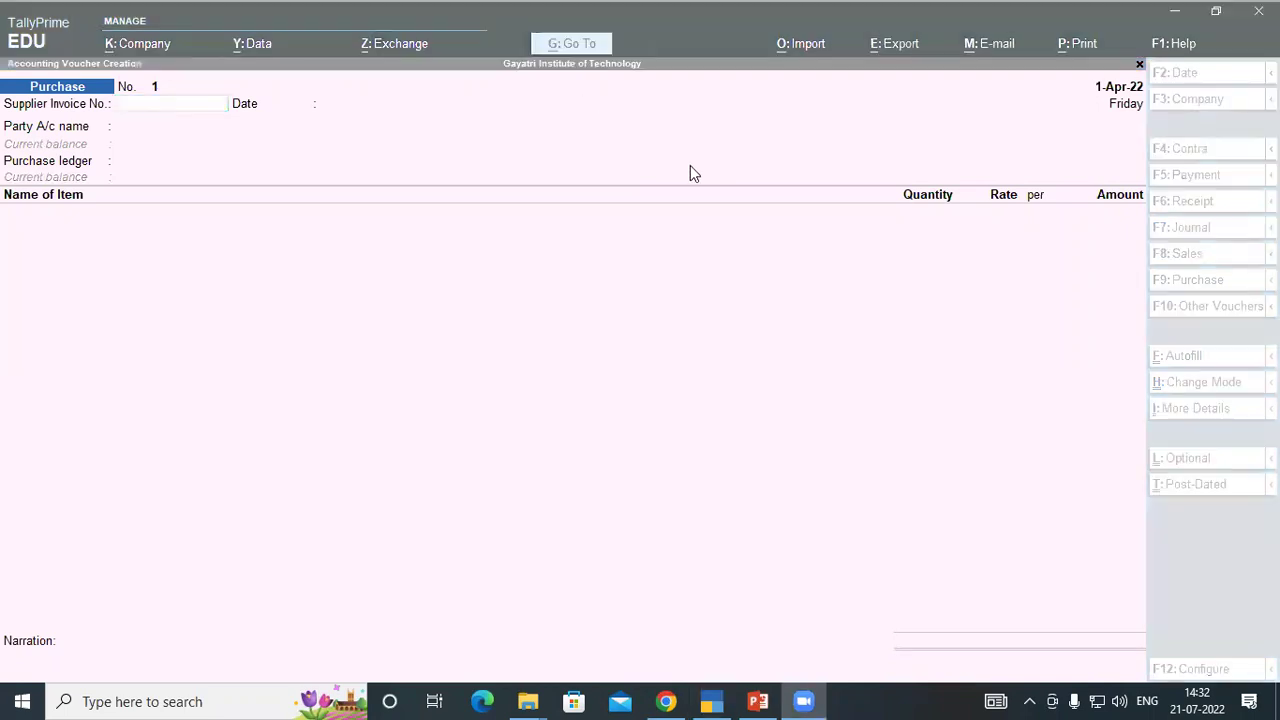
pyautogui.click(153, 111)
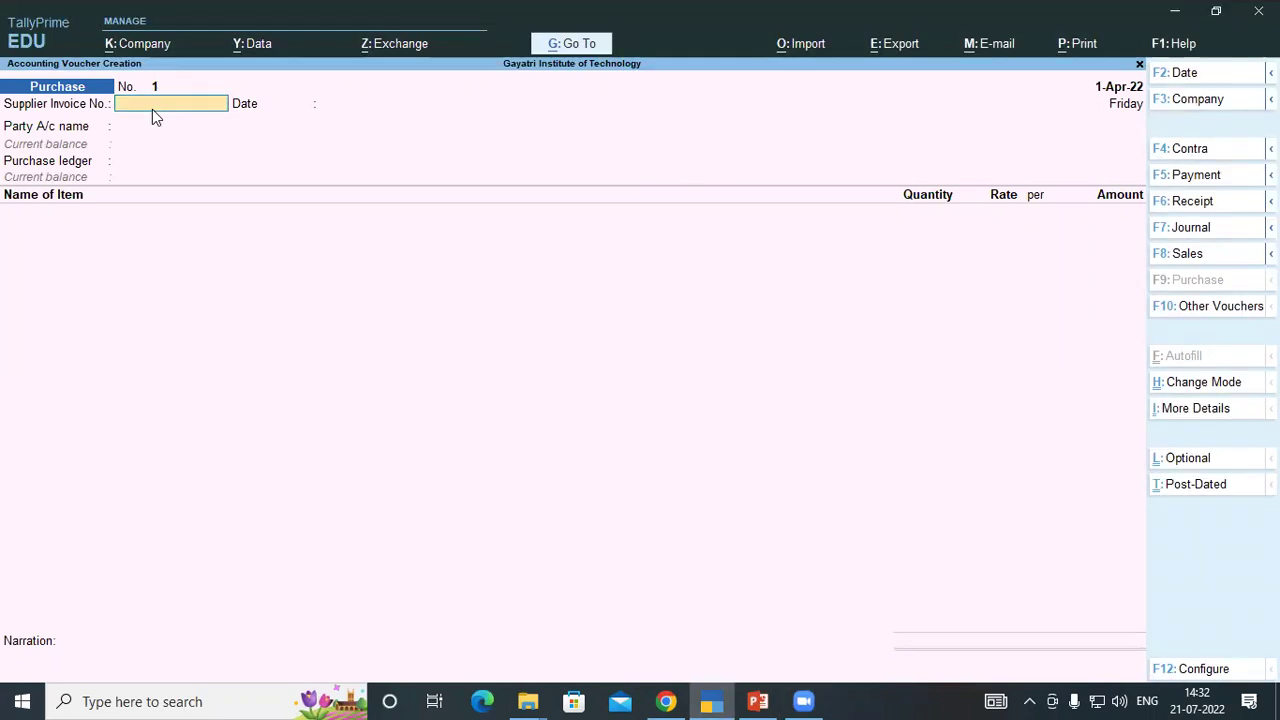
pyautogui.write('1983')
pyautogui.press('Return')
pyautogui.press('Return')
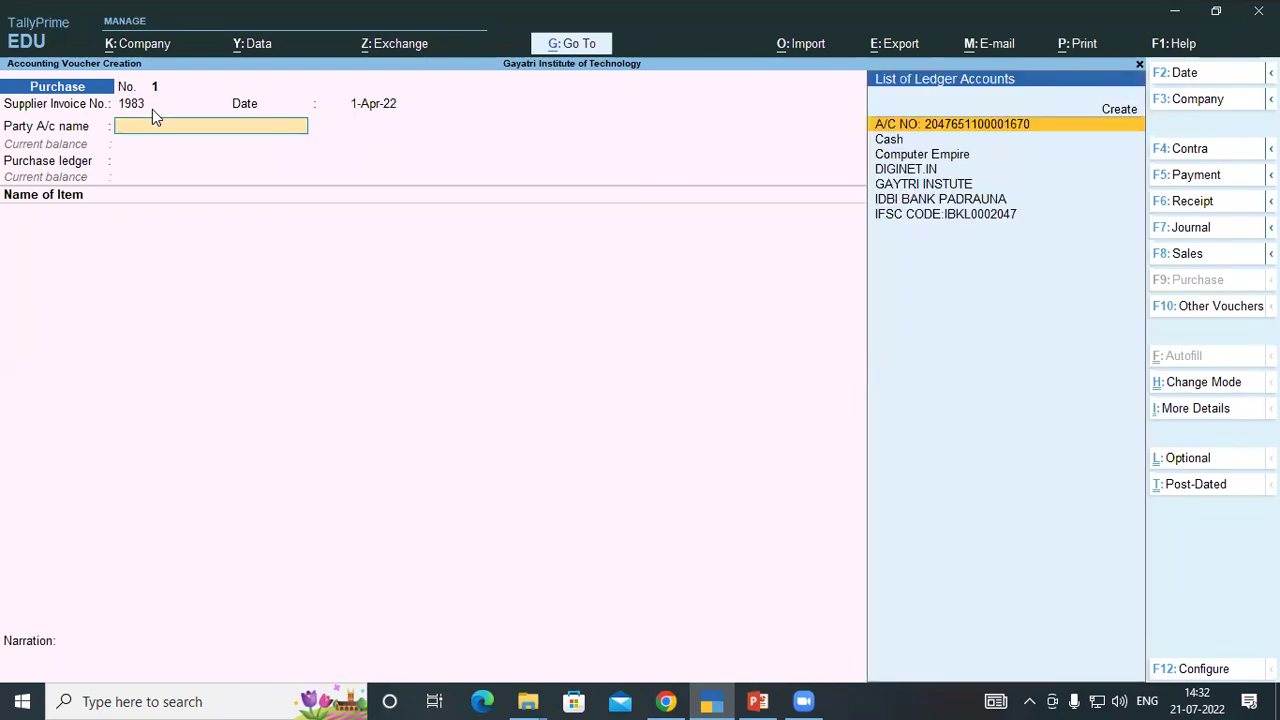
# Choose Computer Empire as the party account and accept its receipt and party details as they are
pyautogui.press('Down')
pyautogui.press('Down')
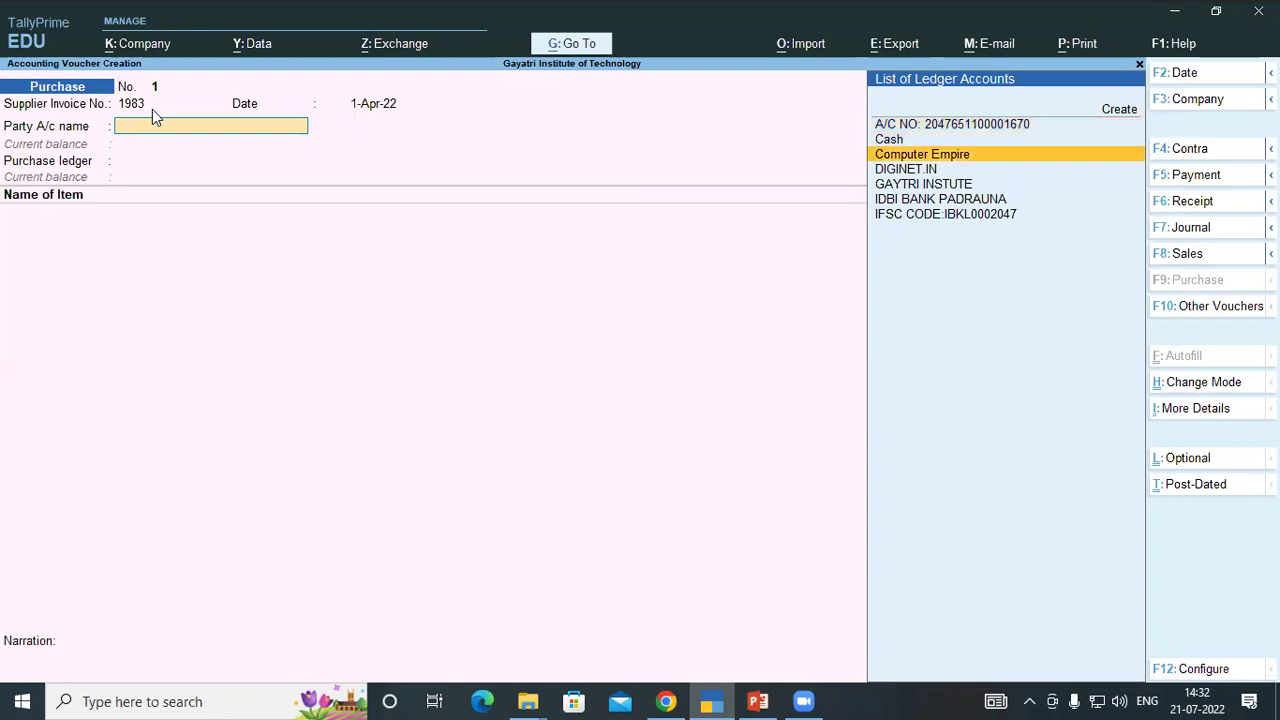
pyautogui.press('Return')
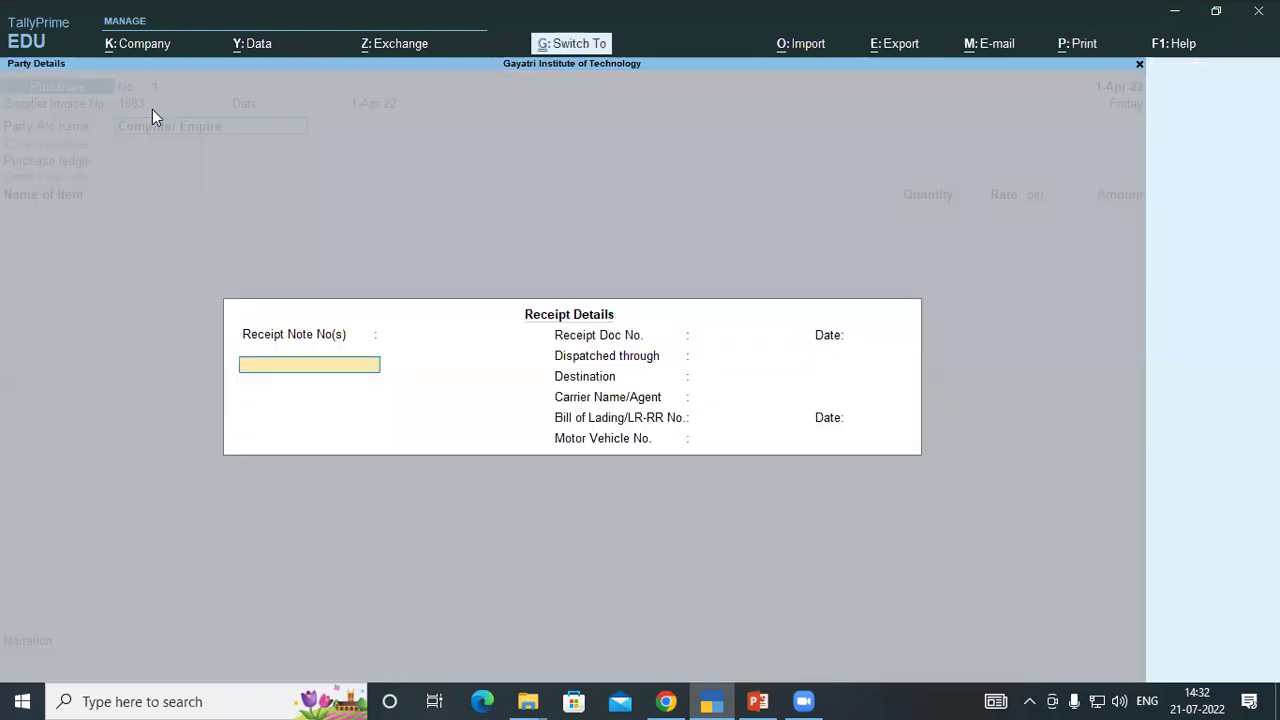
pyautogui.press('BackSpace')
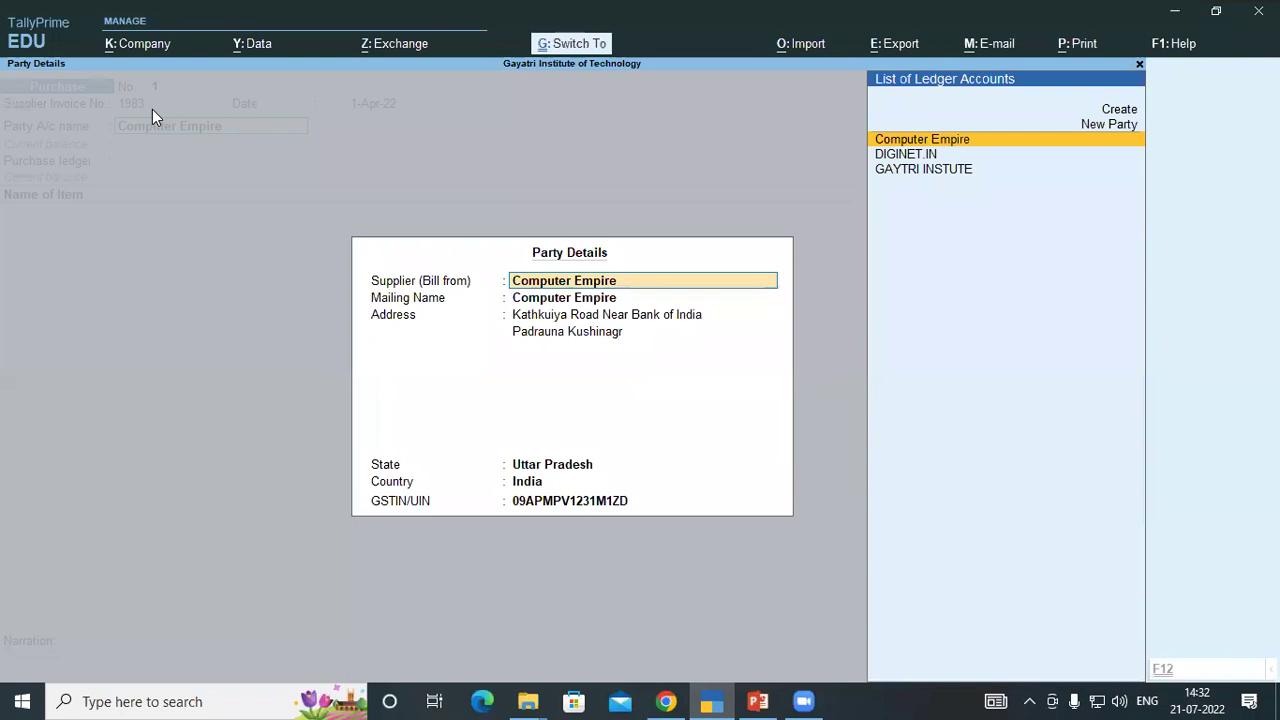
pyautogui.hotkey('ctrl', 'a')
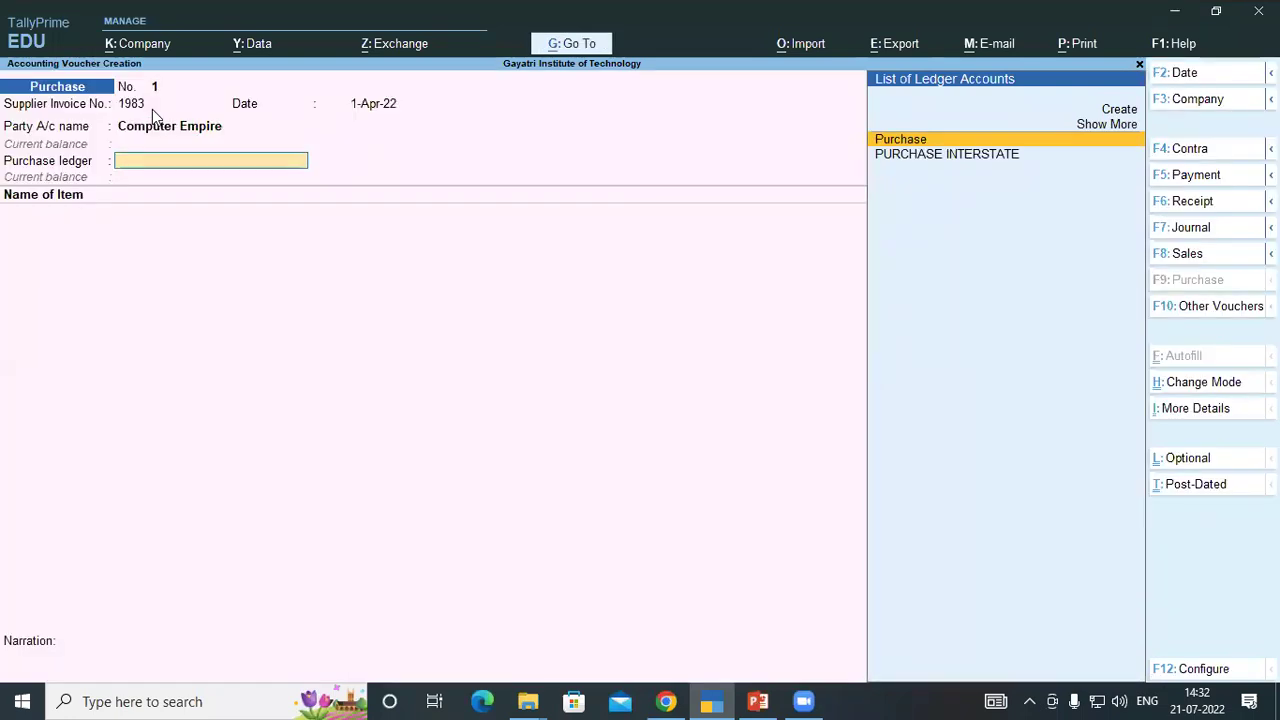
# Create a new purchase ledger from within the voucher, named Purchase Local without an alias, under Purchase Accounts
pyautogui.hotkey('alt', 'c')
pyautogui.write('Pre')
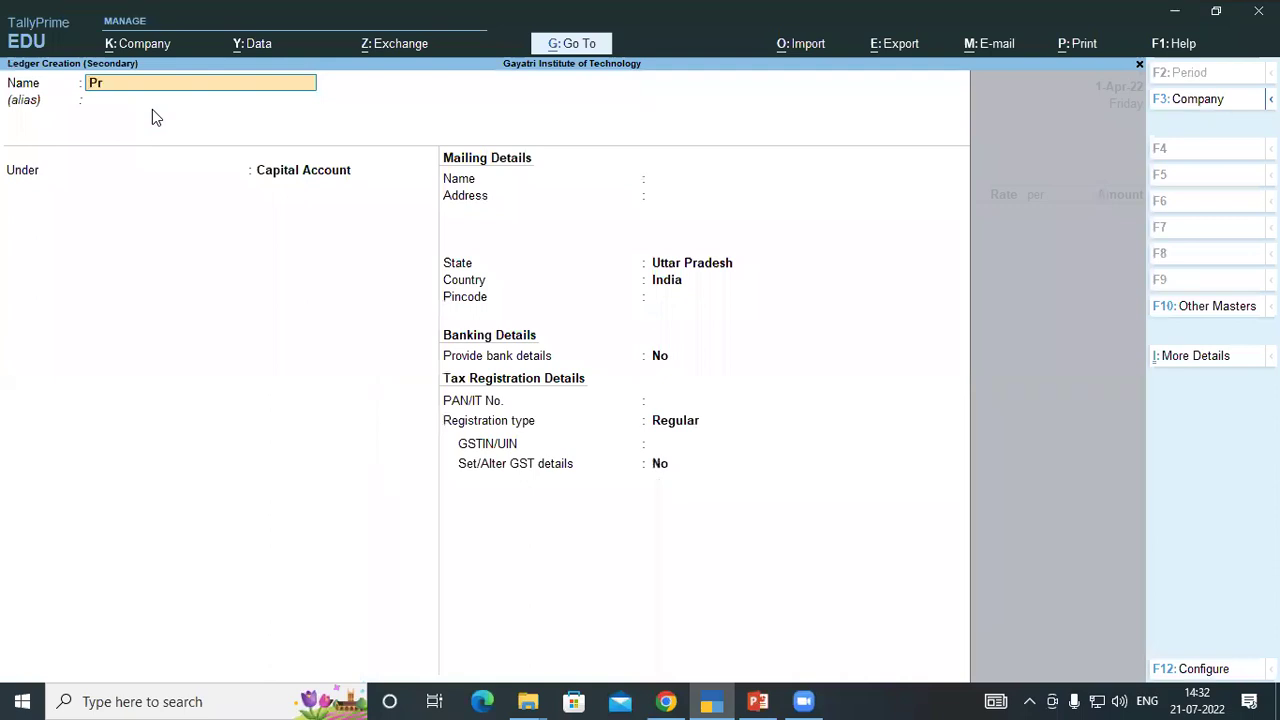
pyautogui.press('BackSpace')
pyautogui.press('BackSpace')
pyautogui.write('u')
pyautogui.write('rchase Local')
pyautogui.press('Return')
pyautogui.press('Return')
pyautogui.write('Pu')
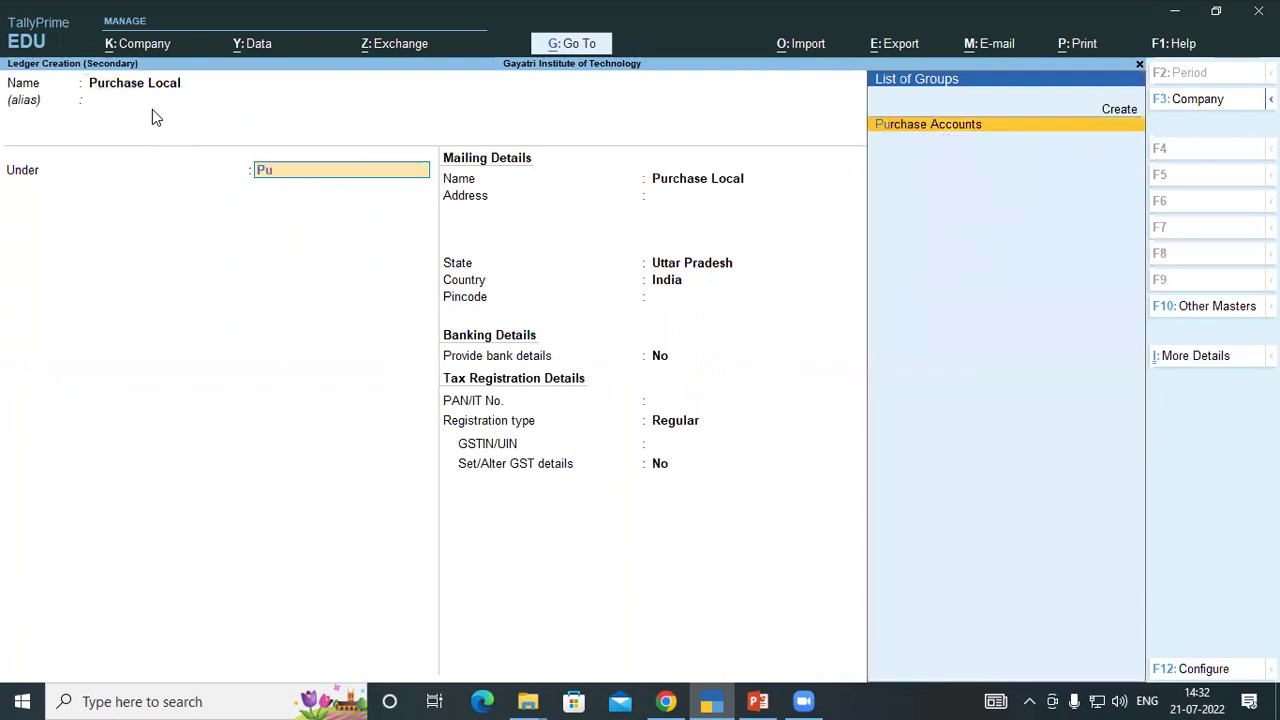
pyautogui.write('r')
pyautogui.press('Return')
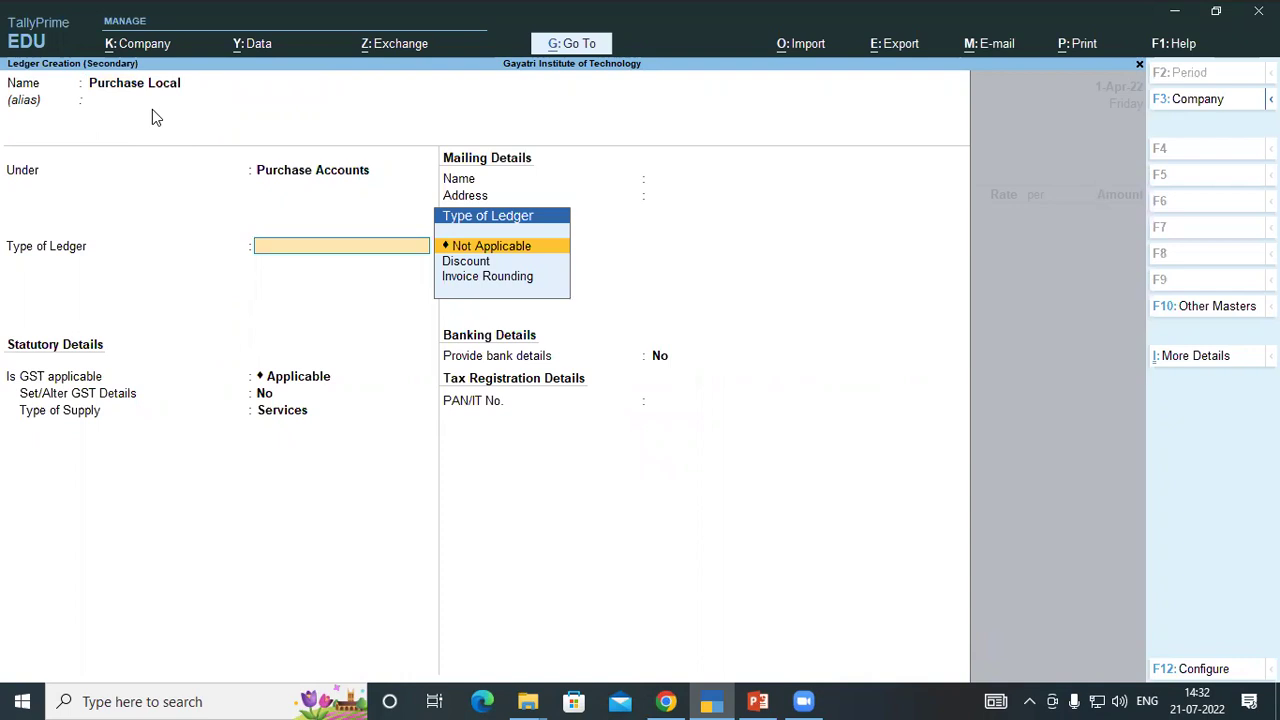
# Keep the ledger type Not Applicable and GST Applicable, set the type of supply to Goods, and save the Purchase Local ledger
pyautogui.press('Return')
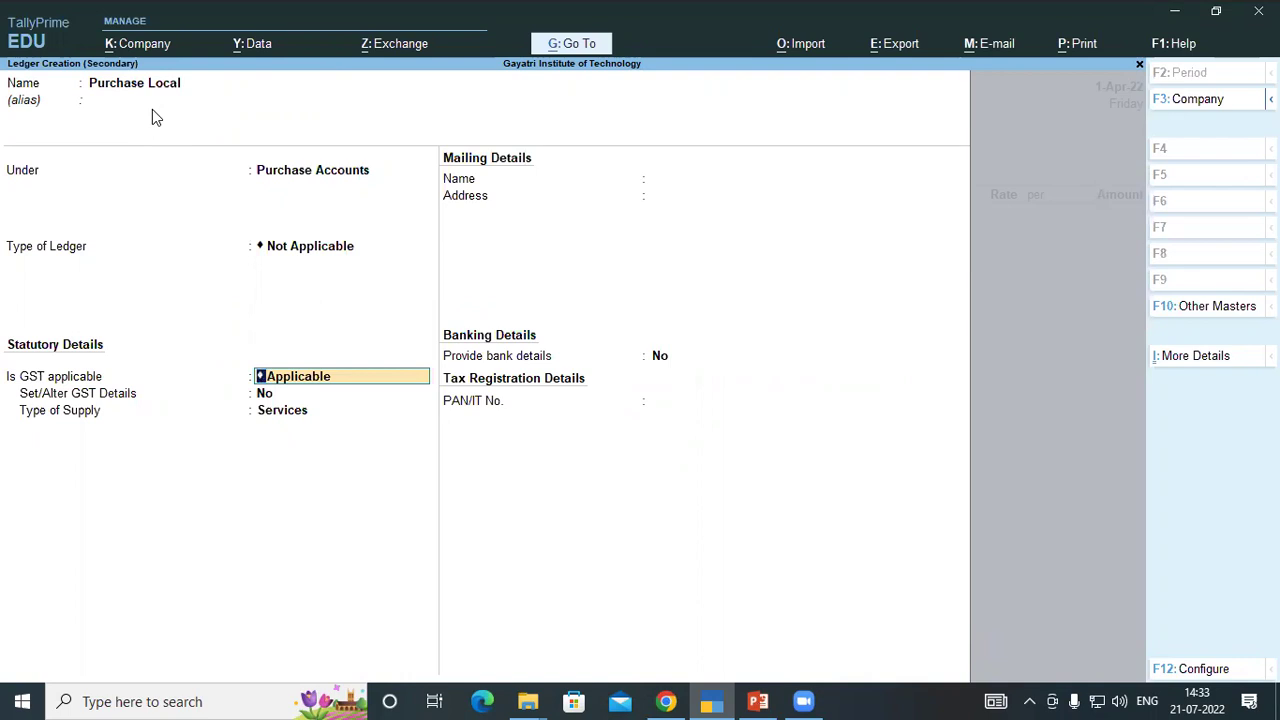
pyautogui.press('Return')
pyautogui.press('Return')
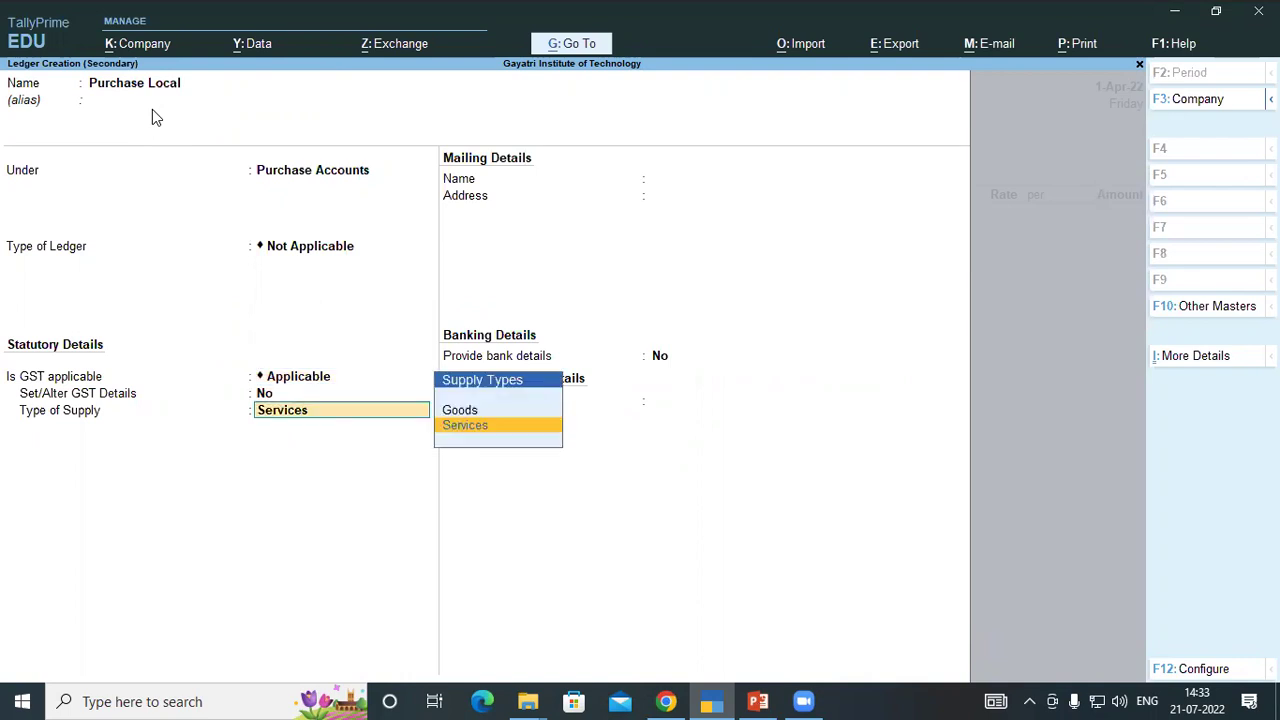
pyautogui.press('Up')
pyautogui.press('Return')
pyautogui.press('Return')
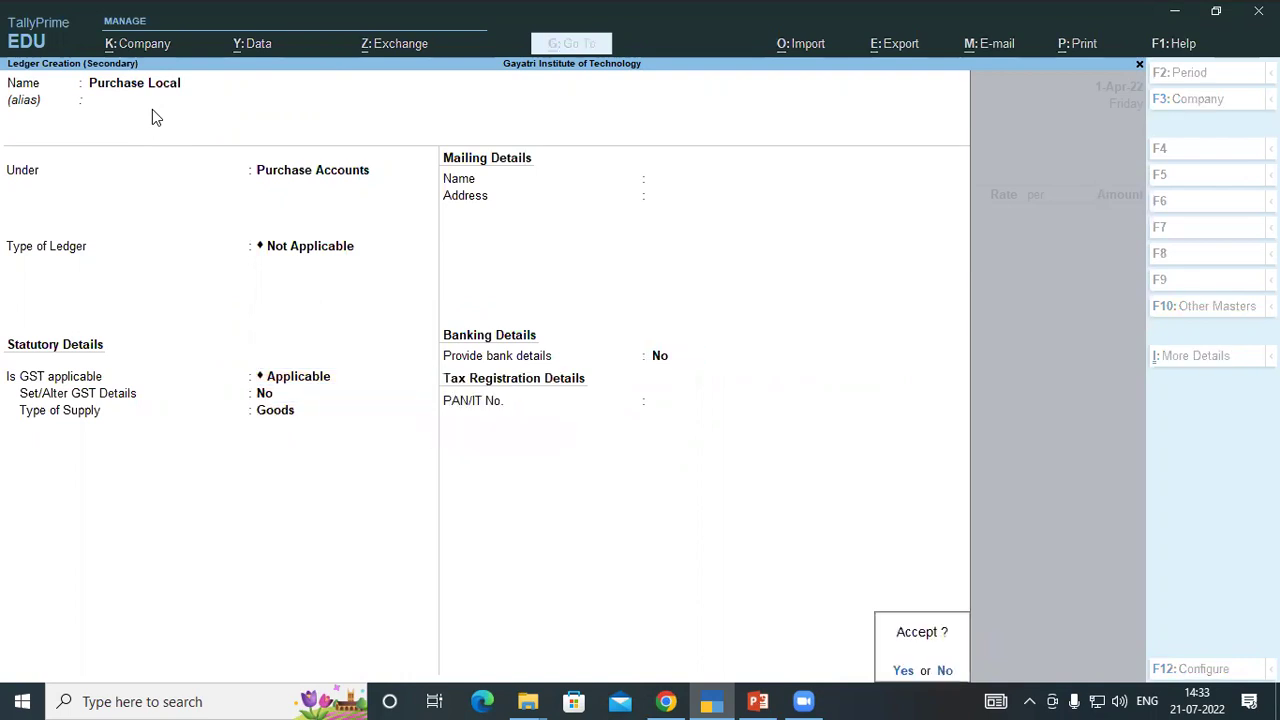
pyautogui.press('Return')
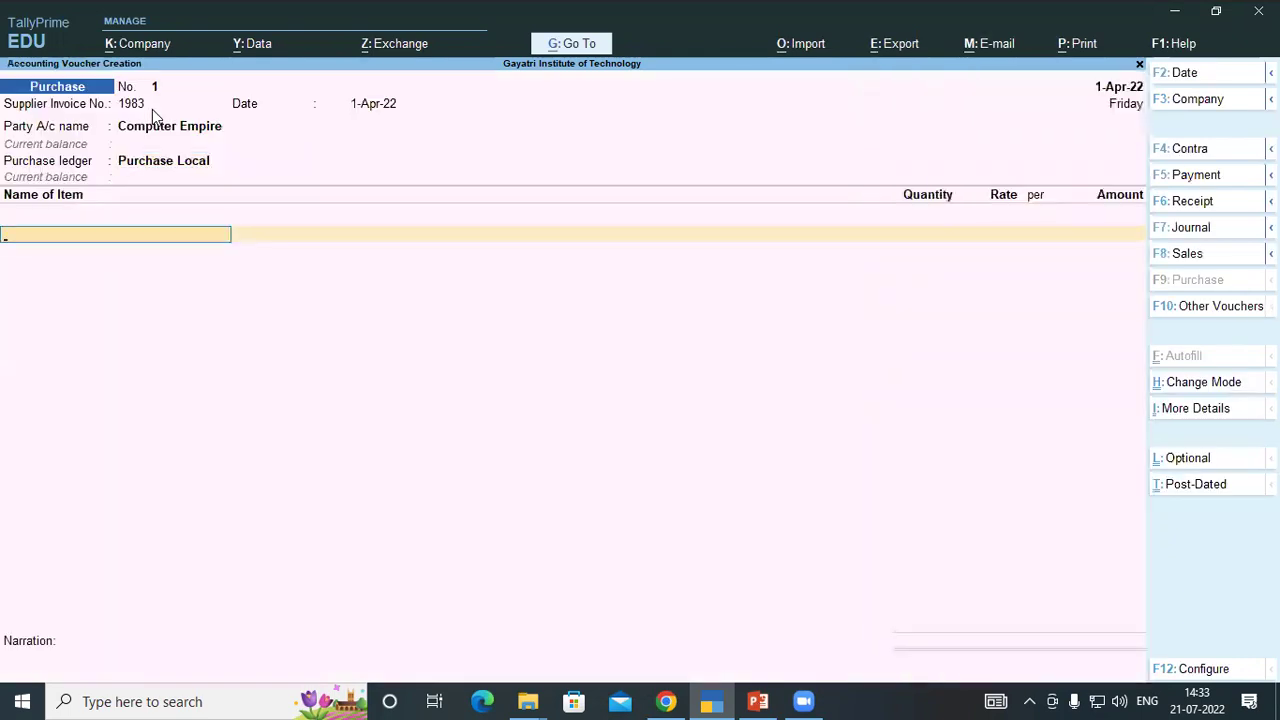
# Check the invoice's first goods line and add Foxin Motherboard G 41ddr 11 as the voucher's first item
pyautogui.hotkey('alt', 'Tab')
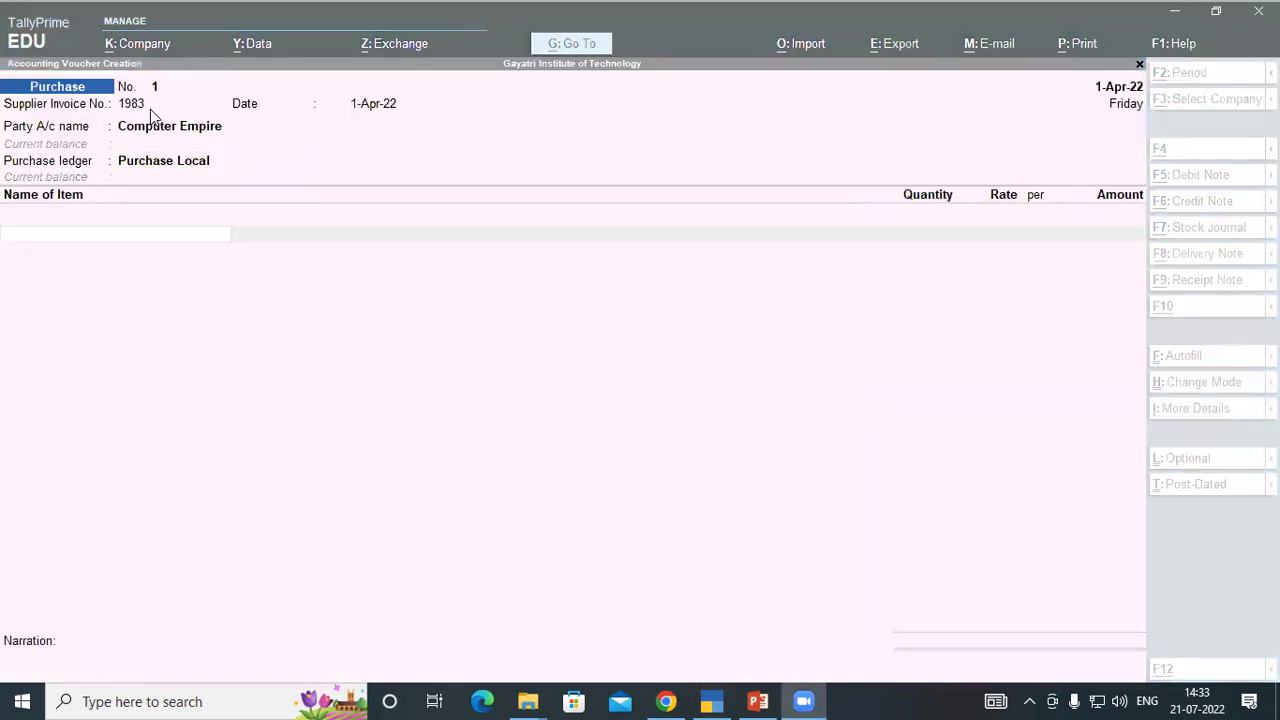
pyautogui.click(51, 231)
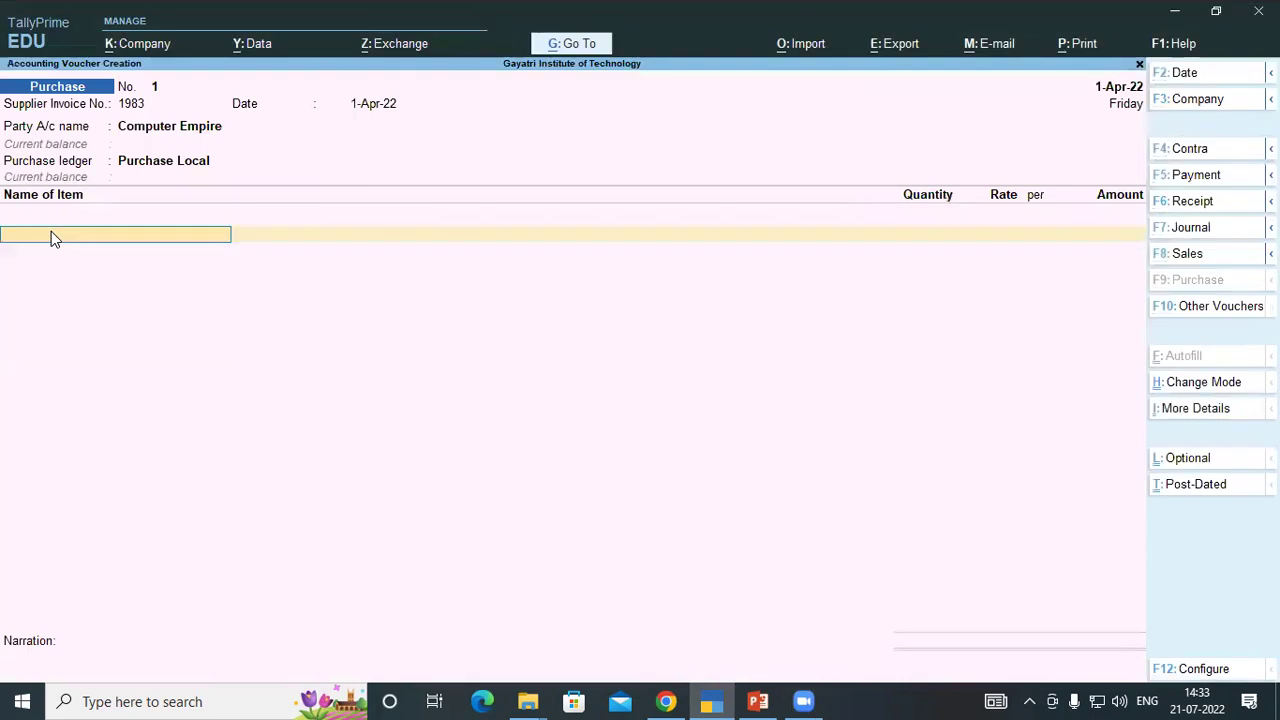
pyautogui.click(683, 700)
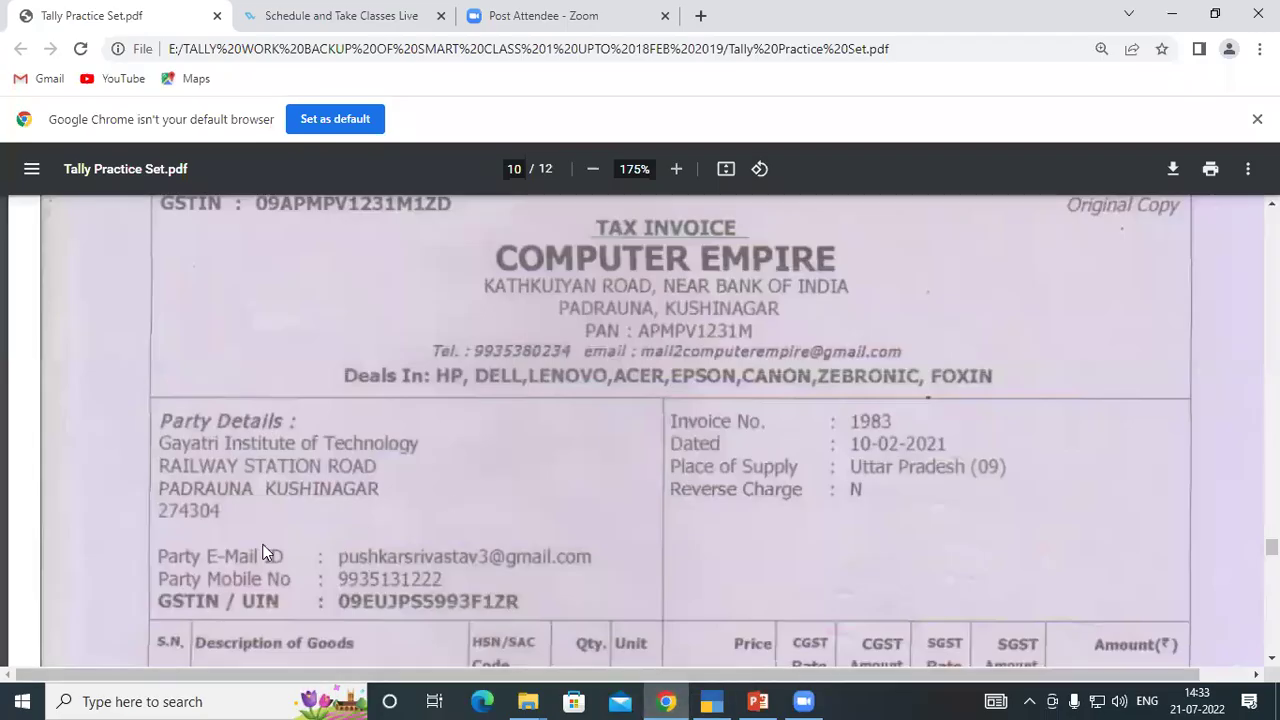
pyautogui.scroll(-3, 236, 598)
pyautogui.scroll(-2, 218, 533)
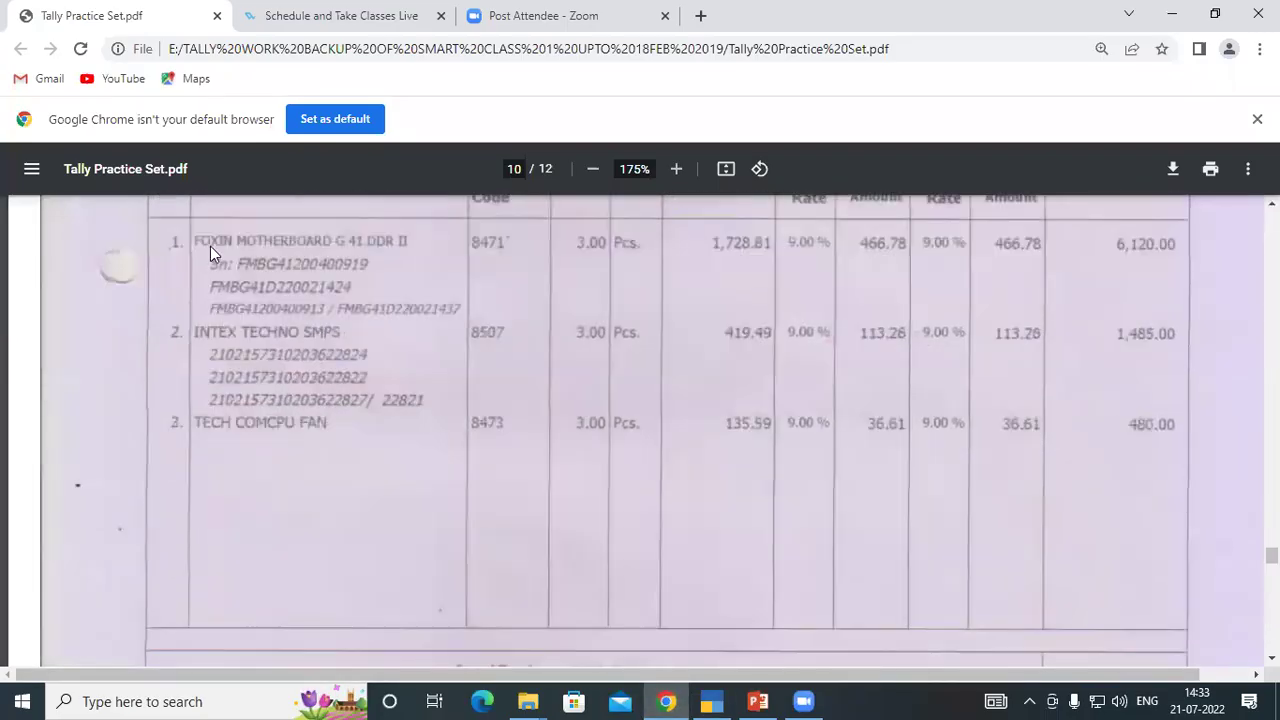
pyautogui.hotkey('alt', 'Tab')
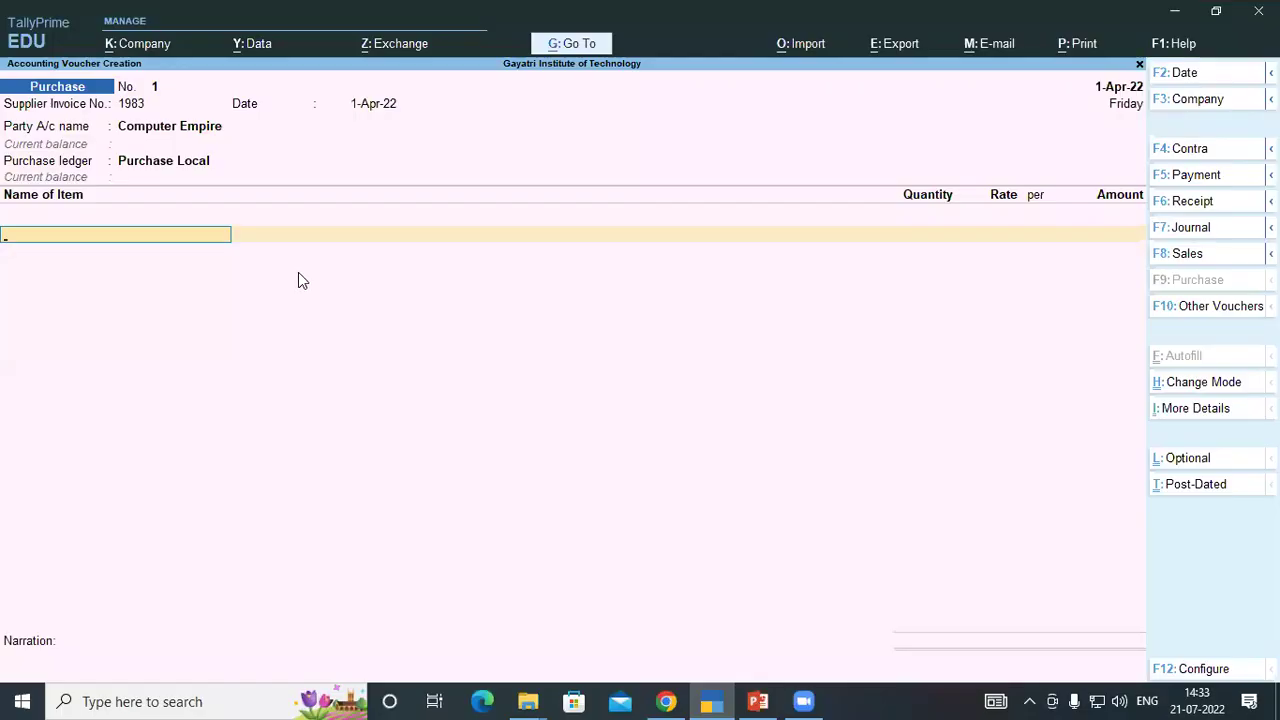
pyautogui.write('Fo')
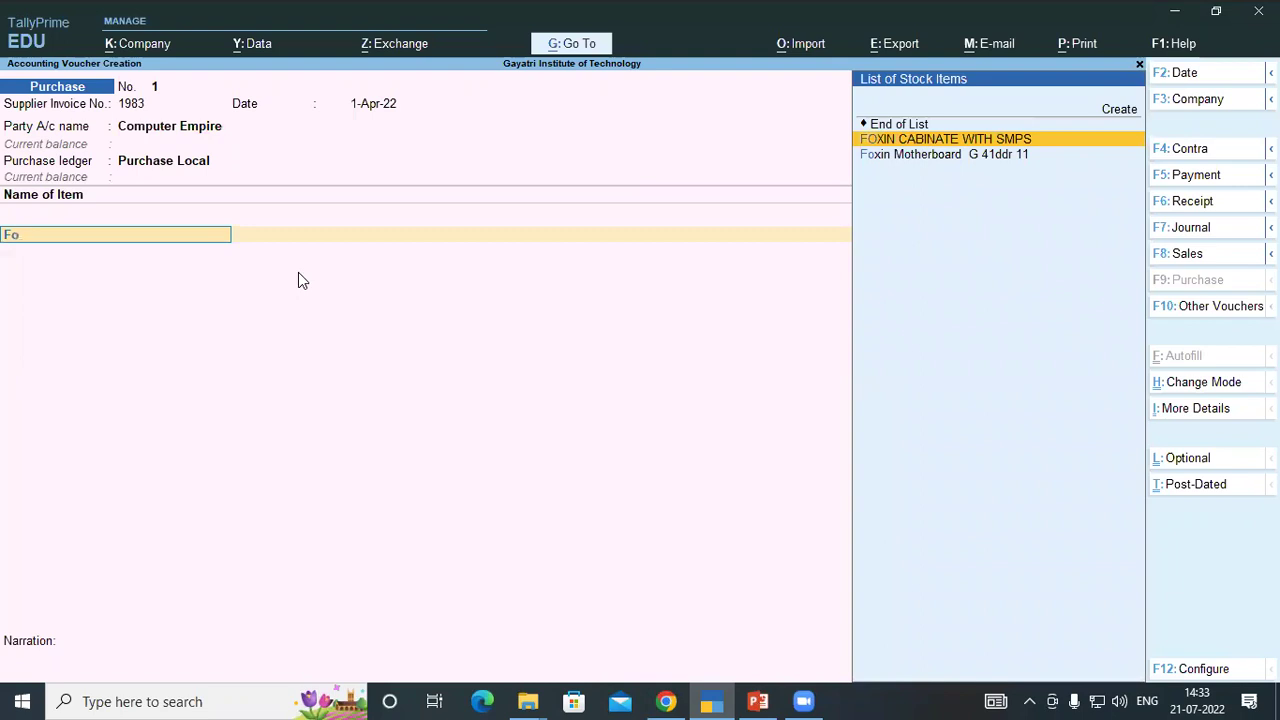
pyautogui.press('Down')
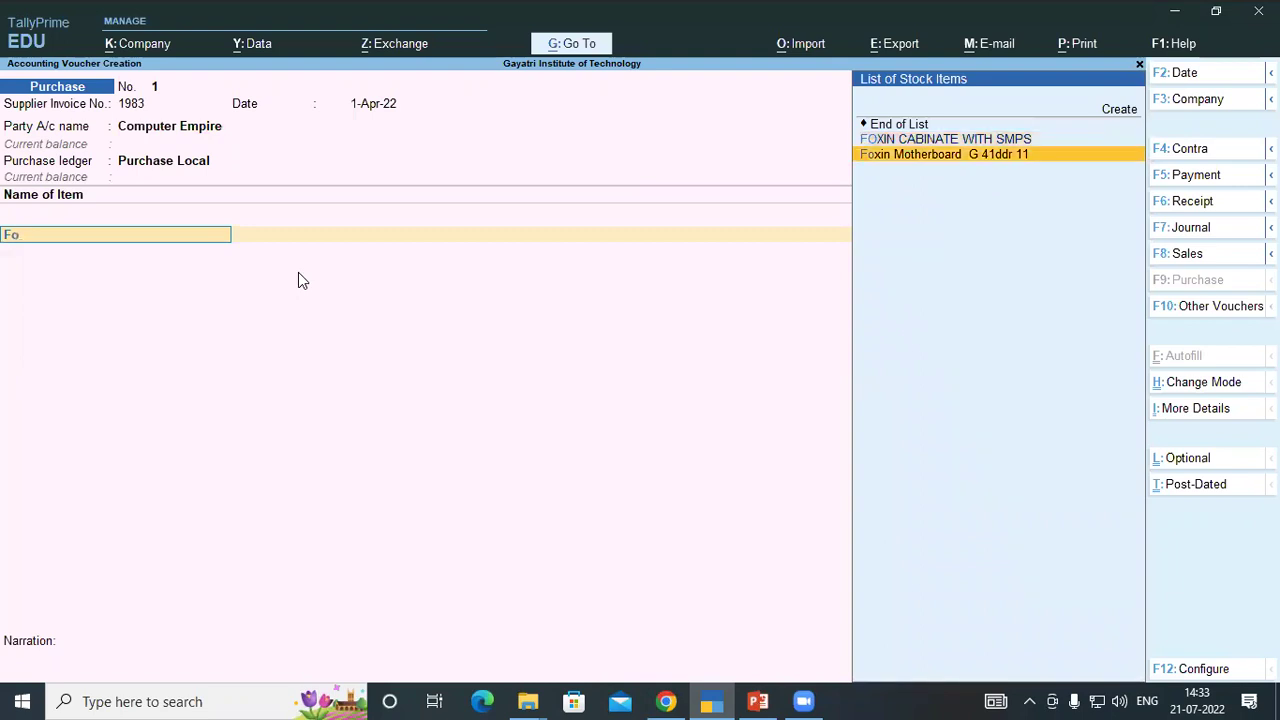
pyautogui.press('Return')
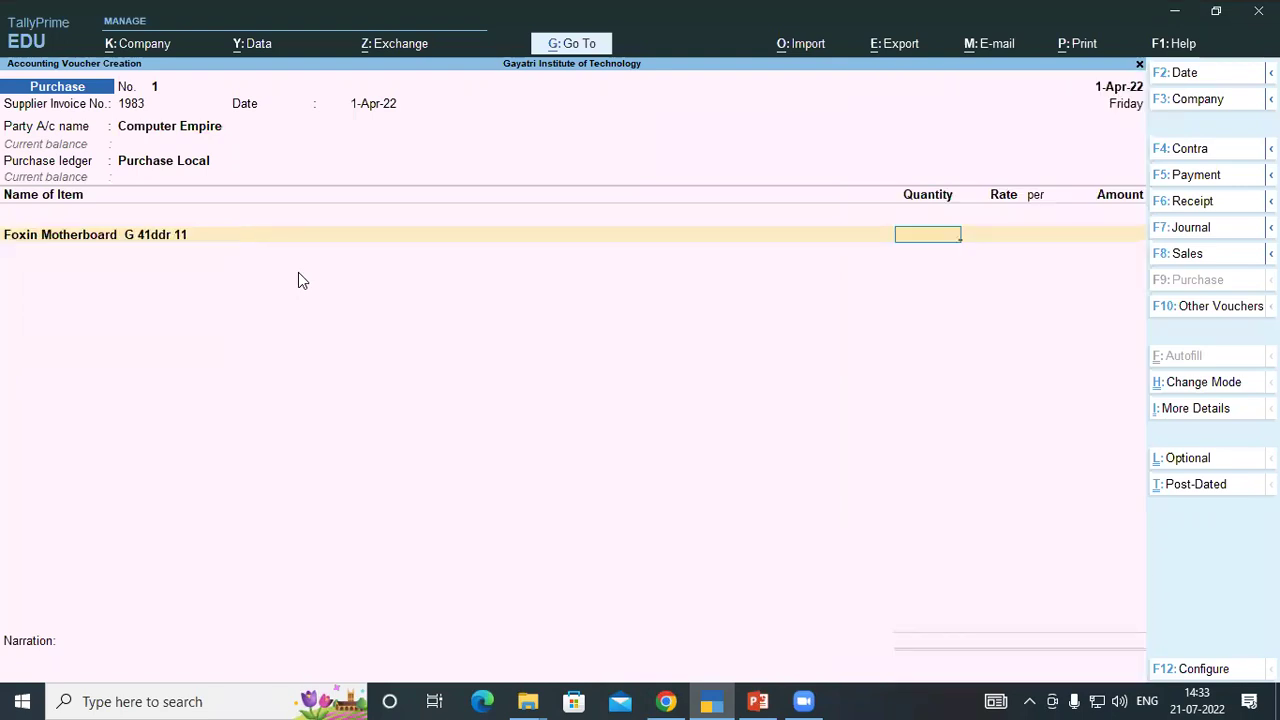
# Set the Foxin motherboard's quantity to 3, as given in the invoice's quantity column
pyautogui.hotkey('alt', 'Tab')
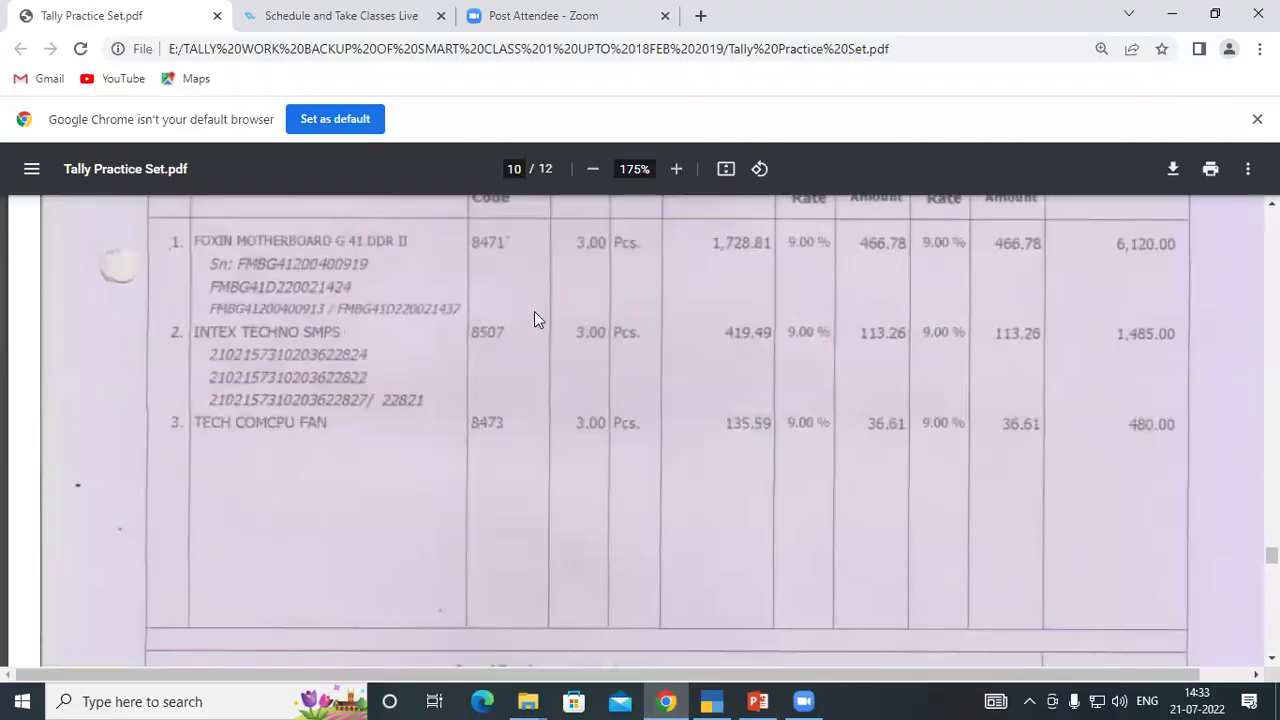
pyautogui.scroll(1, 579, 341)
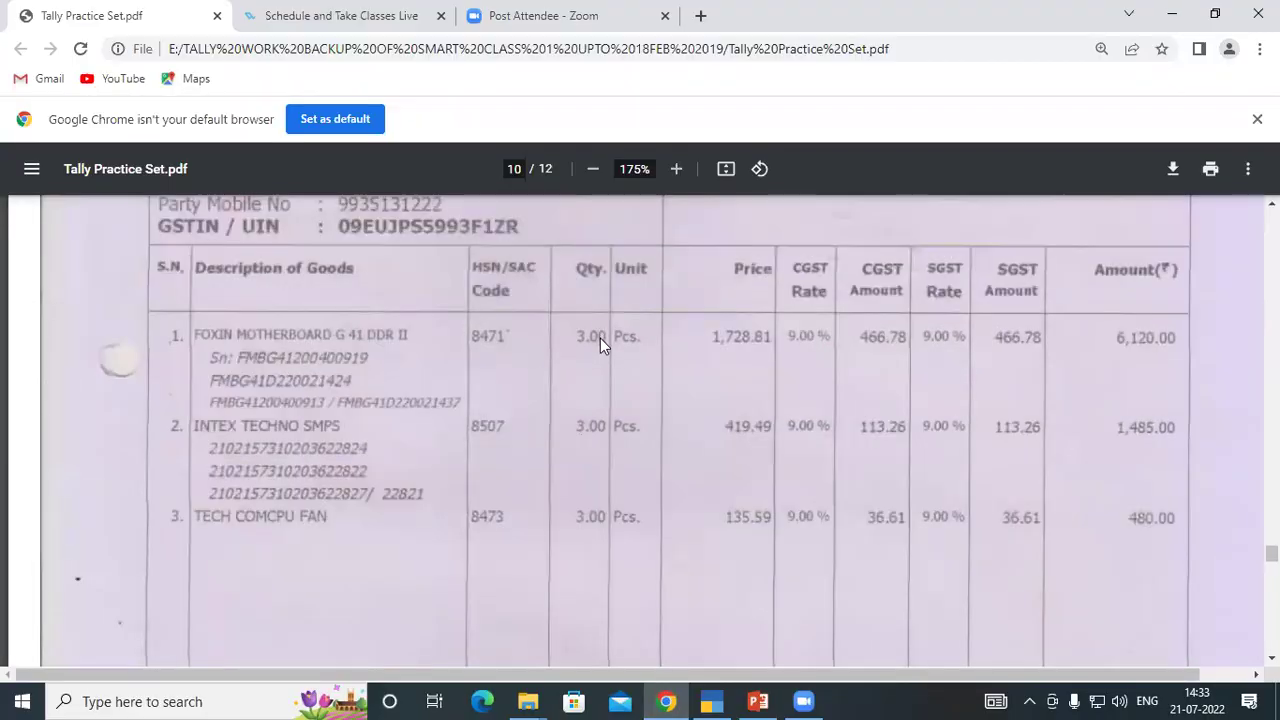
pyautogui.hotkey('alt', 'Tab')
pyautogui.write('3')
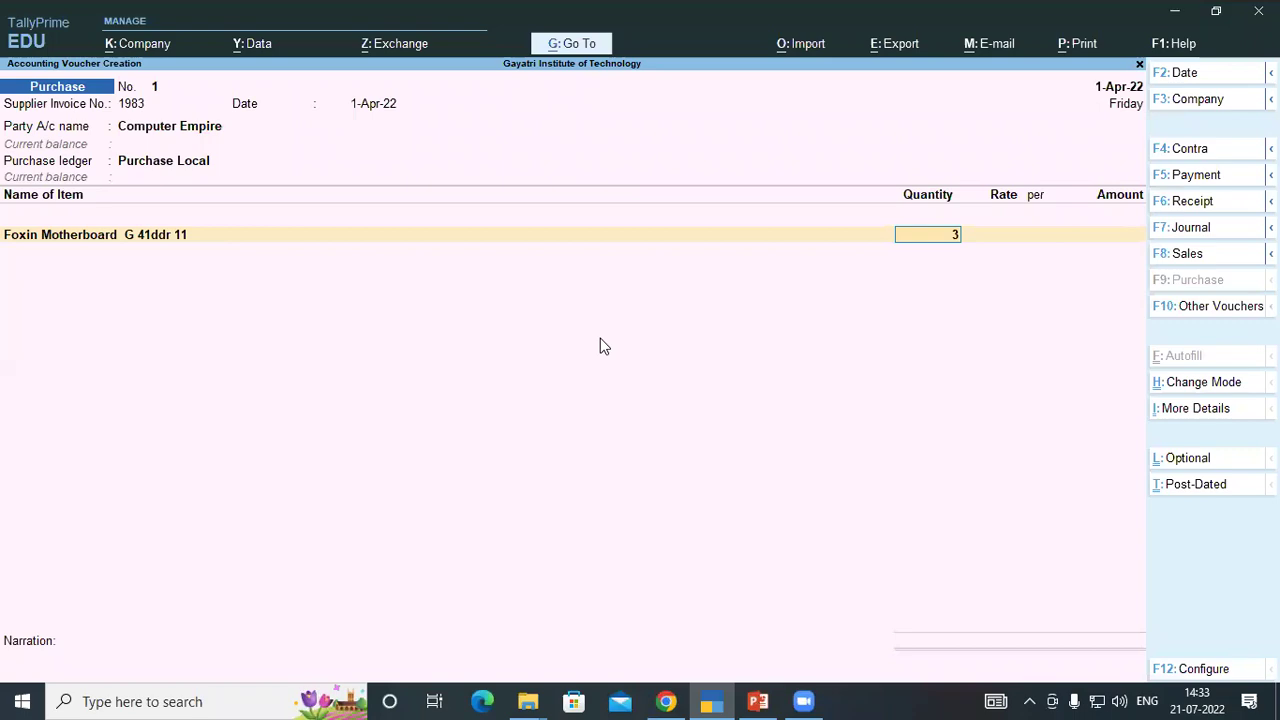
pyautogui.press('Return')
# Set the Foxin motherboard's rate to 1,728.81 per PCS from the invoice and accept the calculated amount
pyautogui.hotkey('alt', 'Tab')
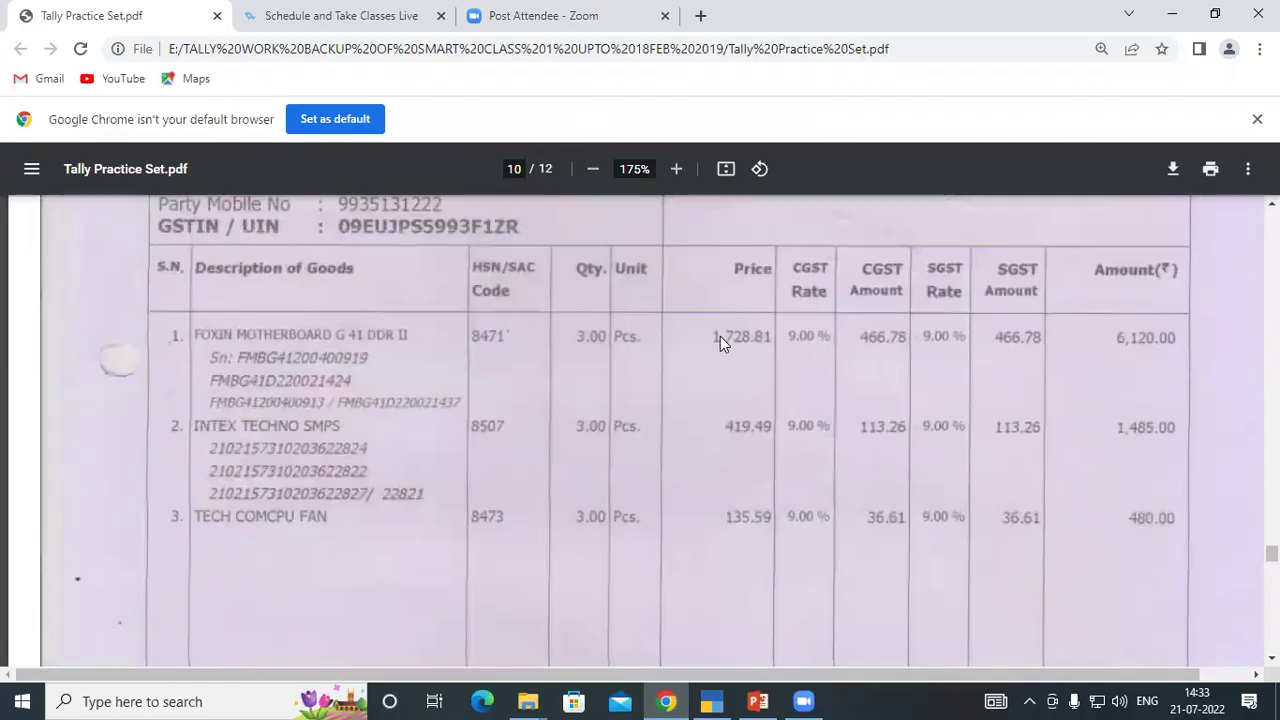
pyautogui.hotkey('alt', 'Tab')
pyautogui.write('1,728.81')
pyautogui.press('Return')
pyautogui.press('Return')
pyautogui.press('Return')
# Check the invoice's second goods line and add Intex Techno Smps as the voucher's second item
pyautogui.hotkey('alt', 'Tab')
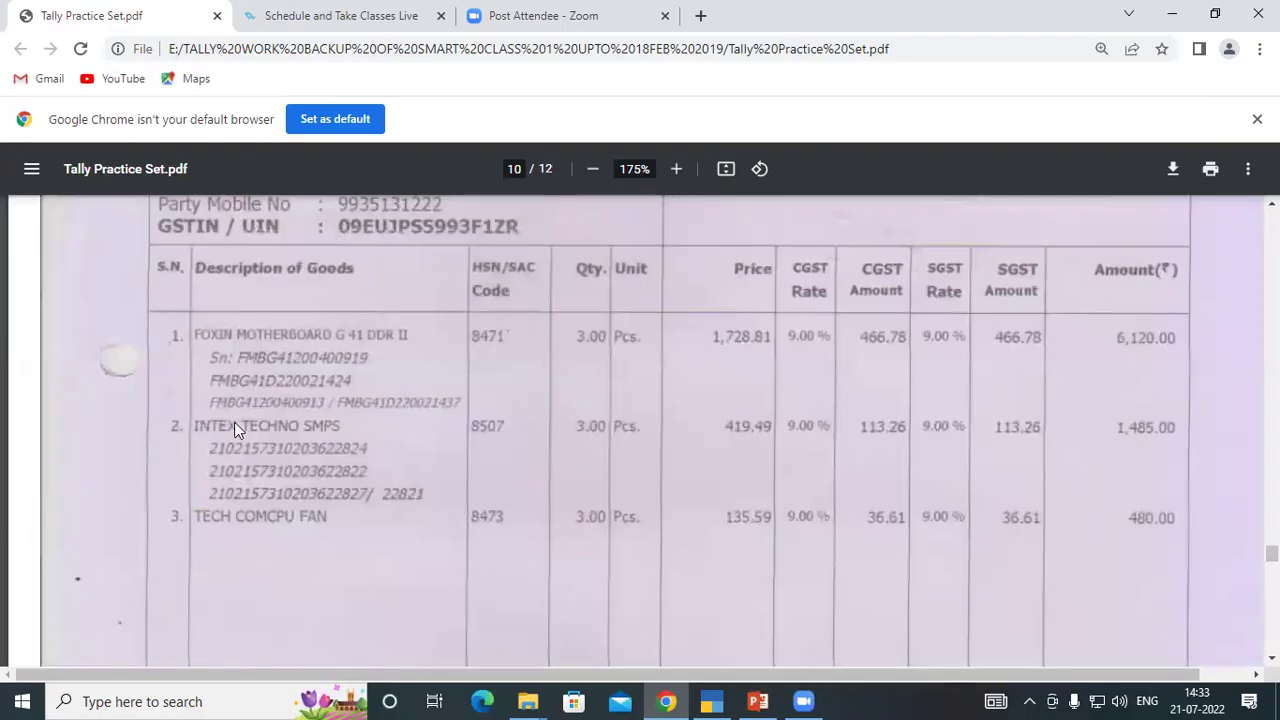
pyautogui.hotkey('alt', 'Tab')
pyautogui.write('int')
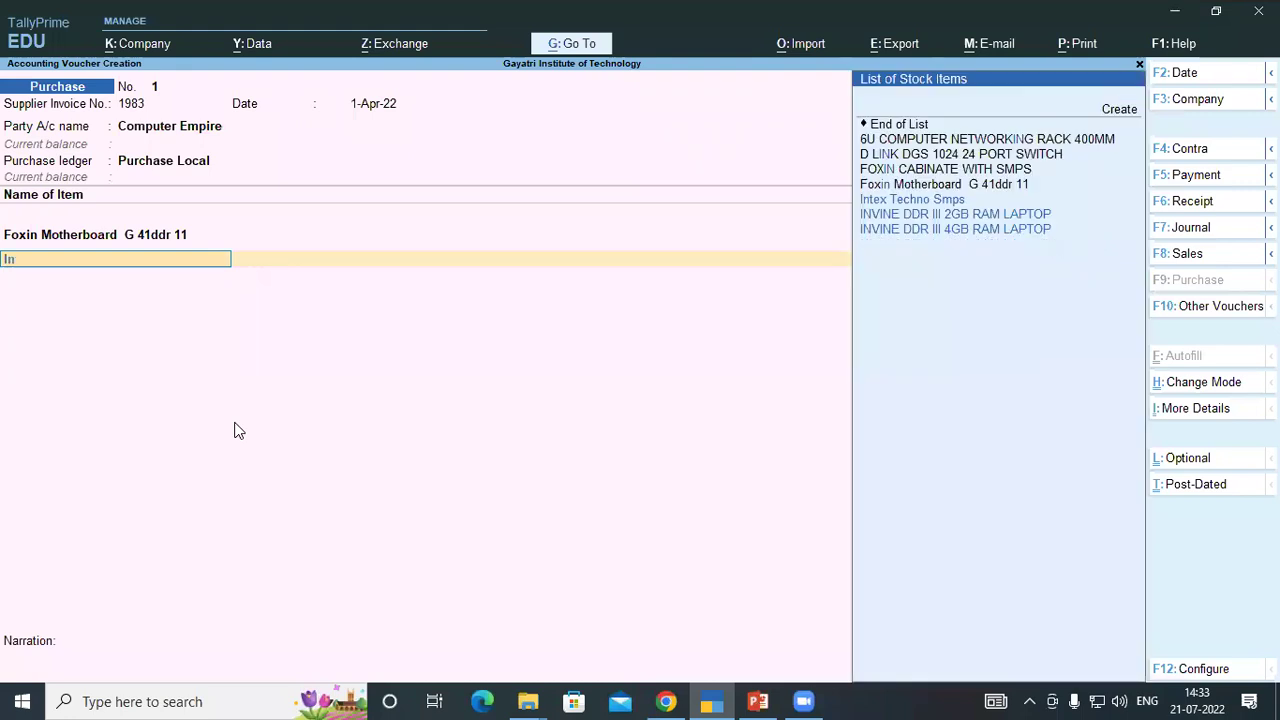
pyautogui.press('Return')
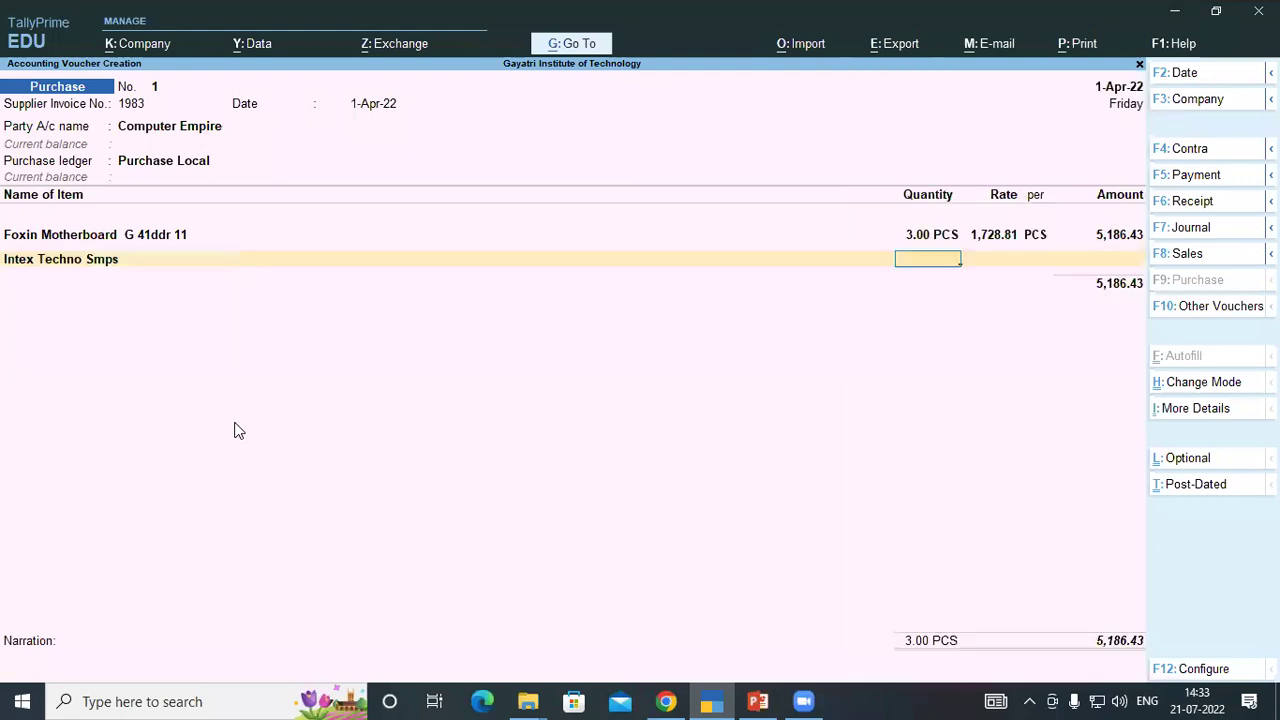
# Set the Intex Techno Smps quantity to 3 and its rate to 419 per PCS, accepting the calculated amount
pyautogui.hotkey('alt', 'Tab')
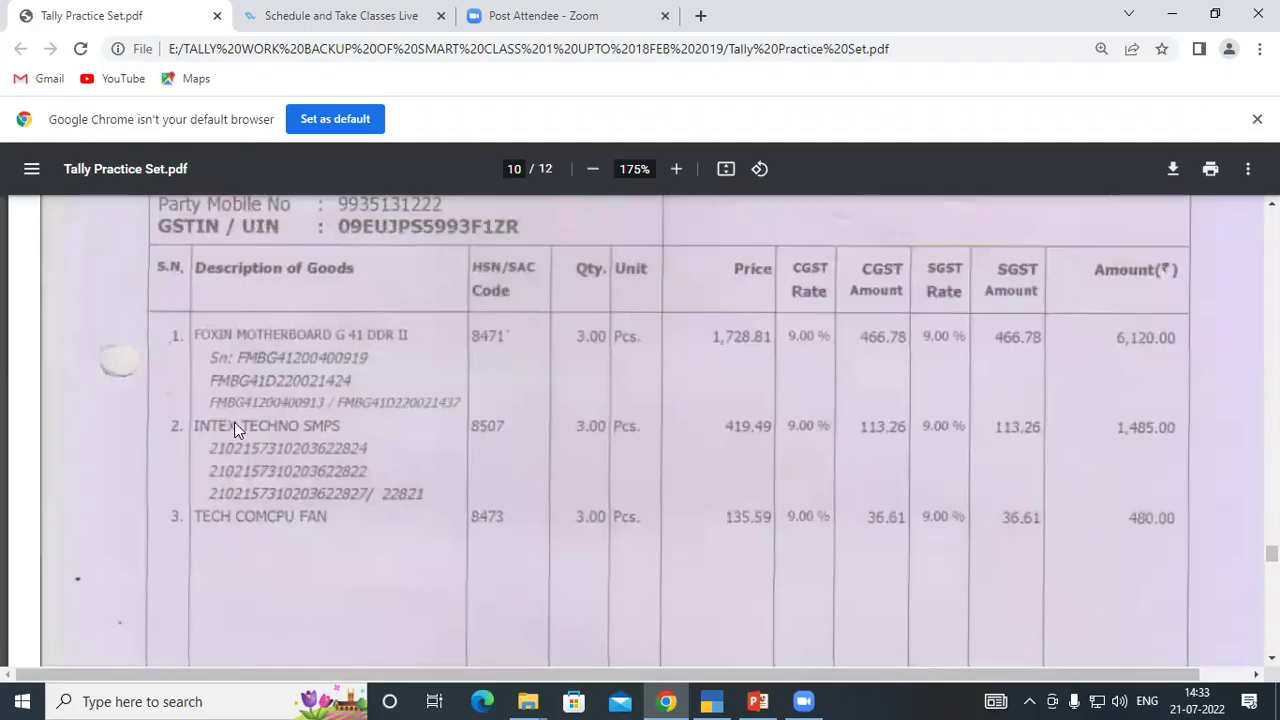
pyautogui.hotkey('alt', 'Tab')
pyautogui.write('3')
pyautogui.press('Return')
pyautogui.hotkey('alt', 'Tab')
pyautogui.hotkey('alt', 'Tab')
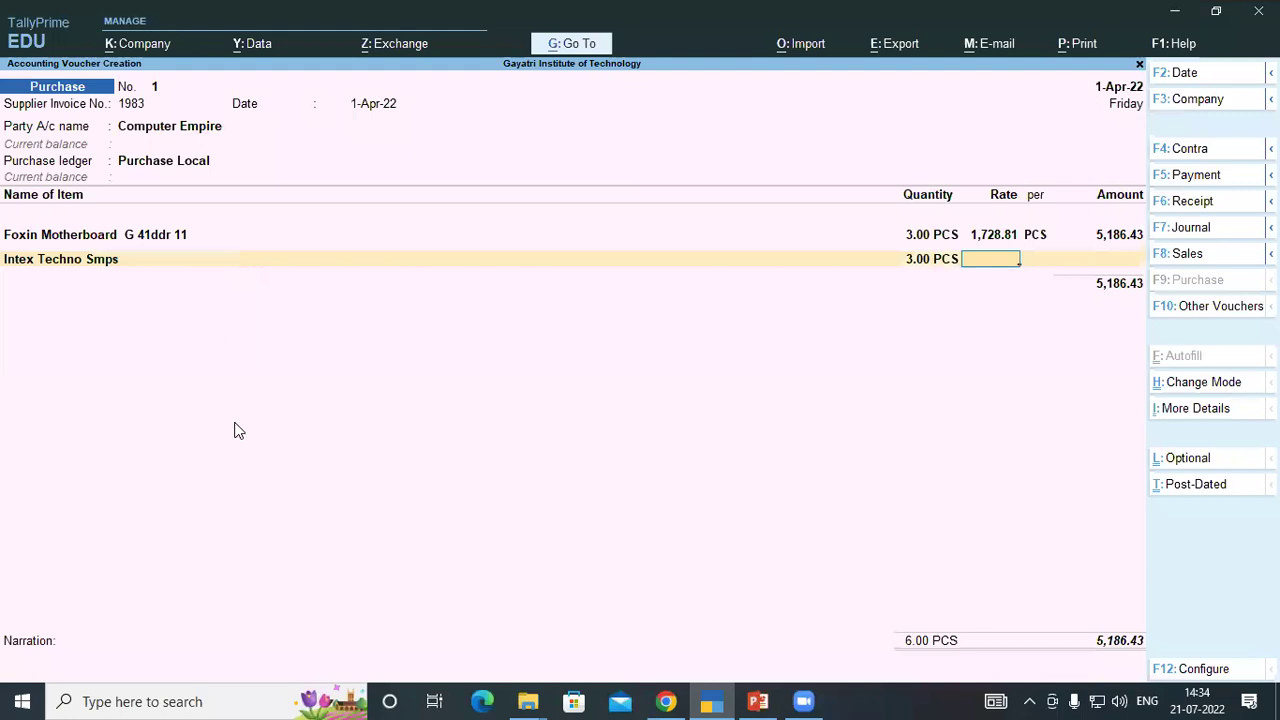
pyautogui.write('419')
pyautogui.press('Return')
pyautogui.press('Return')
pyautogui.press('Return')
# Check the invoice's third goods line and add Tech Com Cpu Fan as the voucher's third item
pyautogui.hotkey('alt', 'Tab')
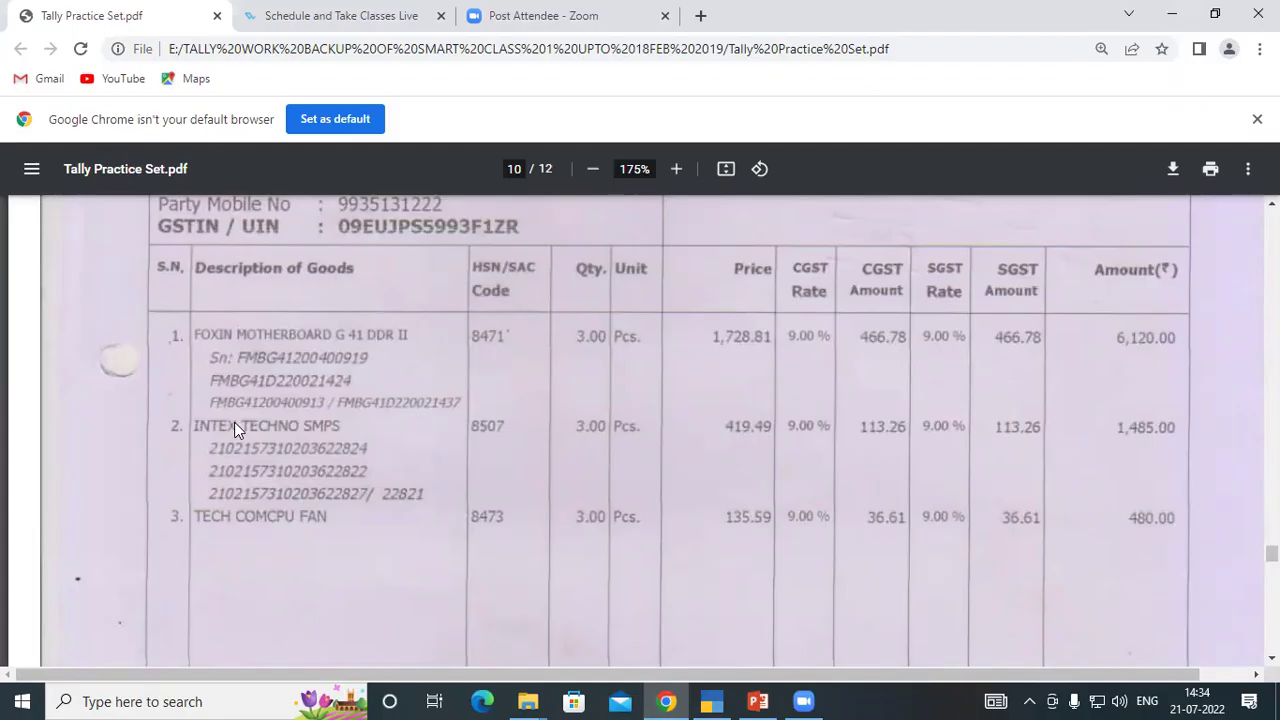
pyautogui.hotkey('alt', 'Tab')
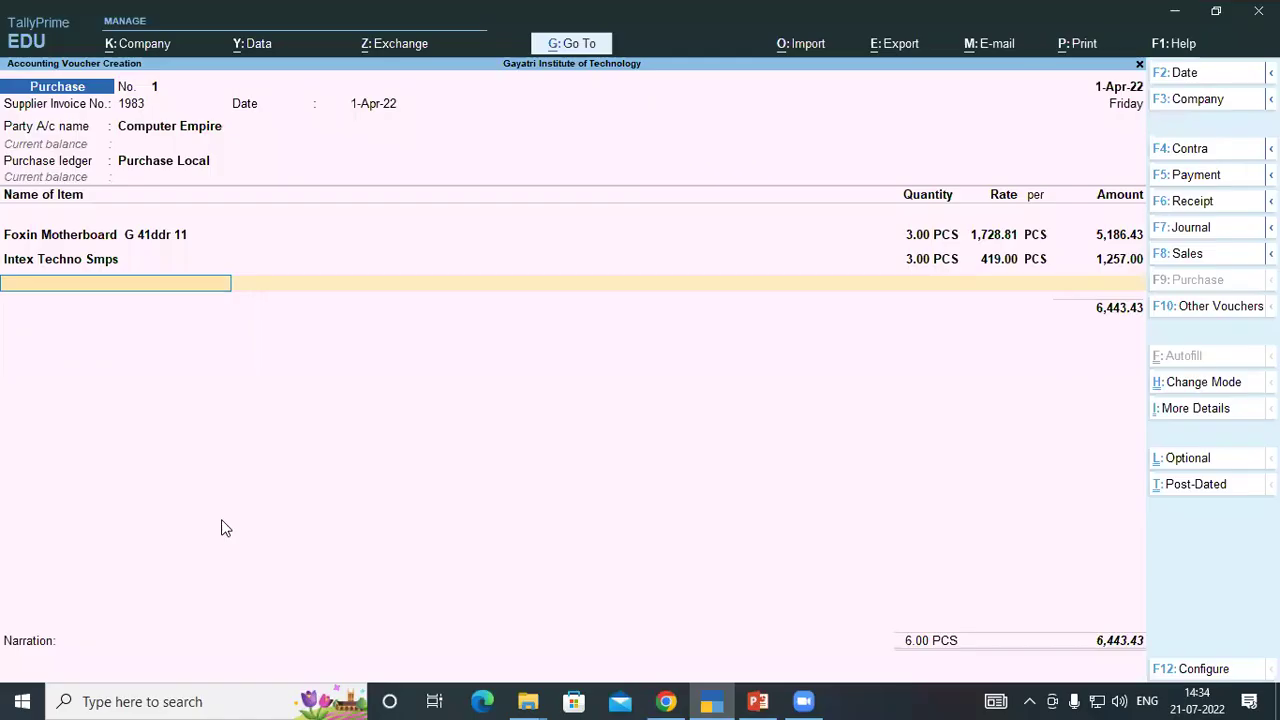
pyautogui.write('Tech Com Cpu Fan')
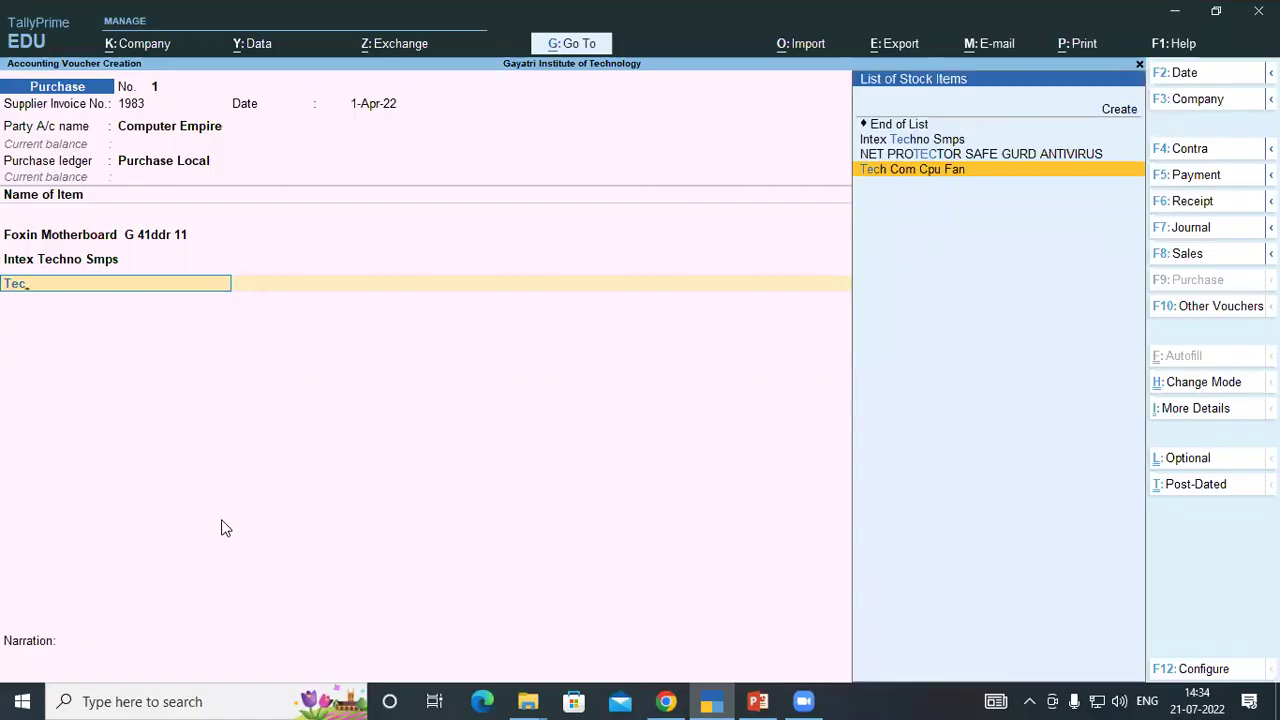
pyautogui.press('Return')
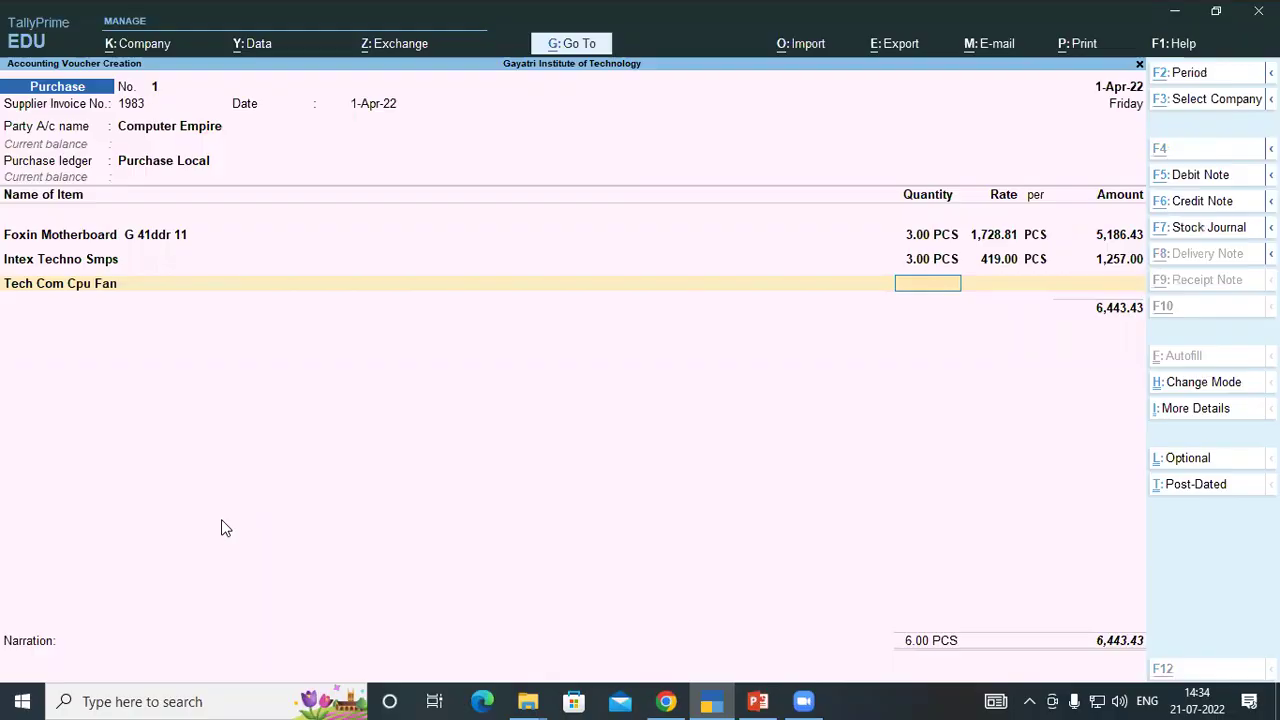
# Set the Tech Com Cpu Fan quantity to 3 and its rate to 135.59 per PCS, as given in the invoice
pyautogui.hotkey('alt', 'Tab')
pyautogui.hotkey('alt', 'Tab')
pyautogui.write('3')
pyautogui.press('Return')
pyautogui.hotkey('alt', 'Tab')
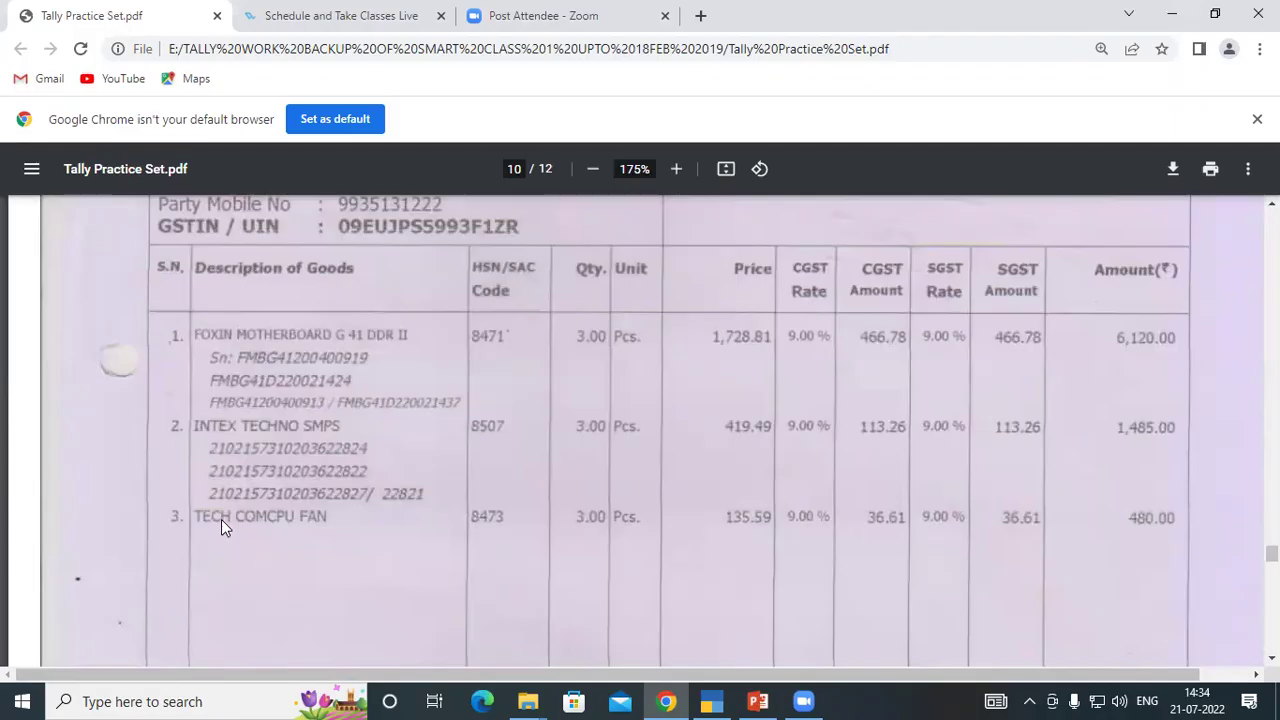
pyautogui.hotkey('alt', 'Tab')
pyautogui.write('135.59')
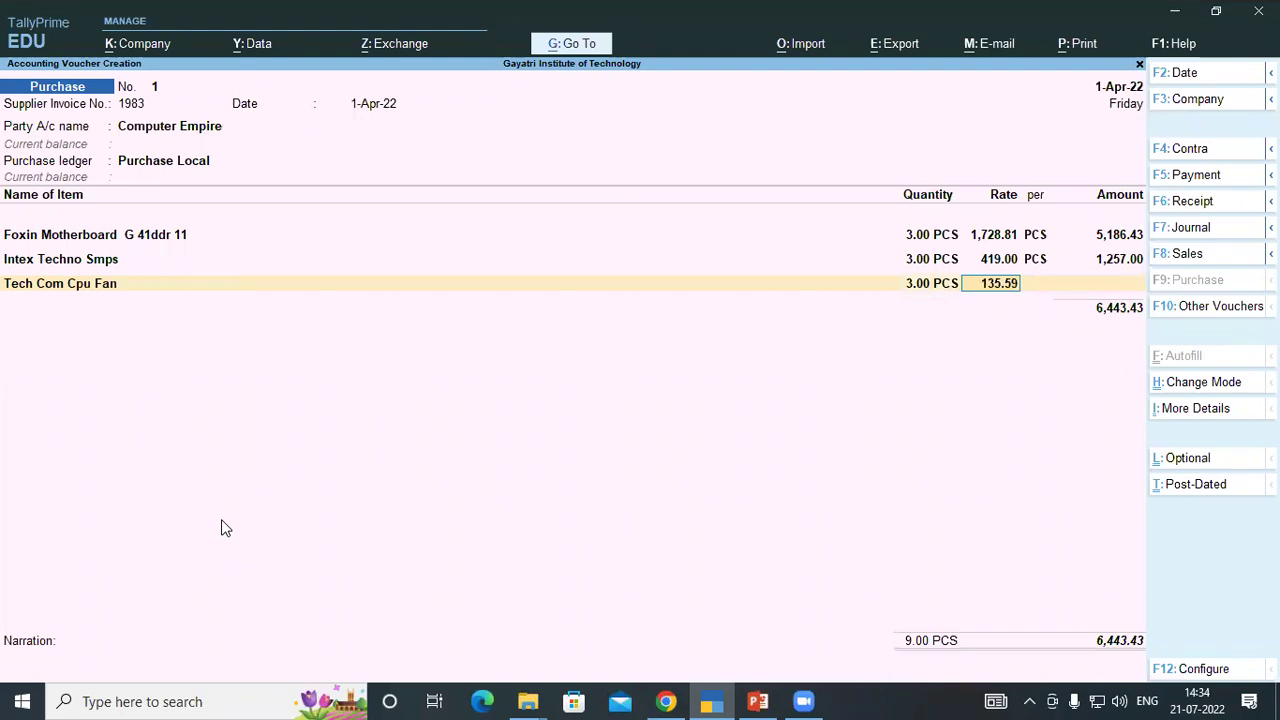
pyautogui.press('Return')
pyautogui.press('Return')
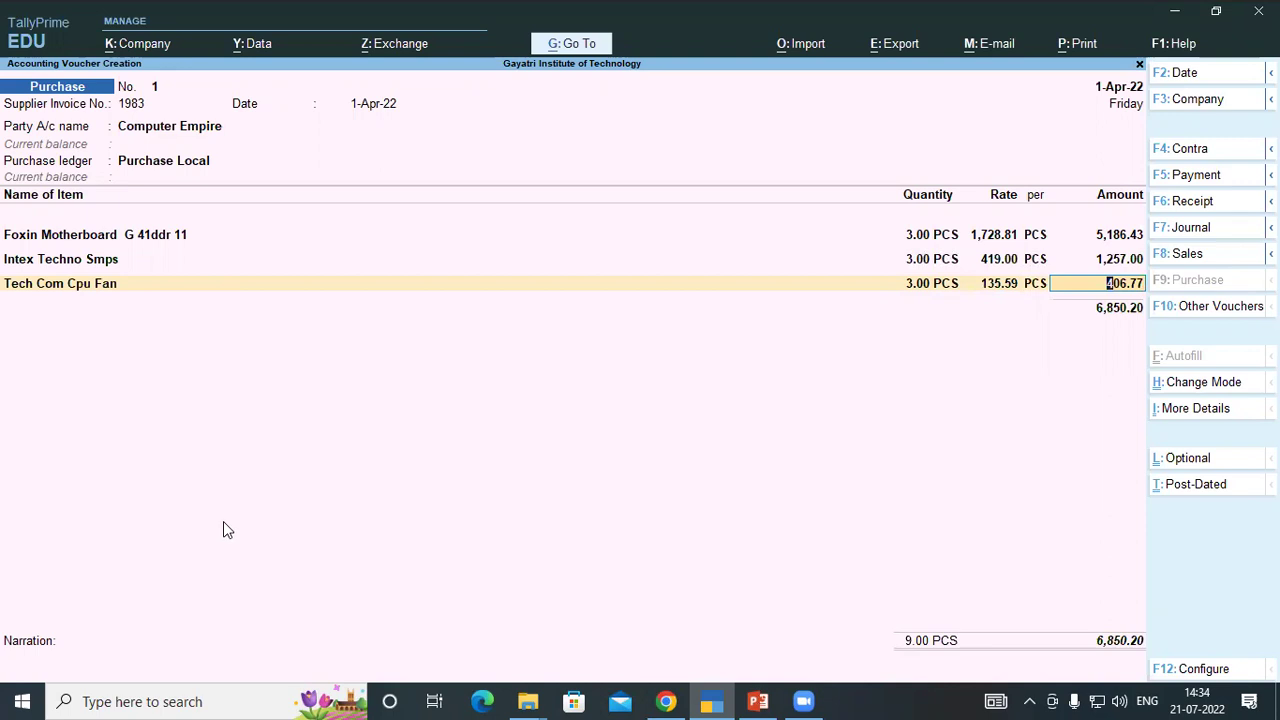
# Correct the Intex Techno Smps rate to 419.49 from the invoice and finish the voucher's item list
pyautogui.click(1004, 263)
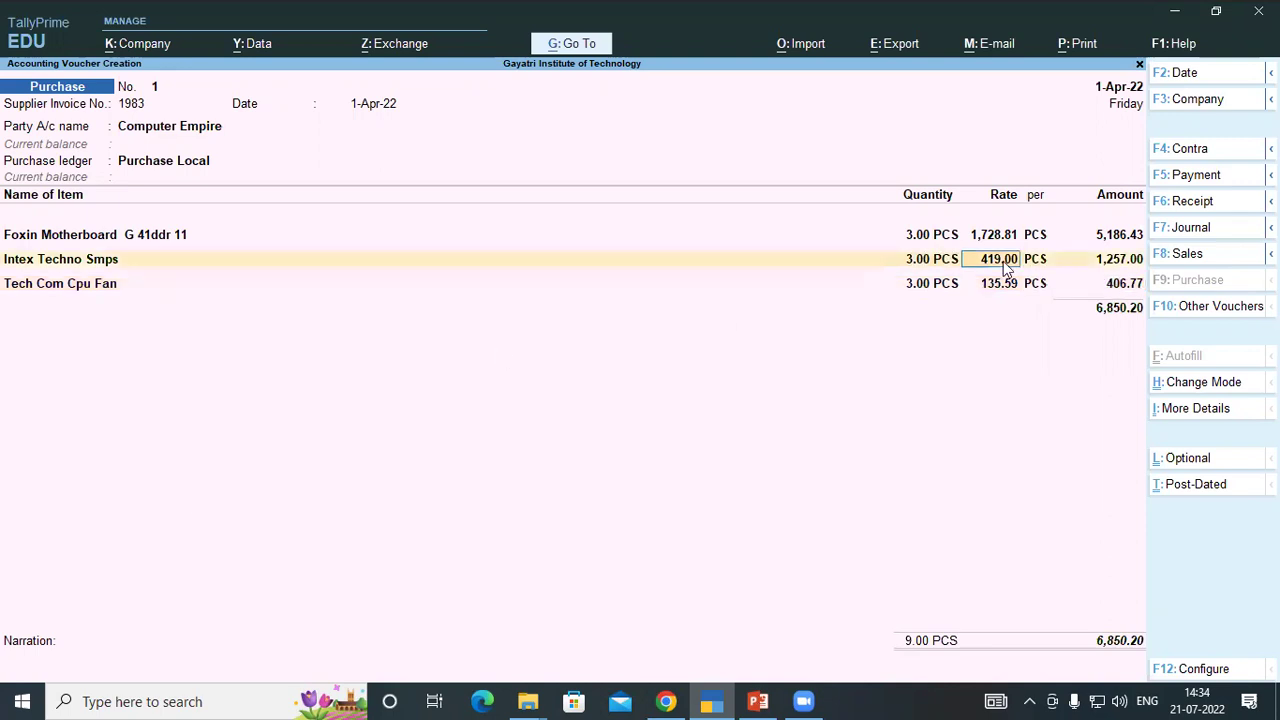
pyautogui.hotkey('alt', 'Tab')
pyautogui.hotkey('alt', 'Tab')
pyautogui.write('419.49')
pyautogui.press('Return')
pyautogui.press('Return')
pyautogui.press('Return')
pyautogui.press('Return')
pyautogui.press('Return')
pyautogui.press('Return')
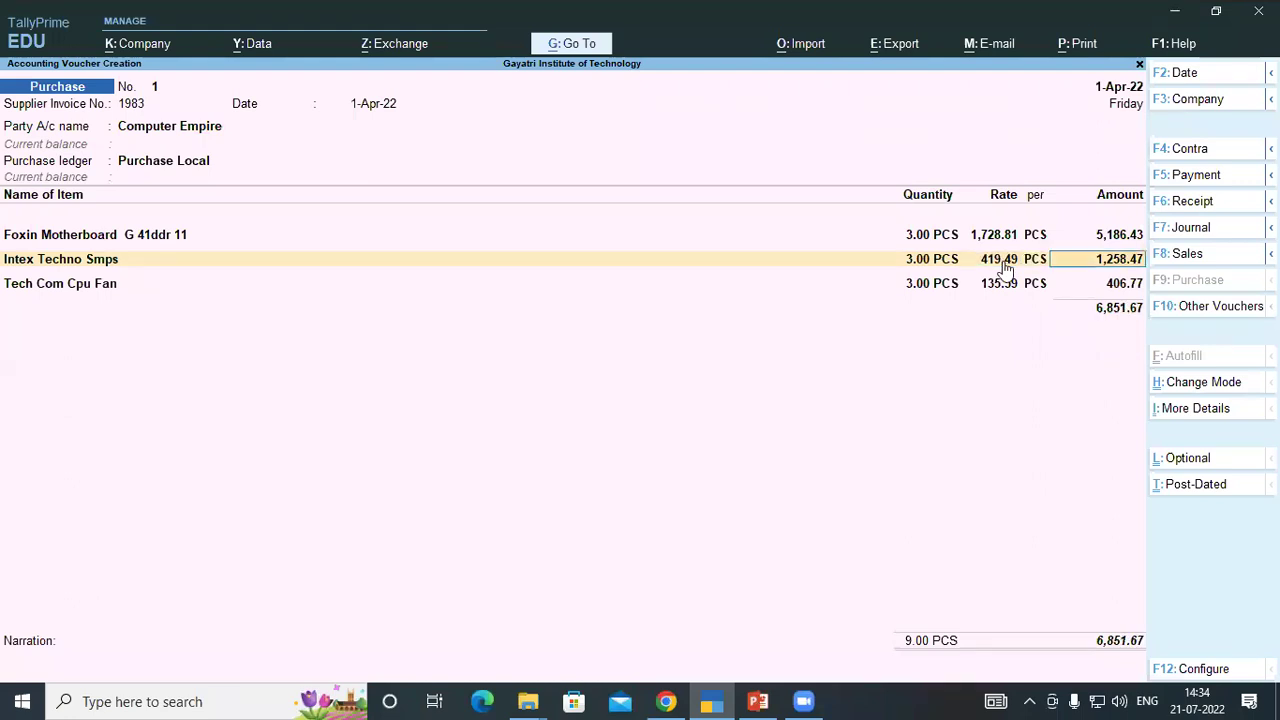
pyautogui.press('Return')
pyautogui.press('Return')
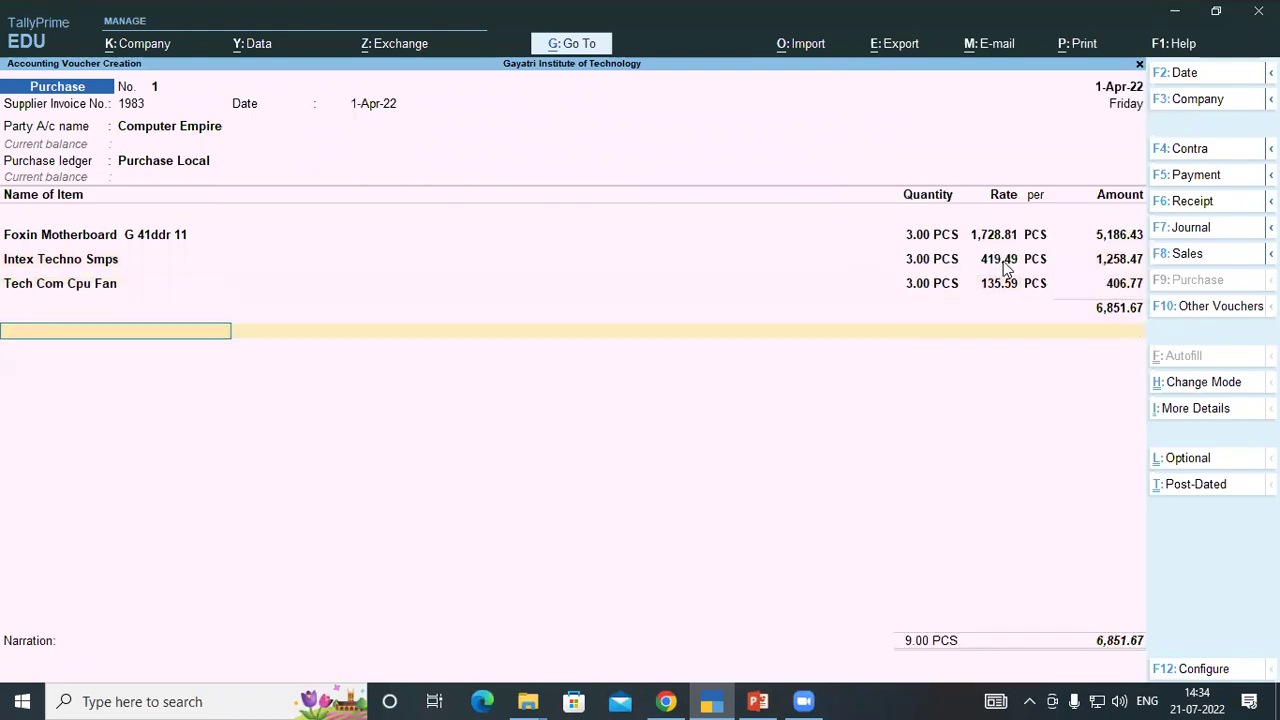
# Add the Cgst and Sgst tax ledgers below the items with their automatically calculated amounts
pyautogui.write('cg')
pyautogui.press('Return')
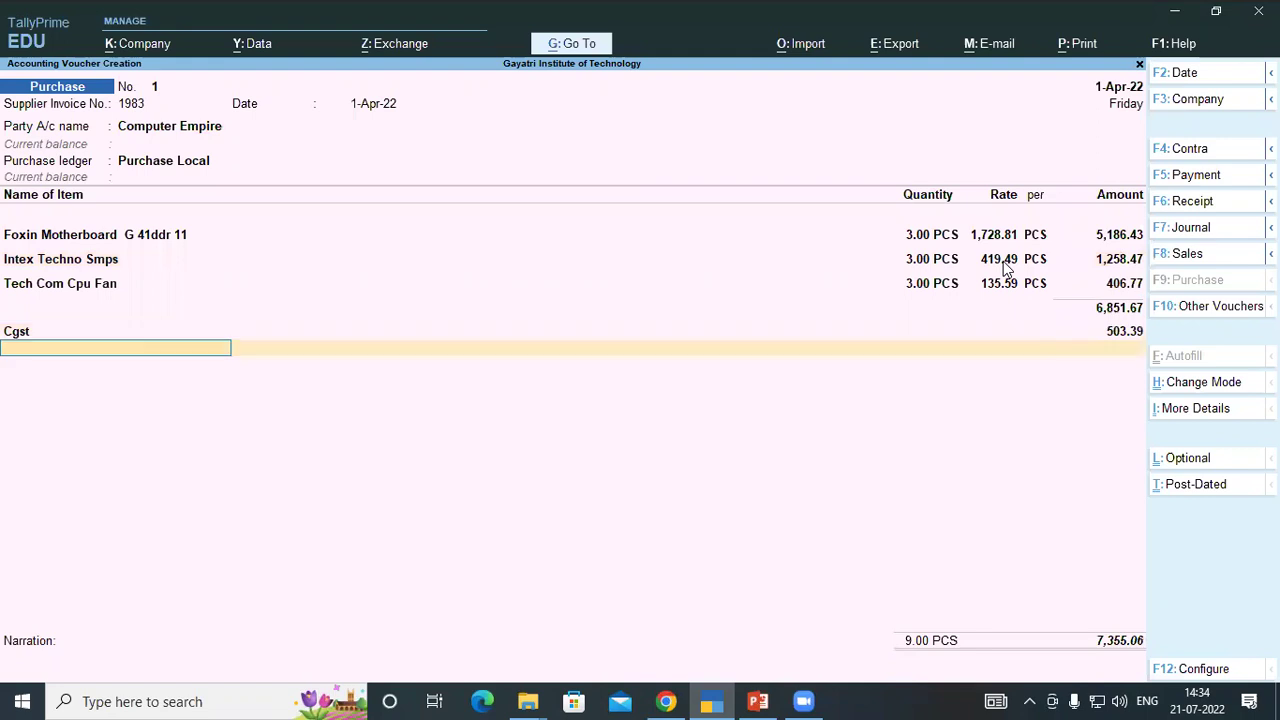
pyautogui.write('sg')
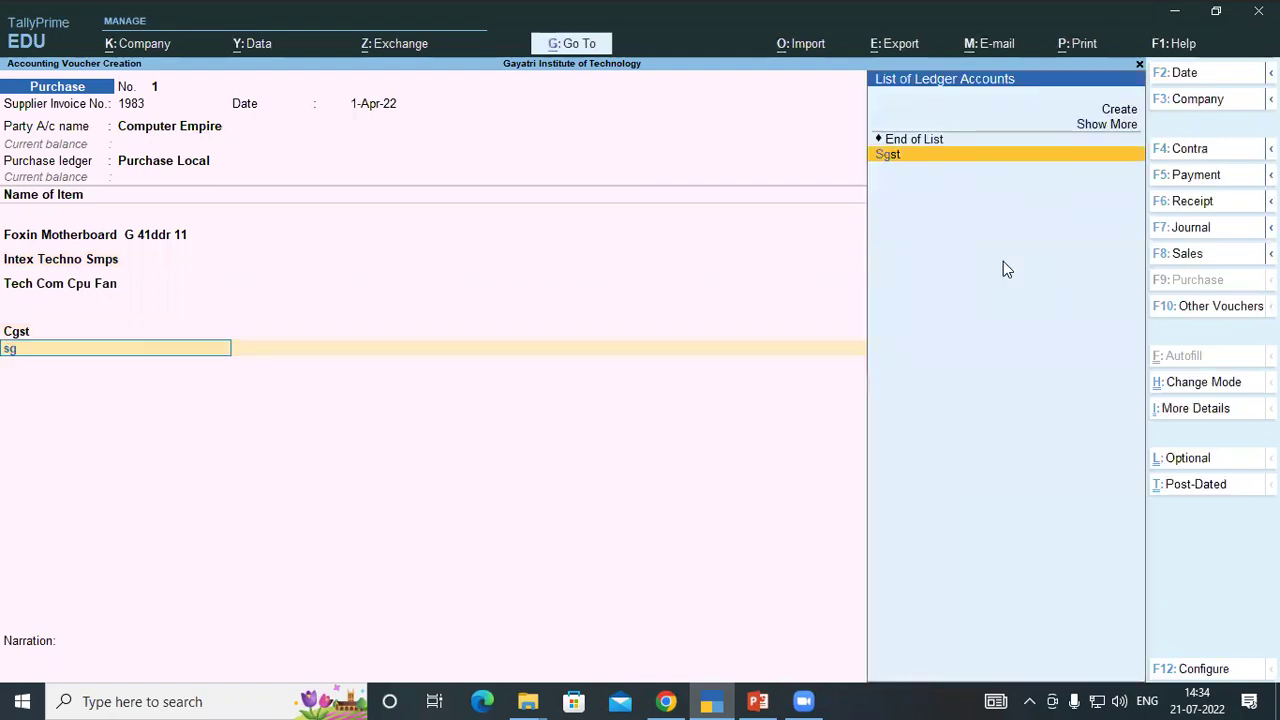
pyautogui.press('Return')
pyautogui.press('Return')
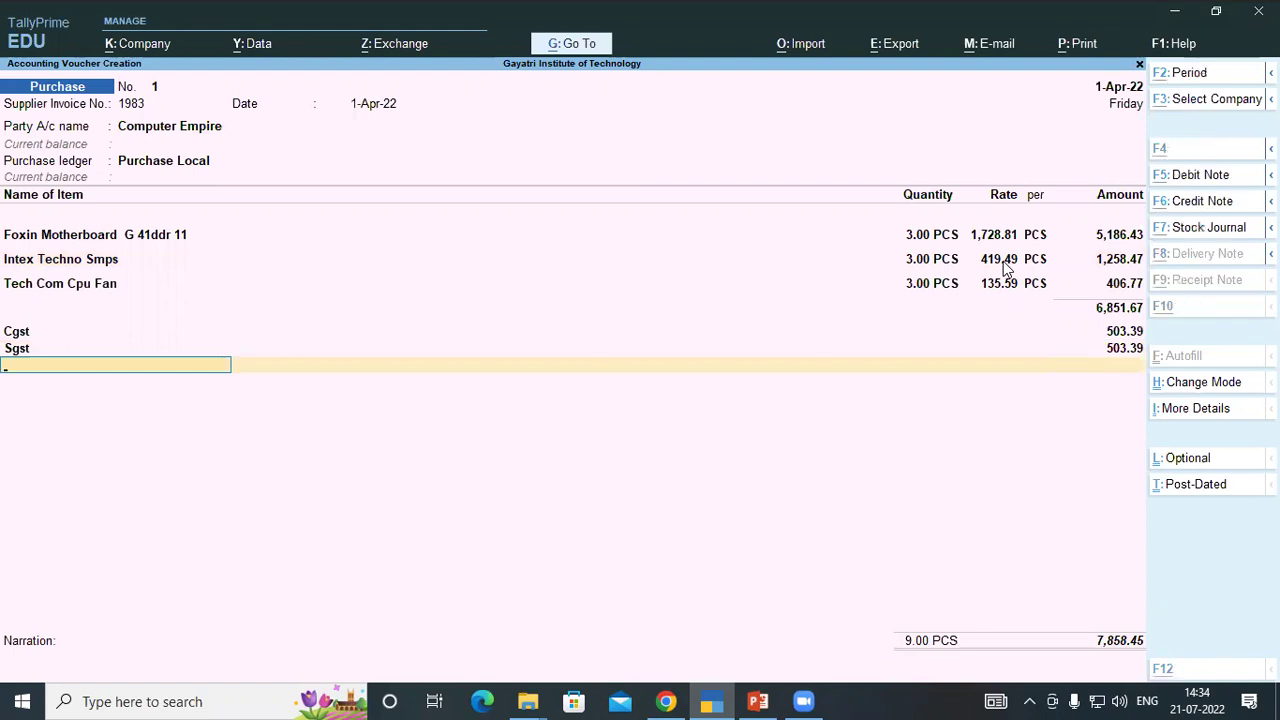
# Compare the voucher's total and tax amounts with the invoice's grand total, CGST and SGST figures
pyautogui.hotkey('alt', 'Tab')
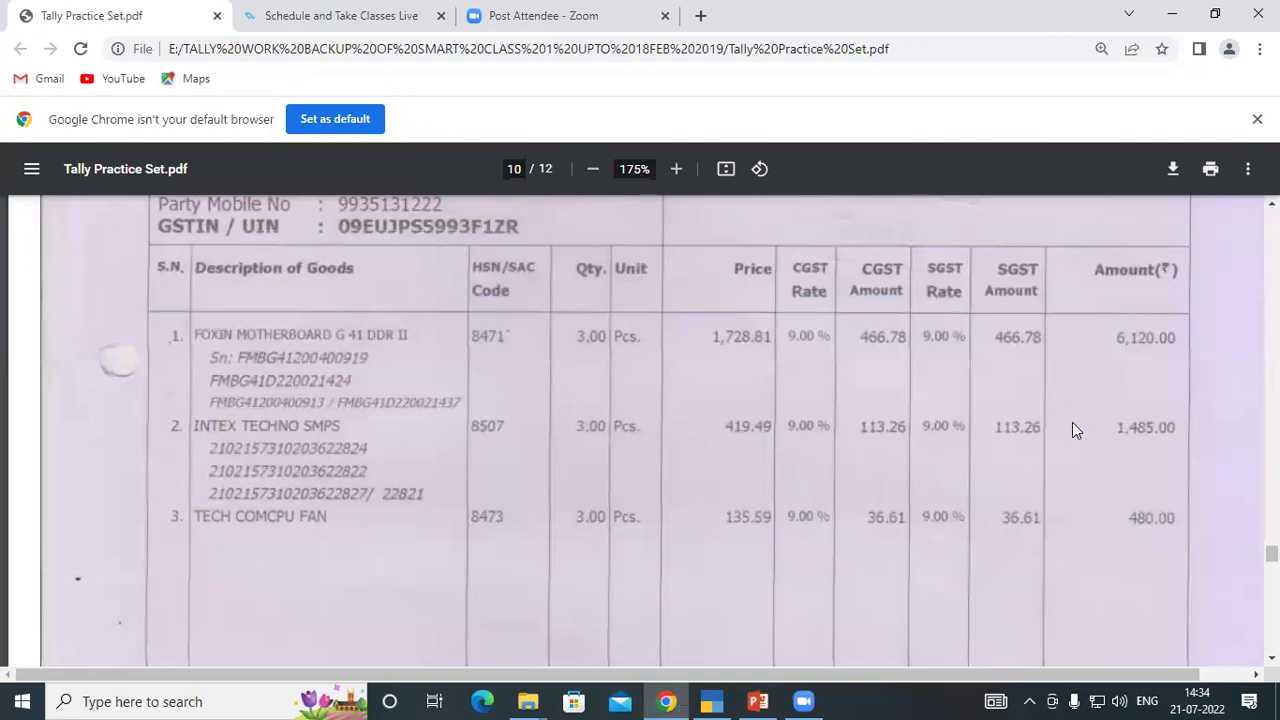
pyautogui.scroll(-3, 1072, 422)
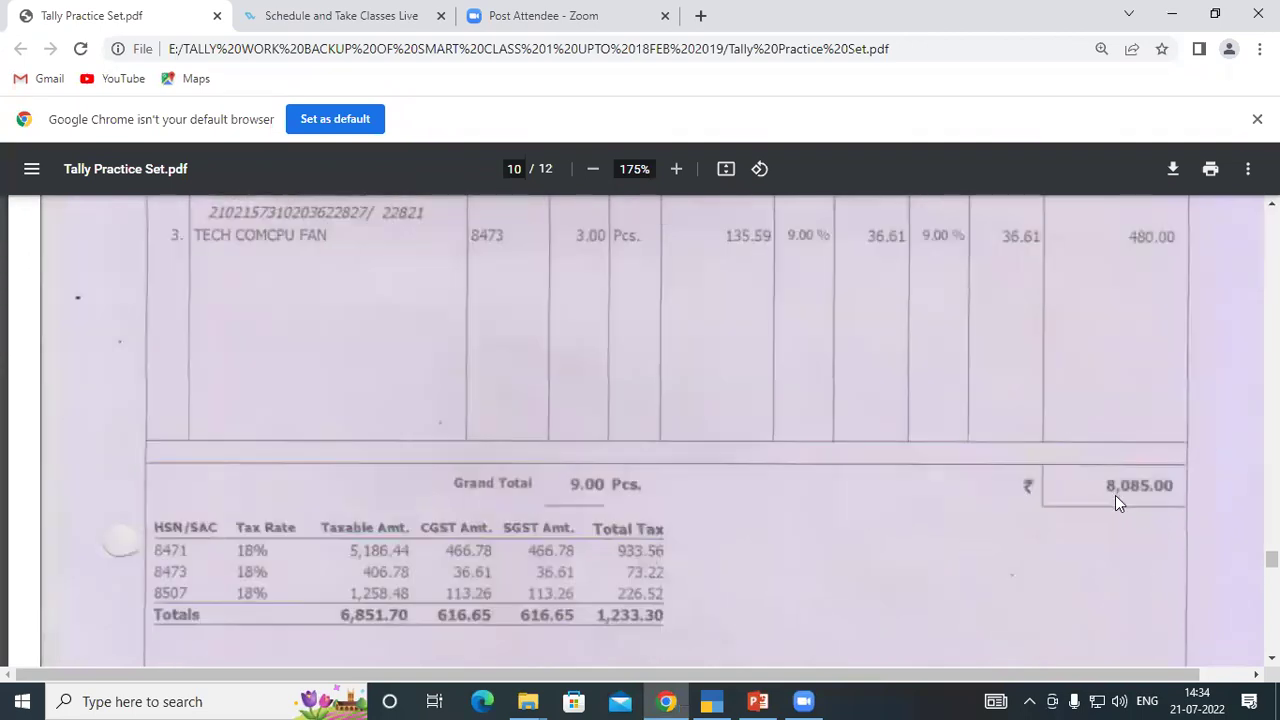
pyautogui.hotkey('alt', 'Tab')
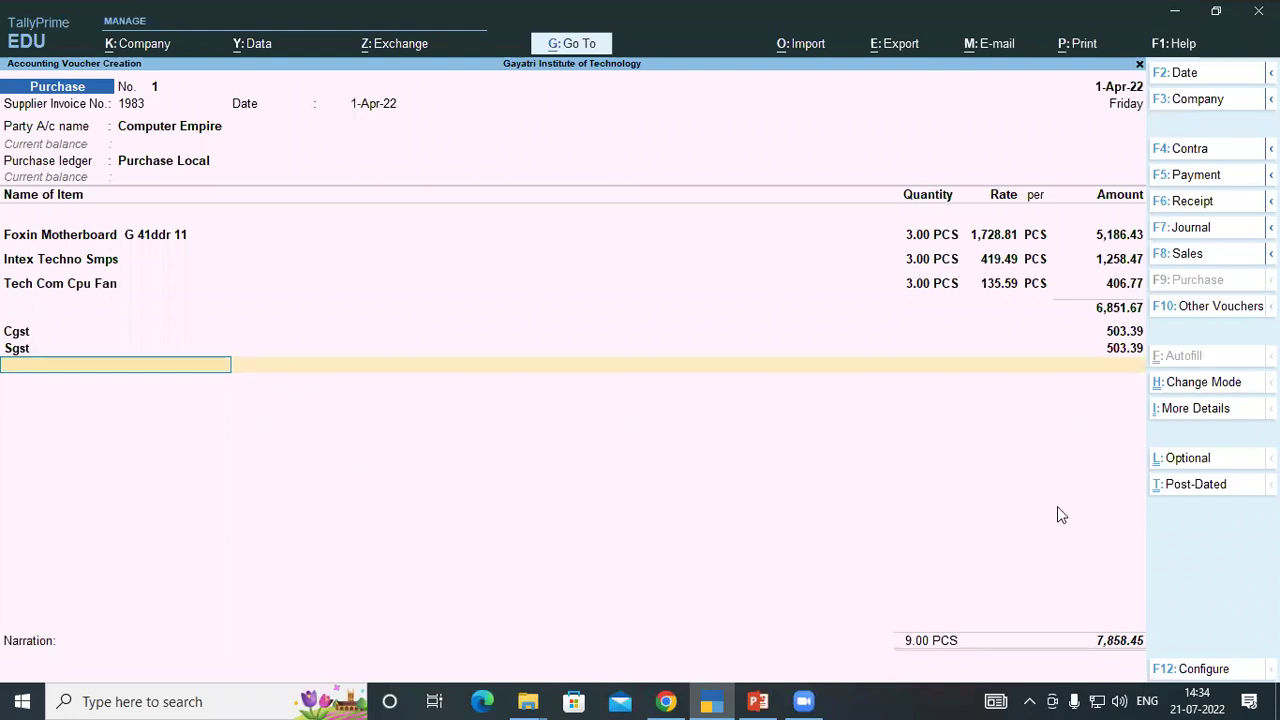
pyautogui.press('ctrl')
pyautogui.hotkey('alt', 'Tab')
pyautogui.scroll(2, 1014, 420)
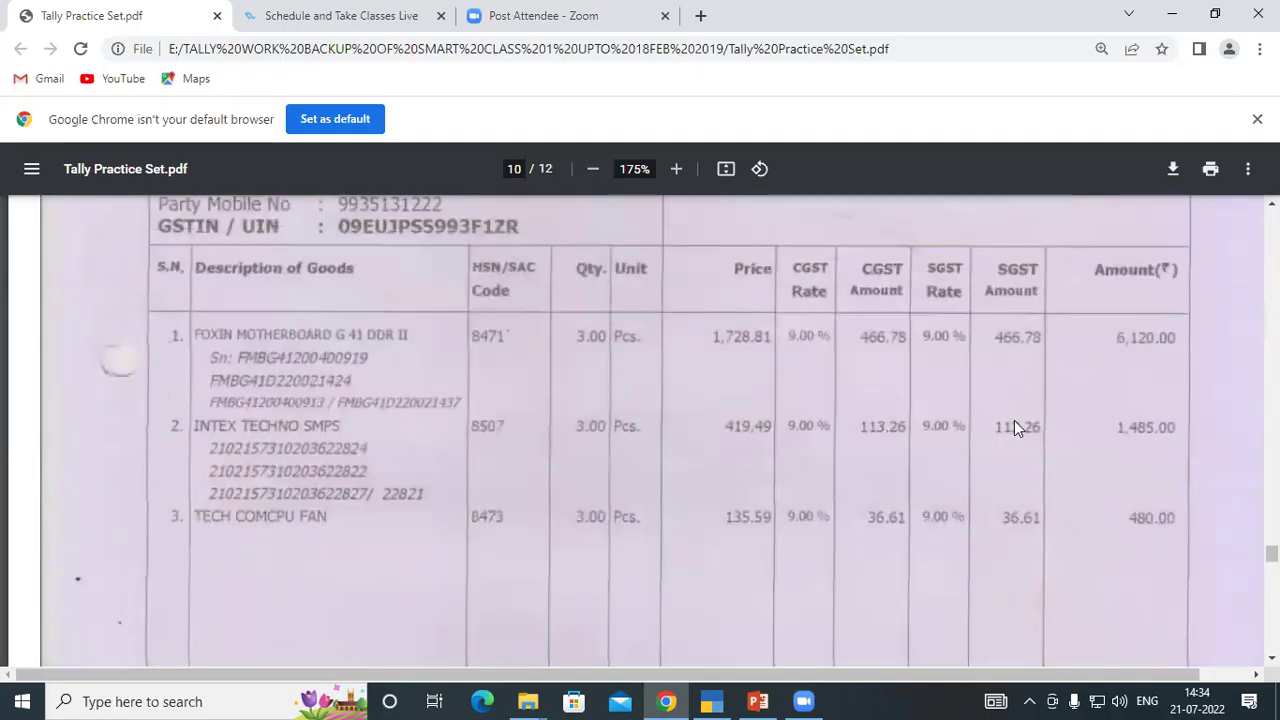
pyautogui.scroll(-2, 1119, 500)
pyautogui.scroll(-2, 1119, 516)
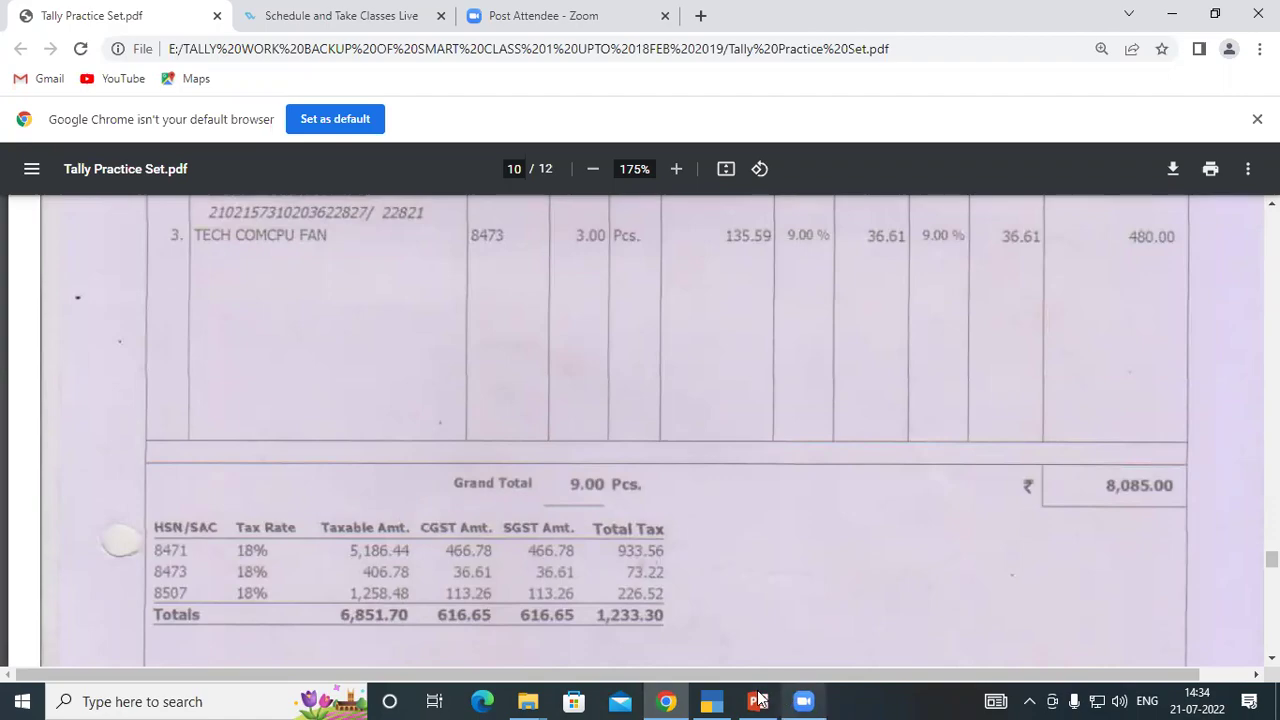
pyautogui.click(712, 701)
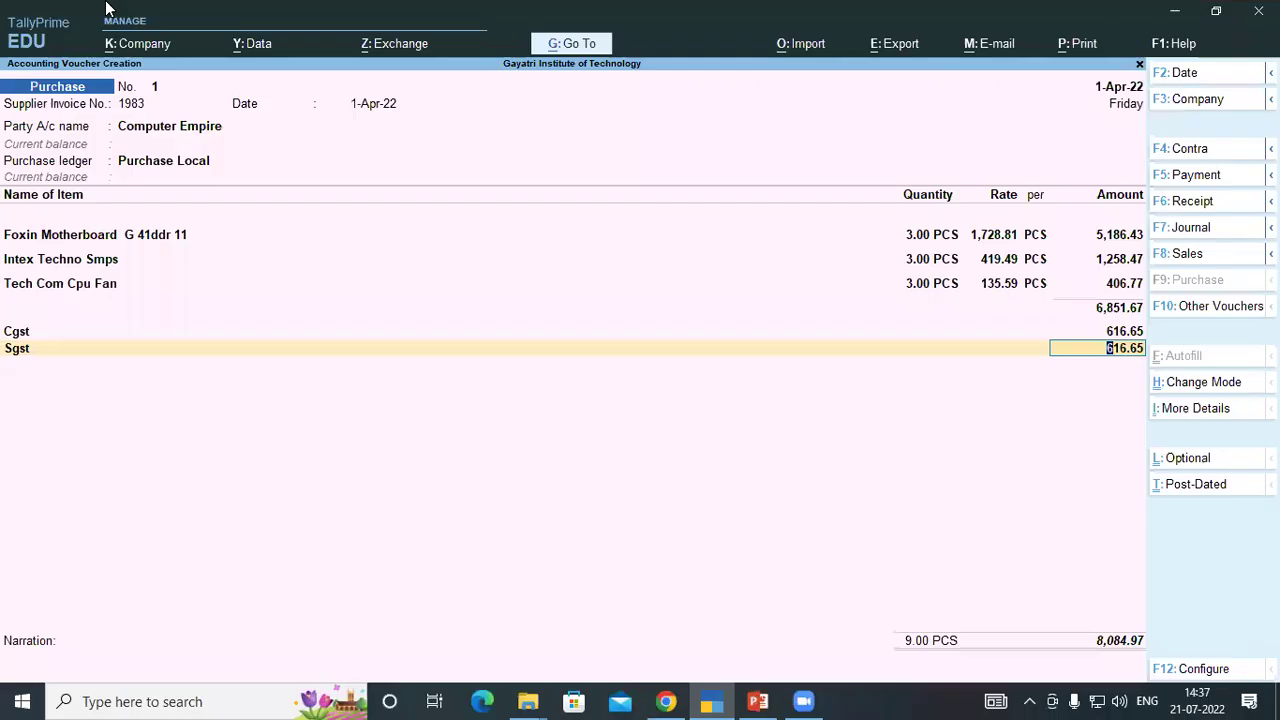
# Accept the Sgst amount and add the ROUND OFF ledger below it
pyautogui.click(1097, 350)
pyautogui.press('Return')
pyautogui.write('rou')
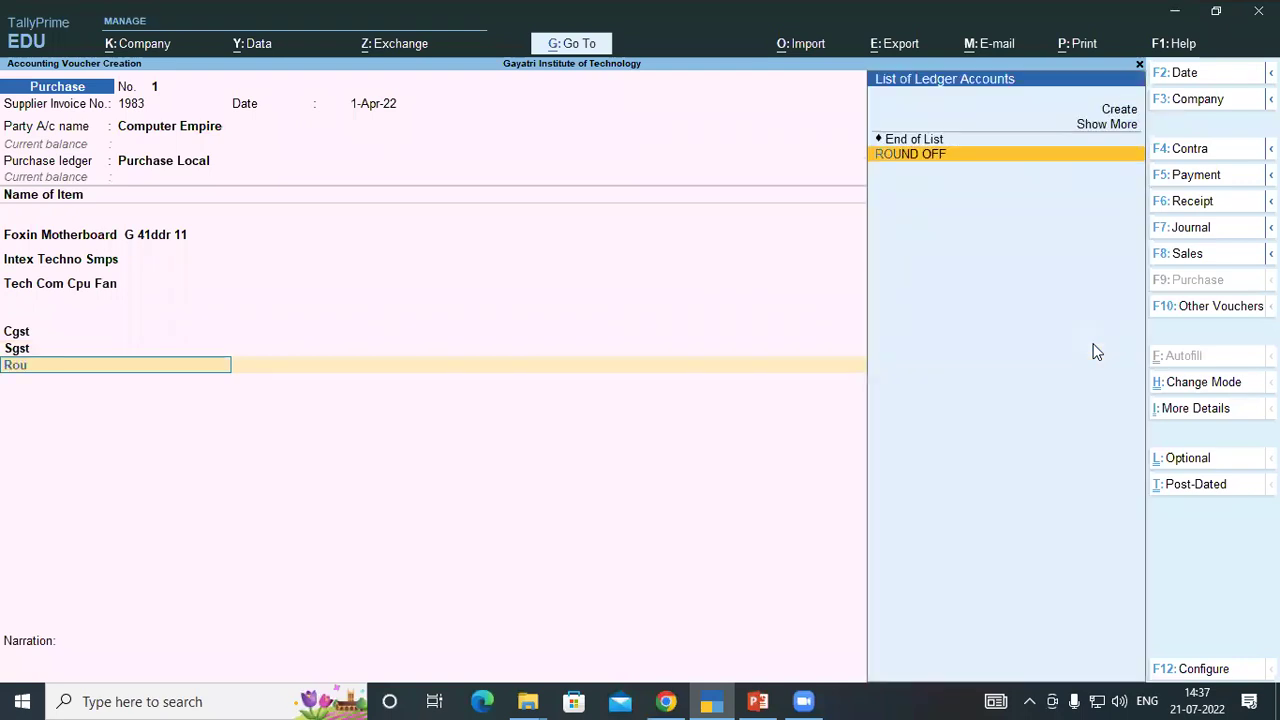
pyautogui.press('Return')
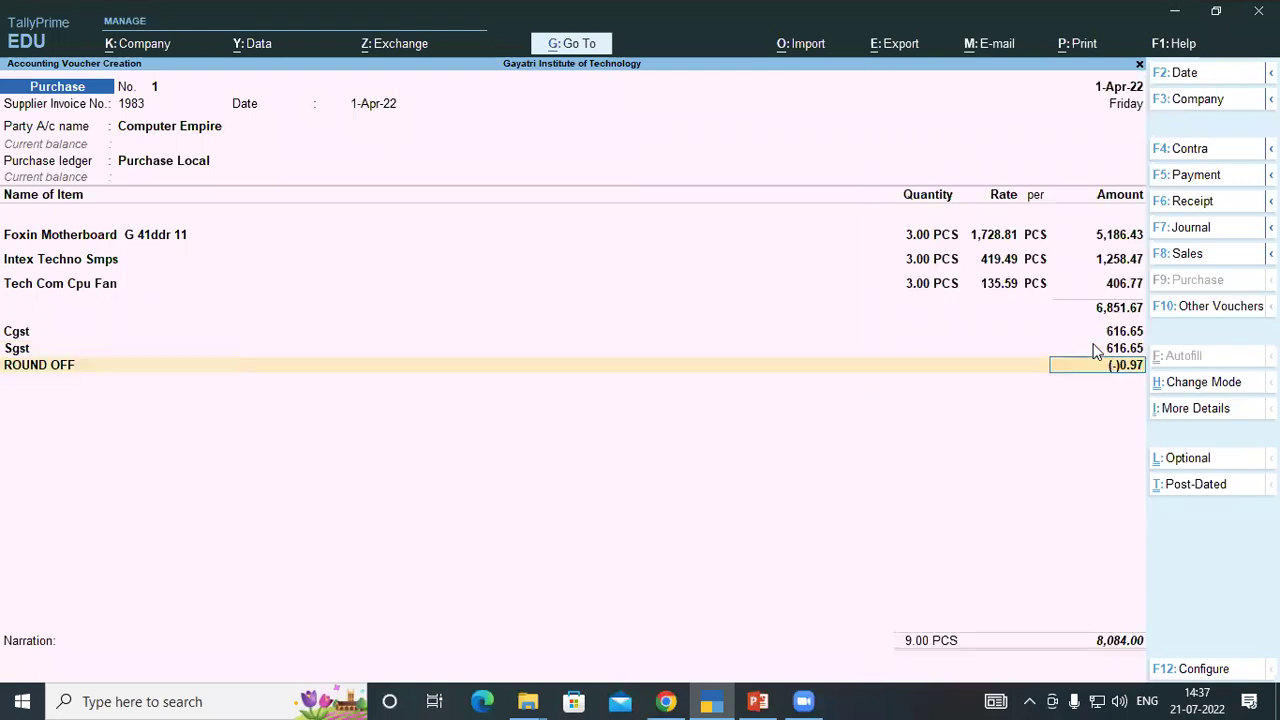
# Alter the ROUND OFF ledger from within the voucher to use Normal Rounding with rounding limit 1, and save it
pyautogui.press('BackSpace')
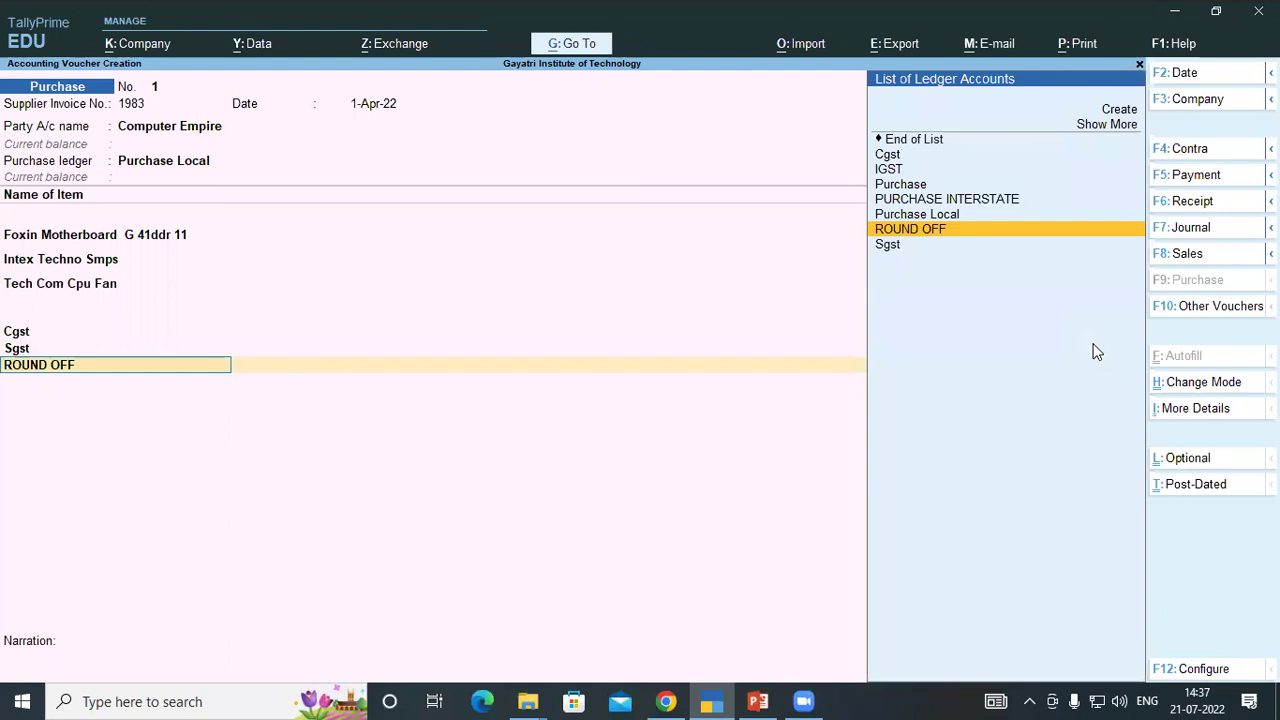
pyautogui.hotkey('ctrl', 'Return')
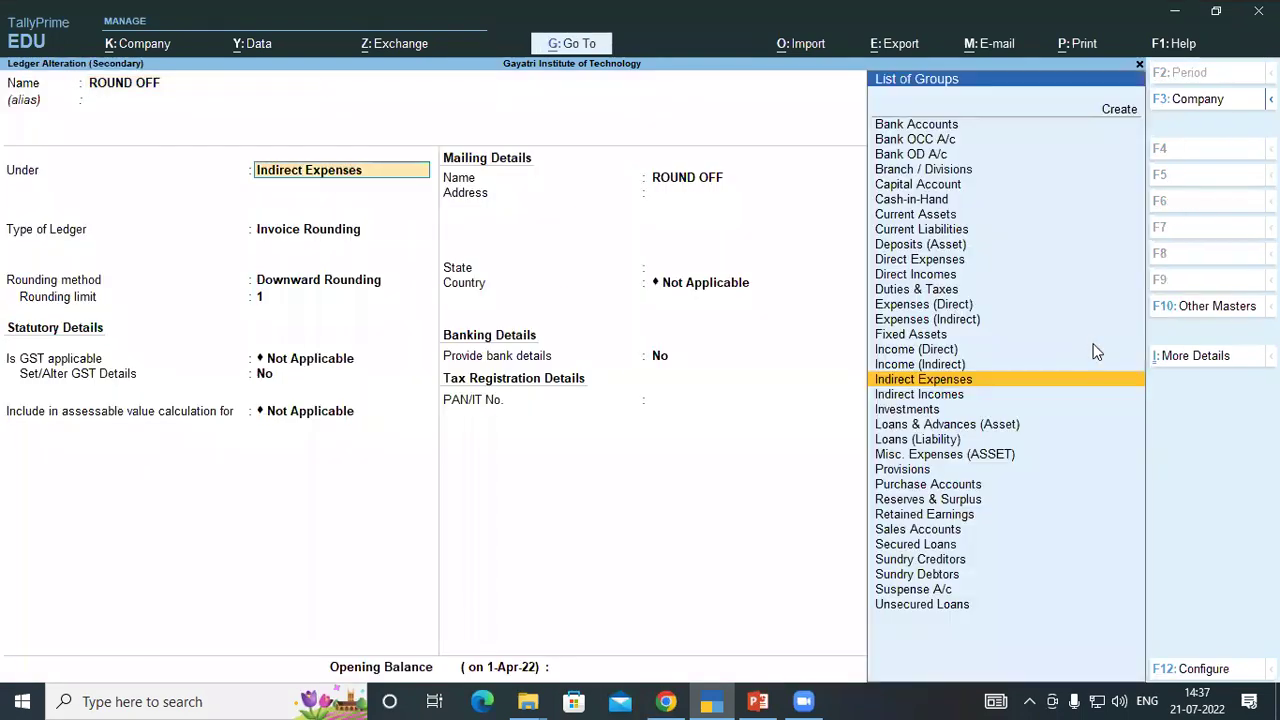
pyautogui.press('Return')
pyautogui.press('Return')
pyautogui.press('Down')
pyautogui.press('Return')
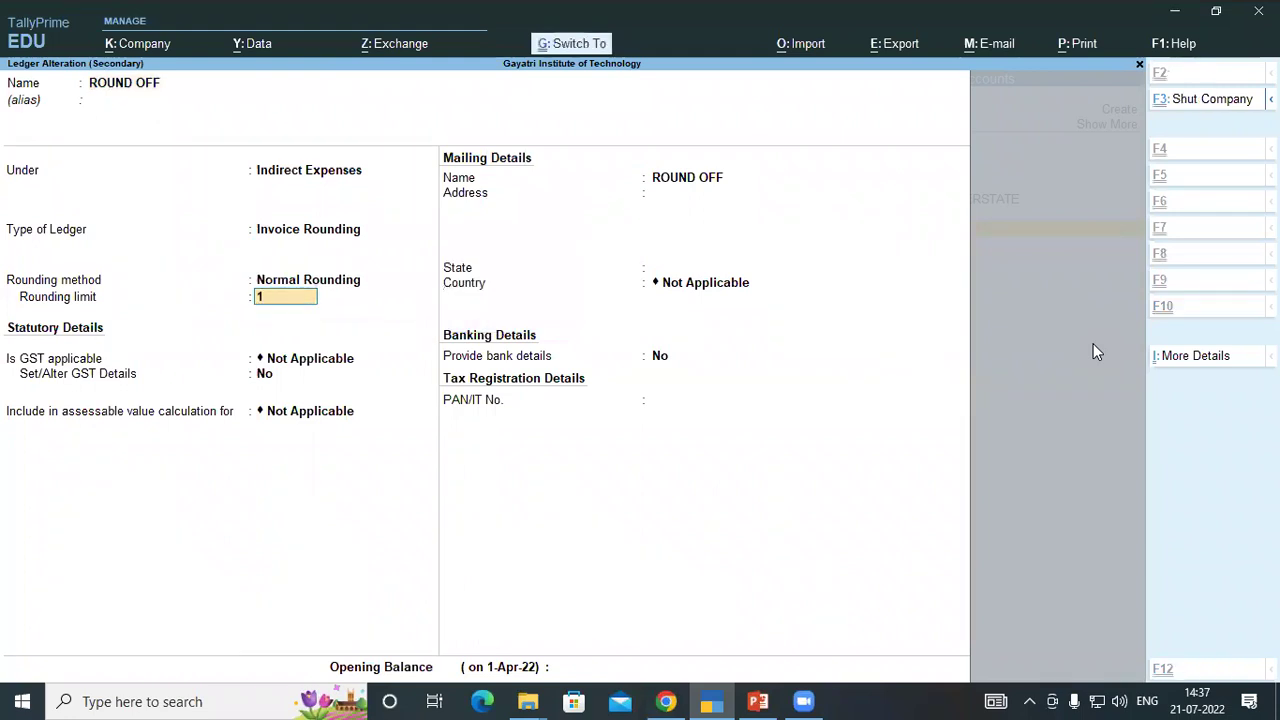
pyautogui.hotkey('ctrl', 'a')
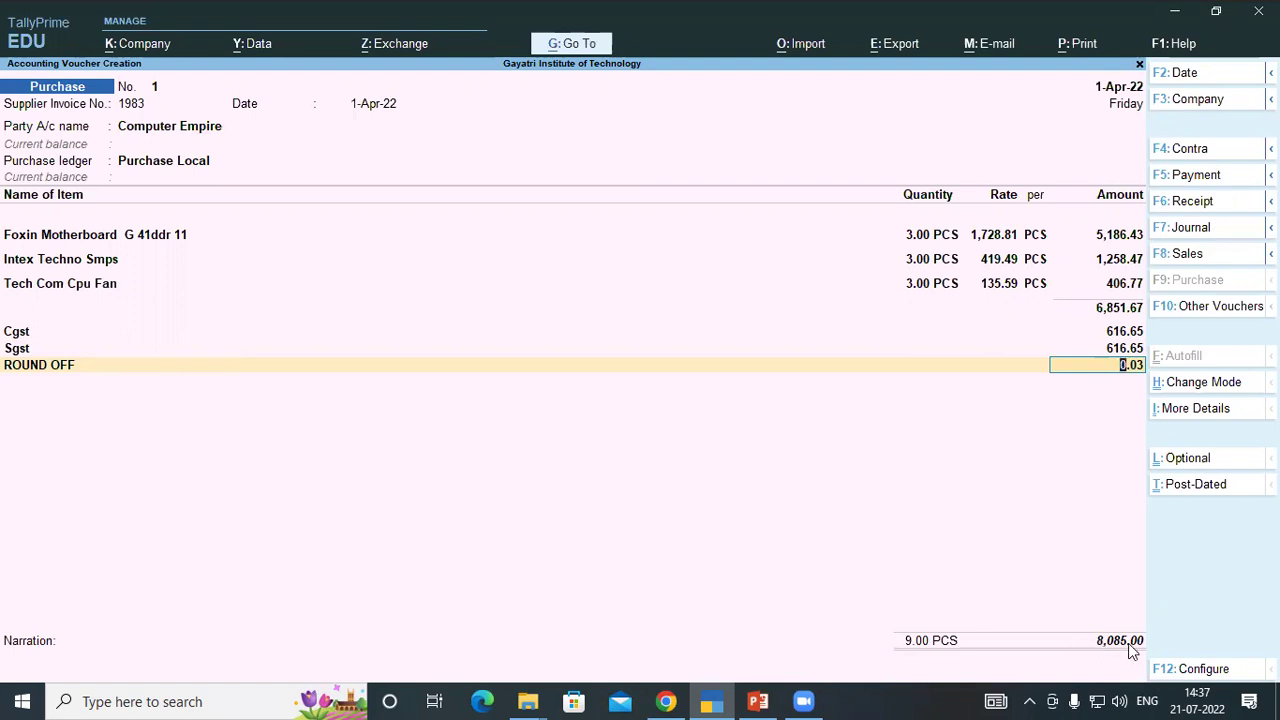
# Check the voucher total against the invoice's grand total and save the purchase voucher
pyautogui.click(665, 701)
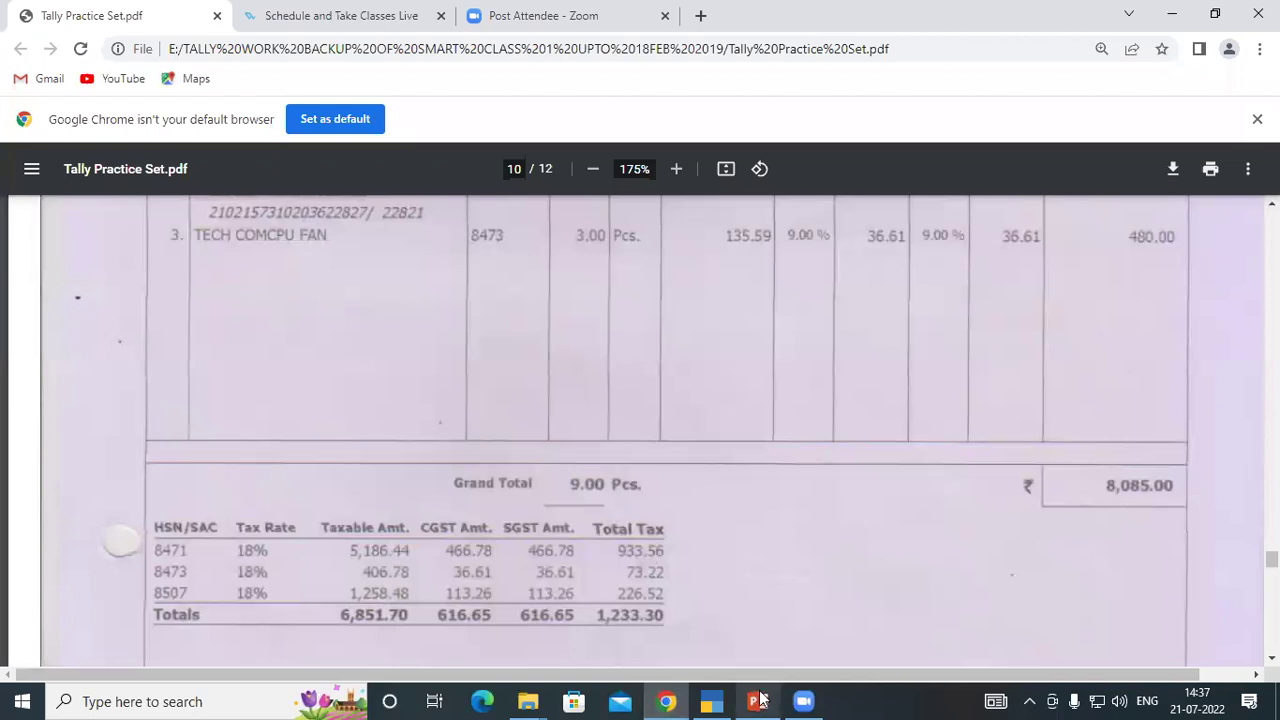
pyautogui.click(711, 701)
pyautogui.press('Up')
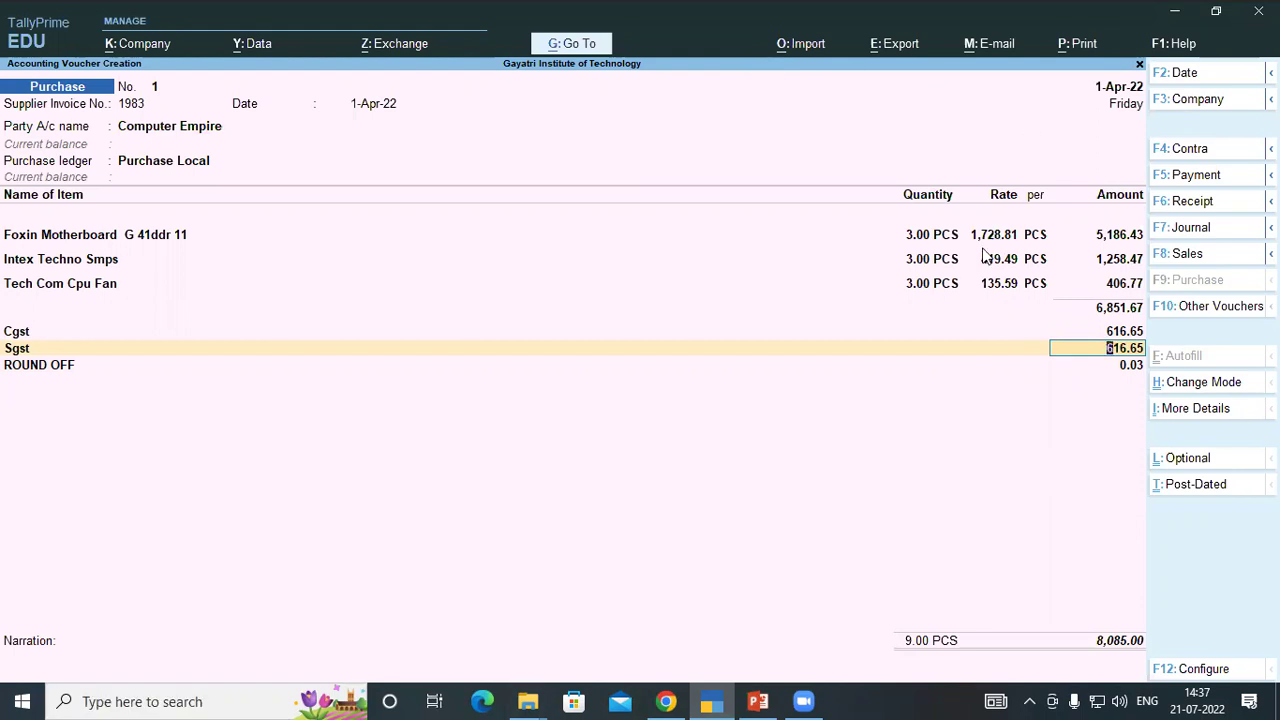
pyautogui.hotkey('ctrl', 'a')
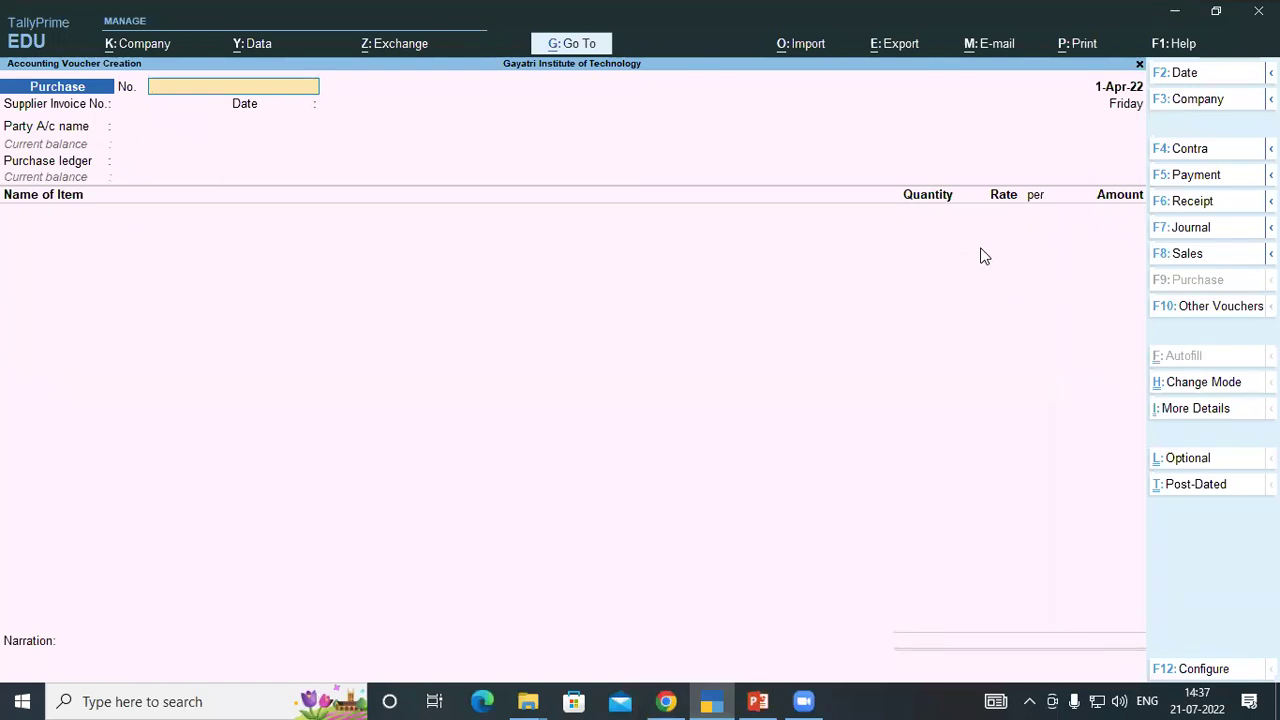
# Open the saved Computer Empire purchase voucher and show an enlarged print preview of its tax invoice
pyautogui.press('pageup')
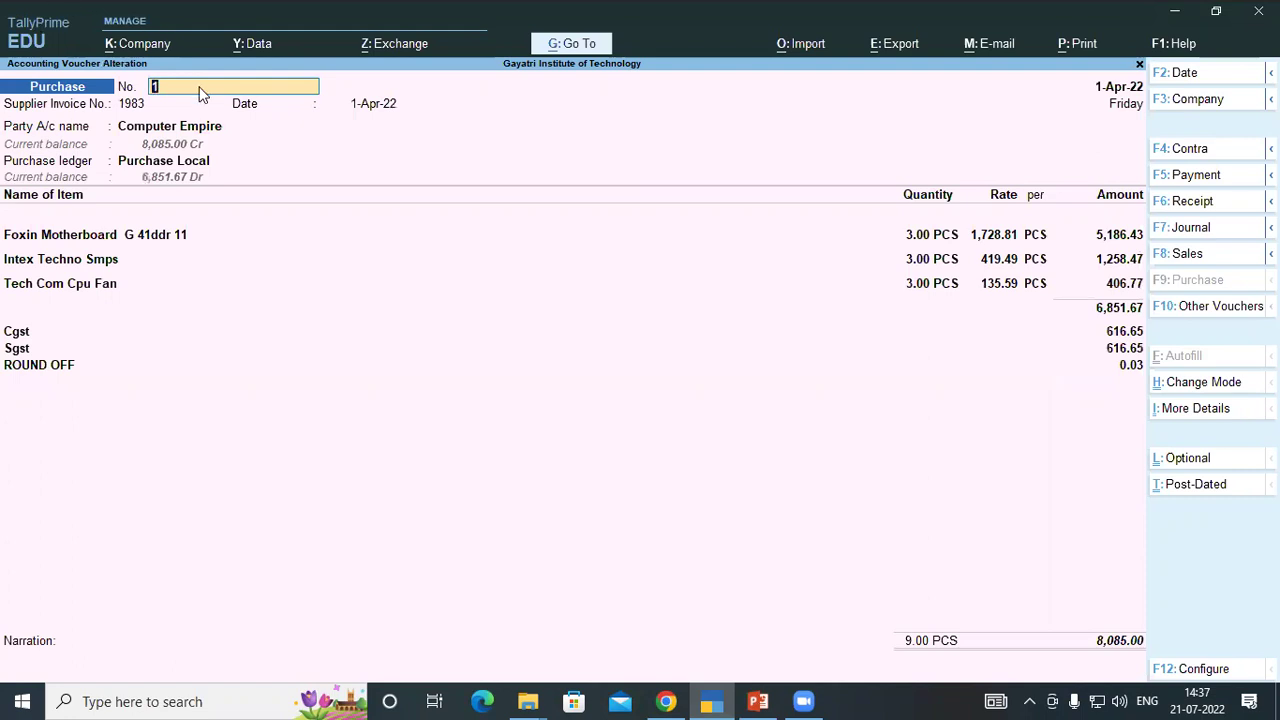
pyautogui.click(1072, 45)
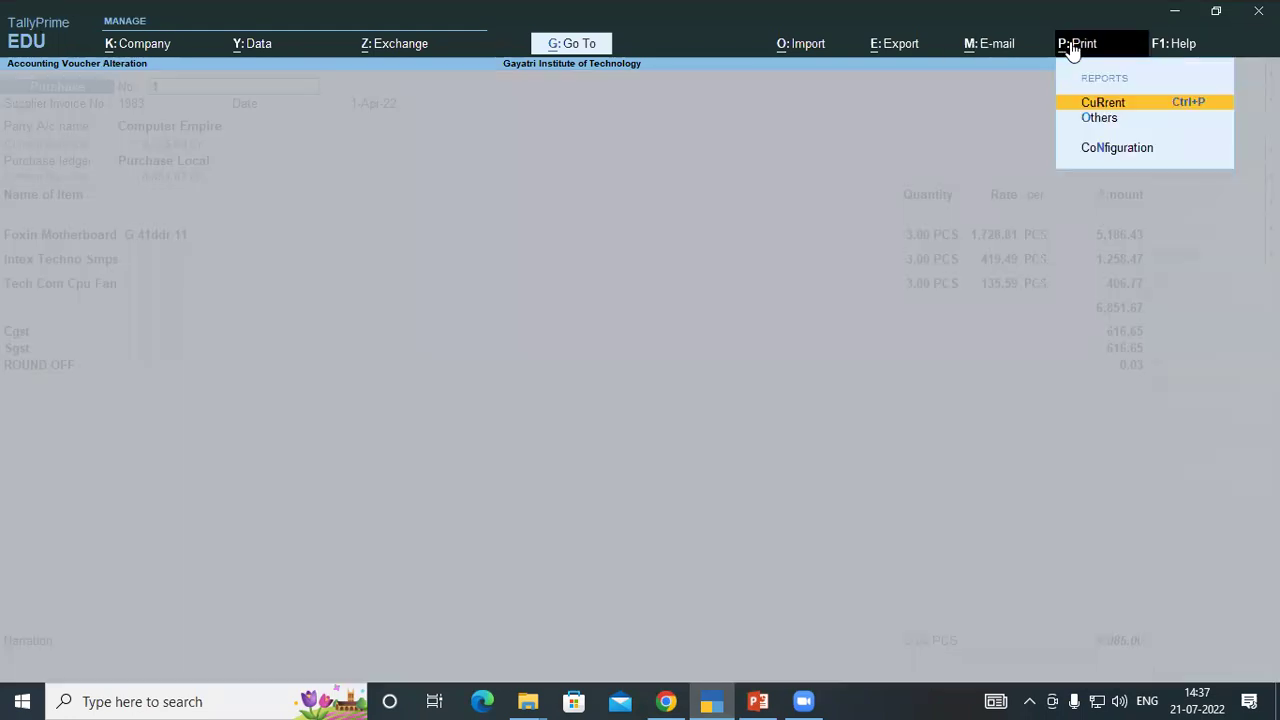
pyautogui.click(1096, 108)
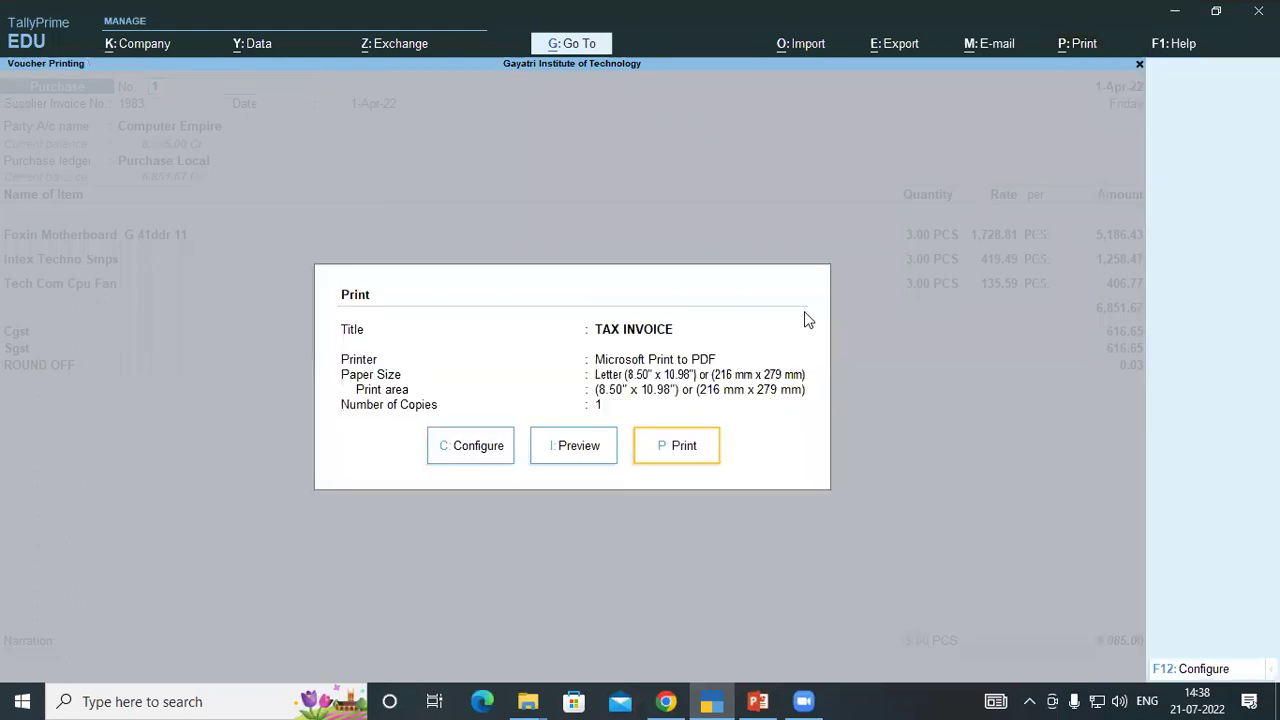
pyautogui.click(591, 451)
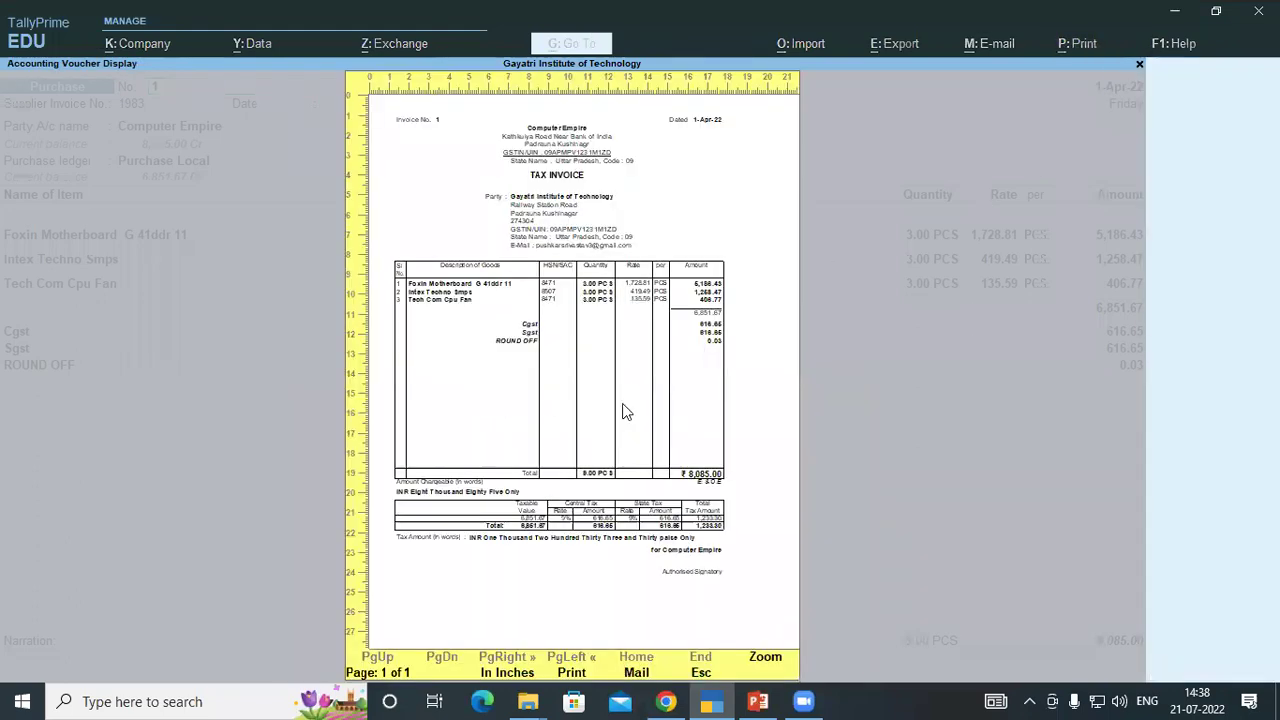
pyautogui.click(765, 658)
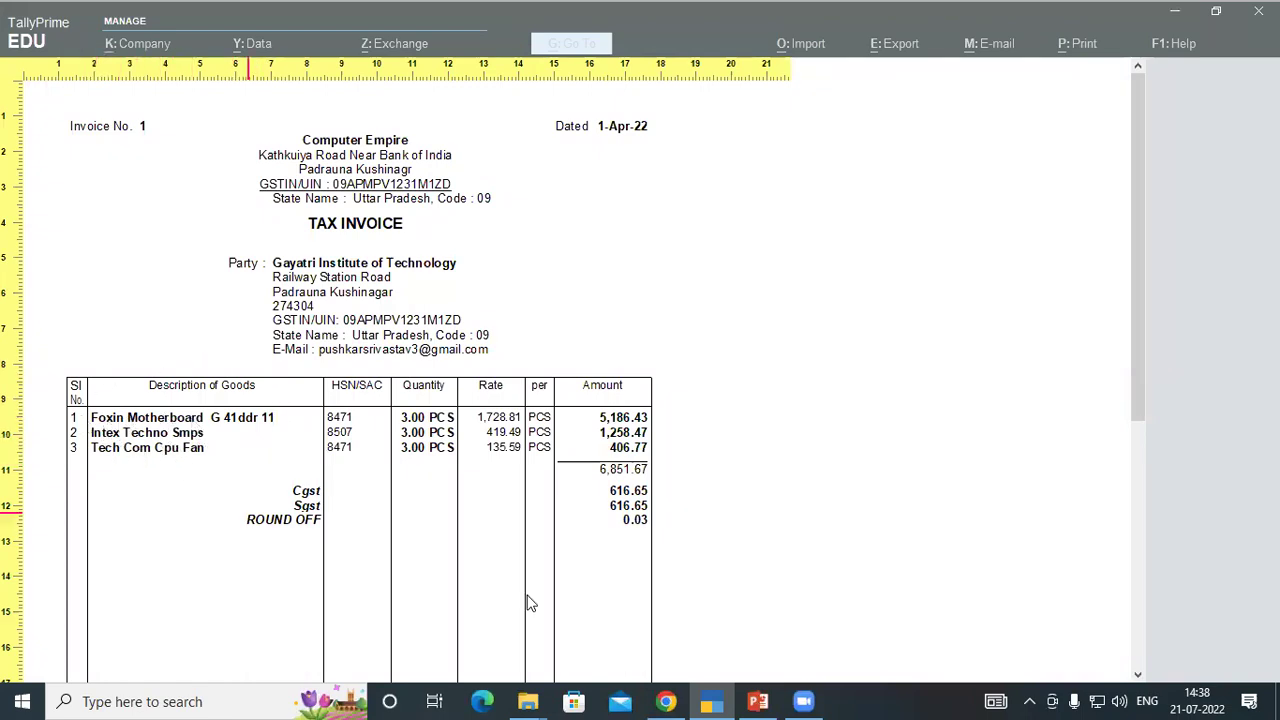
# Compare the previewed item descriptions with the serial numbers on the invoice in Chrome's Tally Practice Set PDF, and close the preview
pyautogui.hotkey('alt', 'Tab')
pyautogui.scroll(5, 319, 368)
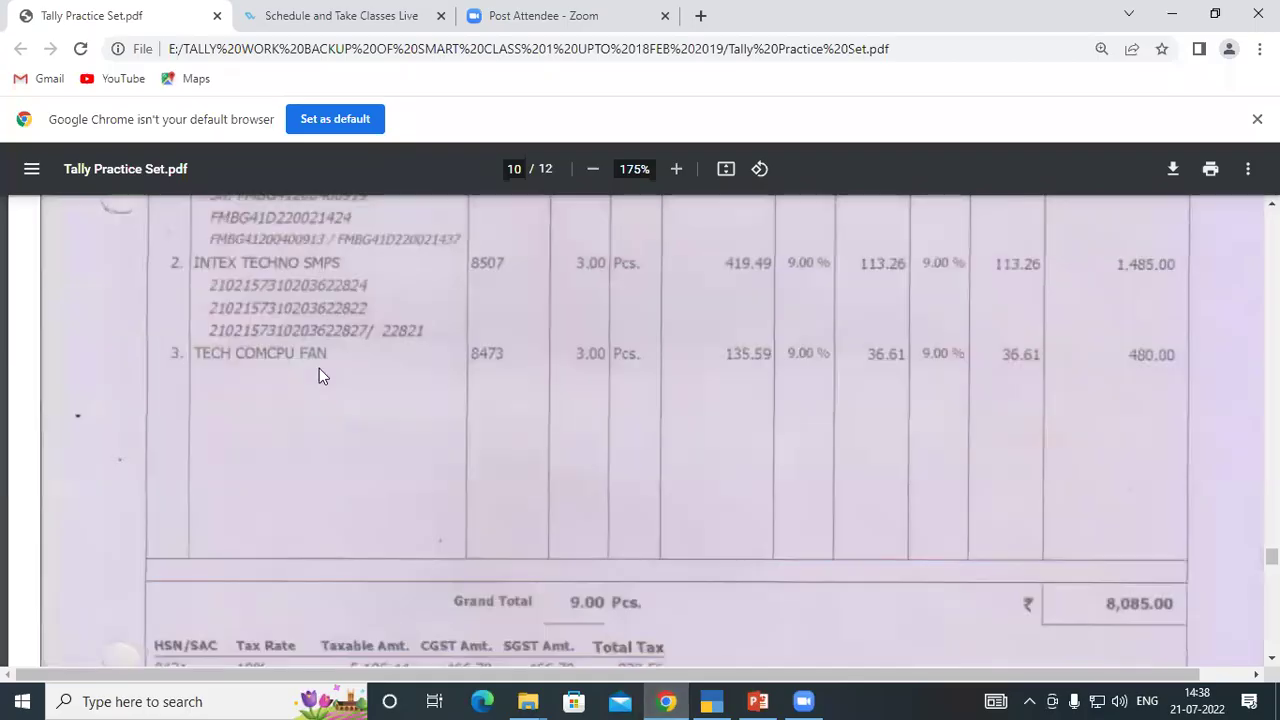
pyautogui.scroll(-2, 317, 368)
pyautogui.scroll(-1, 313, 371)
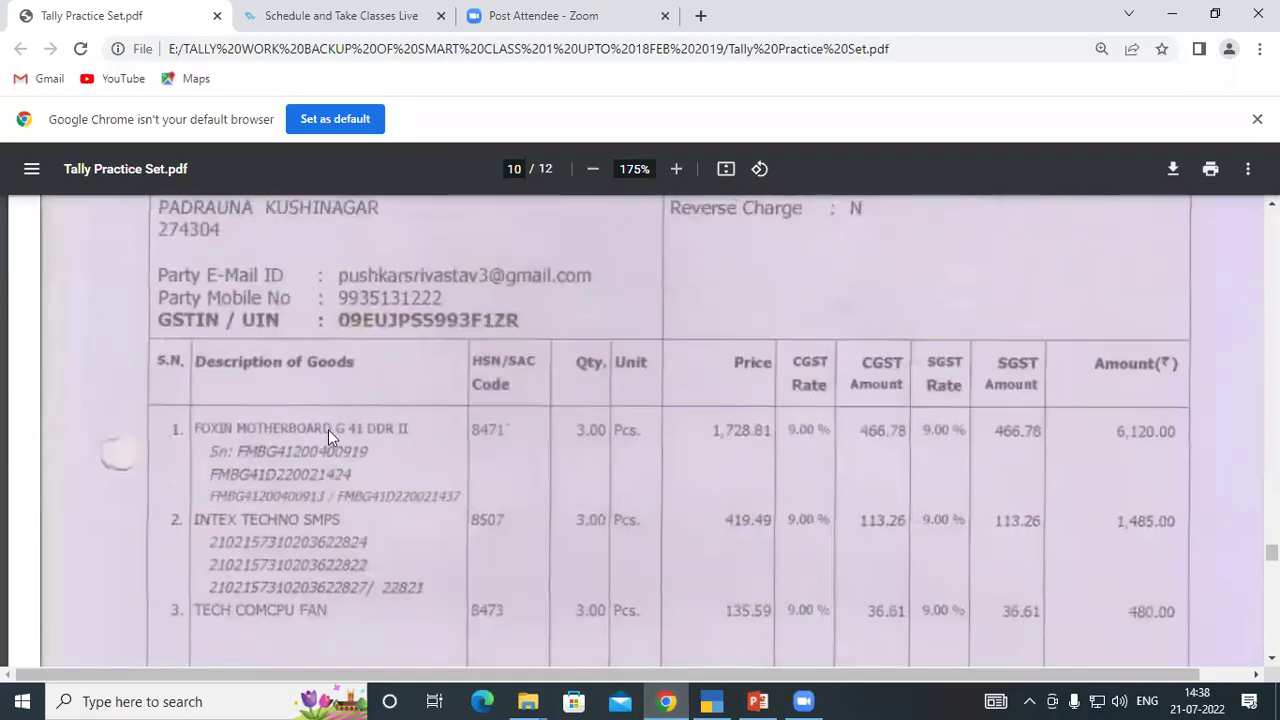
pyautogui.click(711, 701)
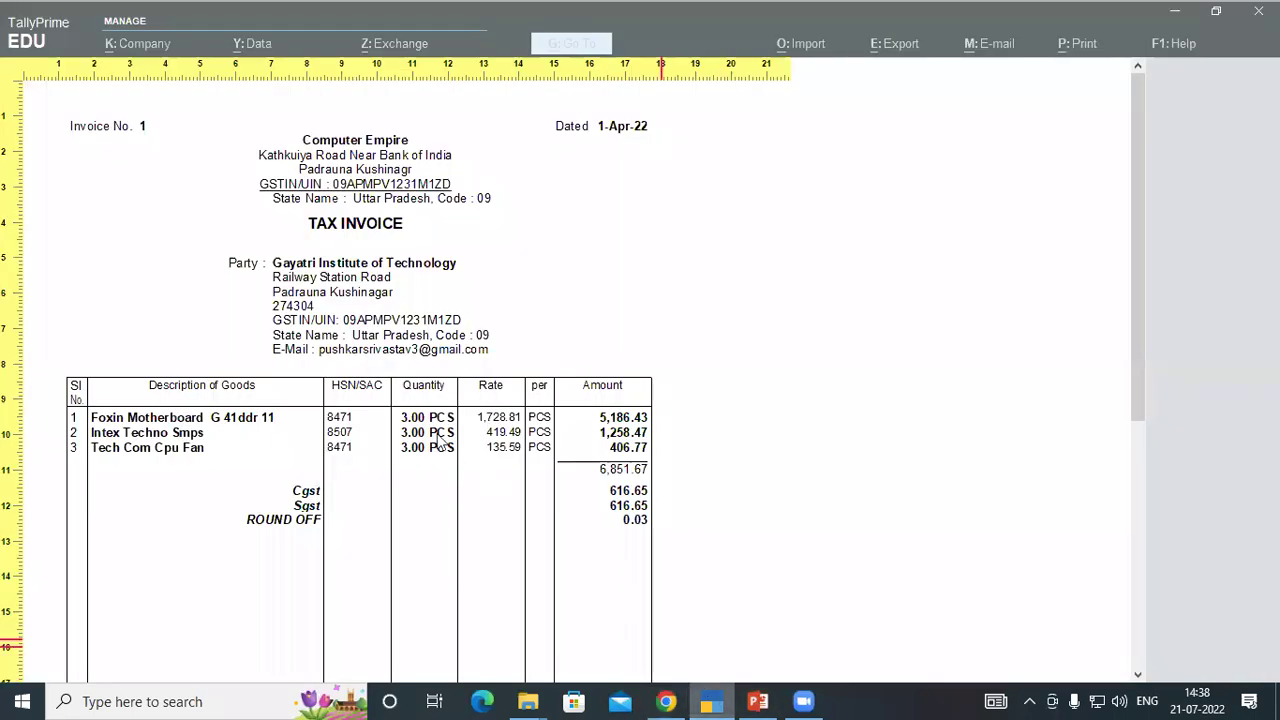
pyautogui.click(567, 224)
pyautogui.press('Escape')
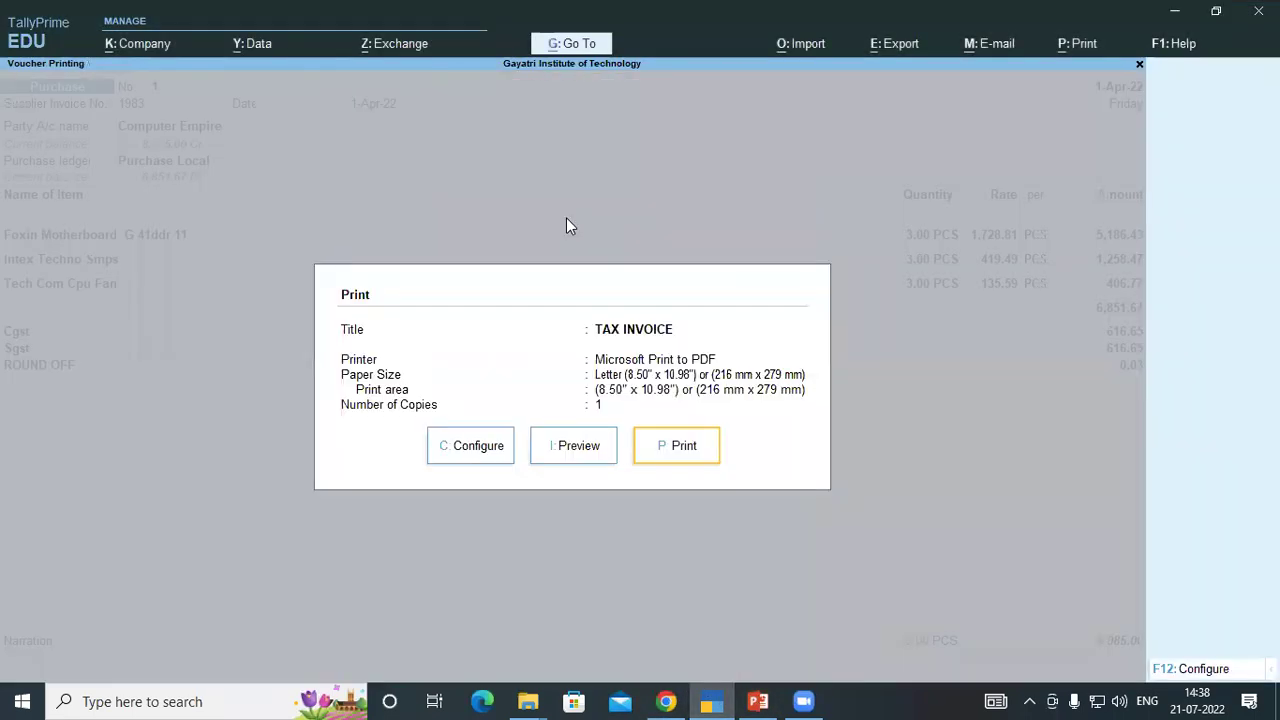
# In the voucher's print configuration, set the display name for stock items to Name (Part No.)
pyautogui.click(471, 452)
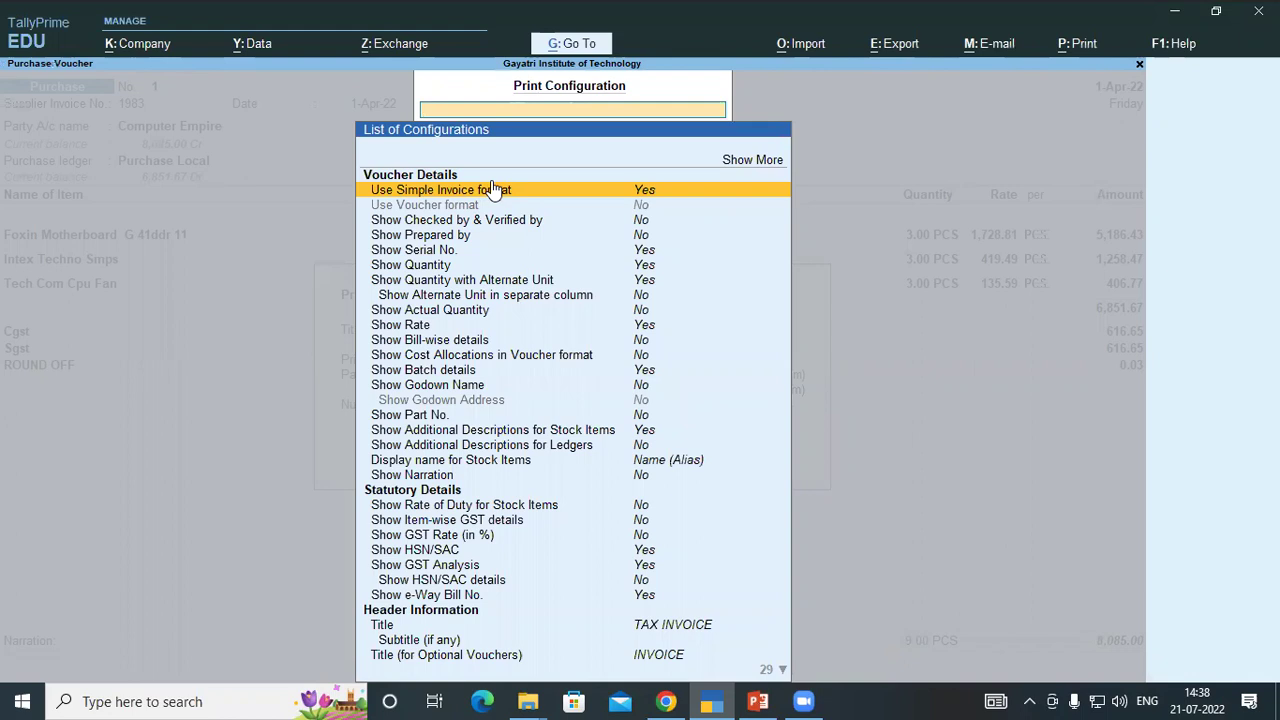
pyautogui.press('Down')
pyautogui.press('Down')
pyautogui.press('Down')
pyautogui.press('Down')
pyautogui.press('Down')
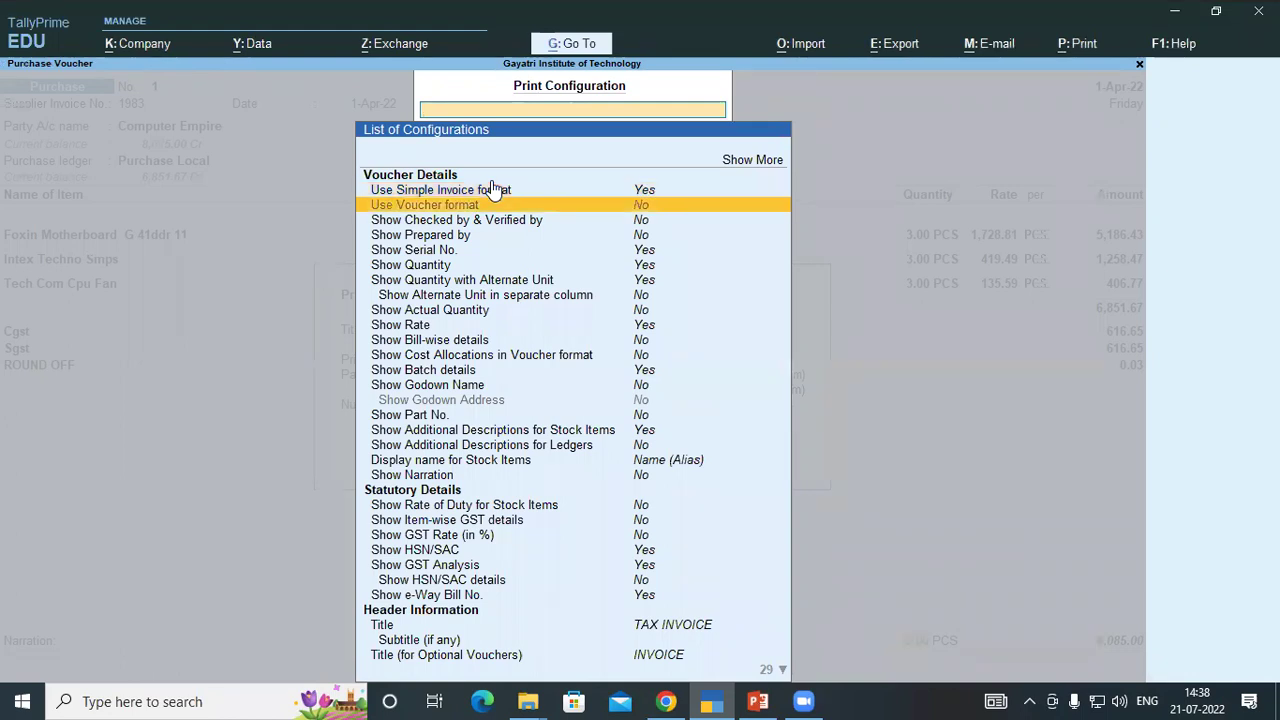
pyautogui.press('Down')
pyautogui.press('Down')
pyautogui.press('Down')
pyautogui.press('Down')
pyautogui.press('Down')
pyautogui.press('Down')
pyautogui.press('Down')
pyautogui.press('Down')
pyautogui.press('Down')
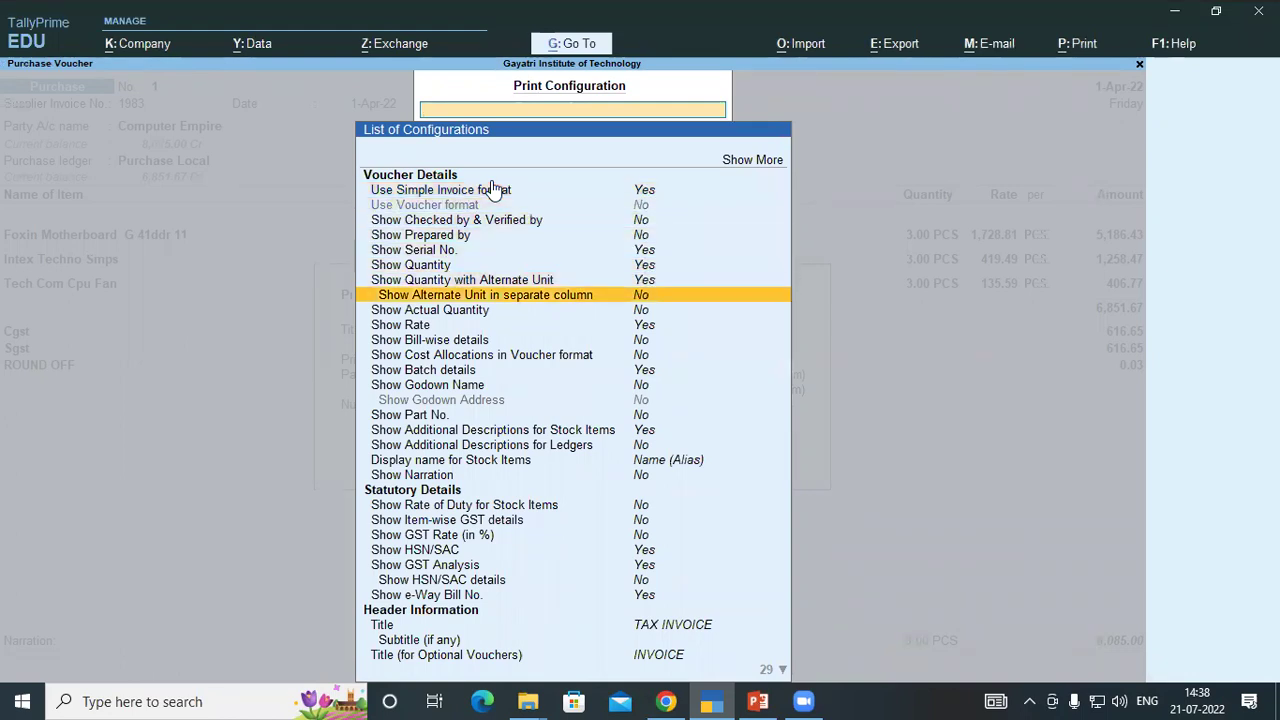
pyautogui.press('Down')
pyautogui.press('Down')
pyautogui.press('Down')
pyautogui.press('Down')
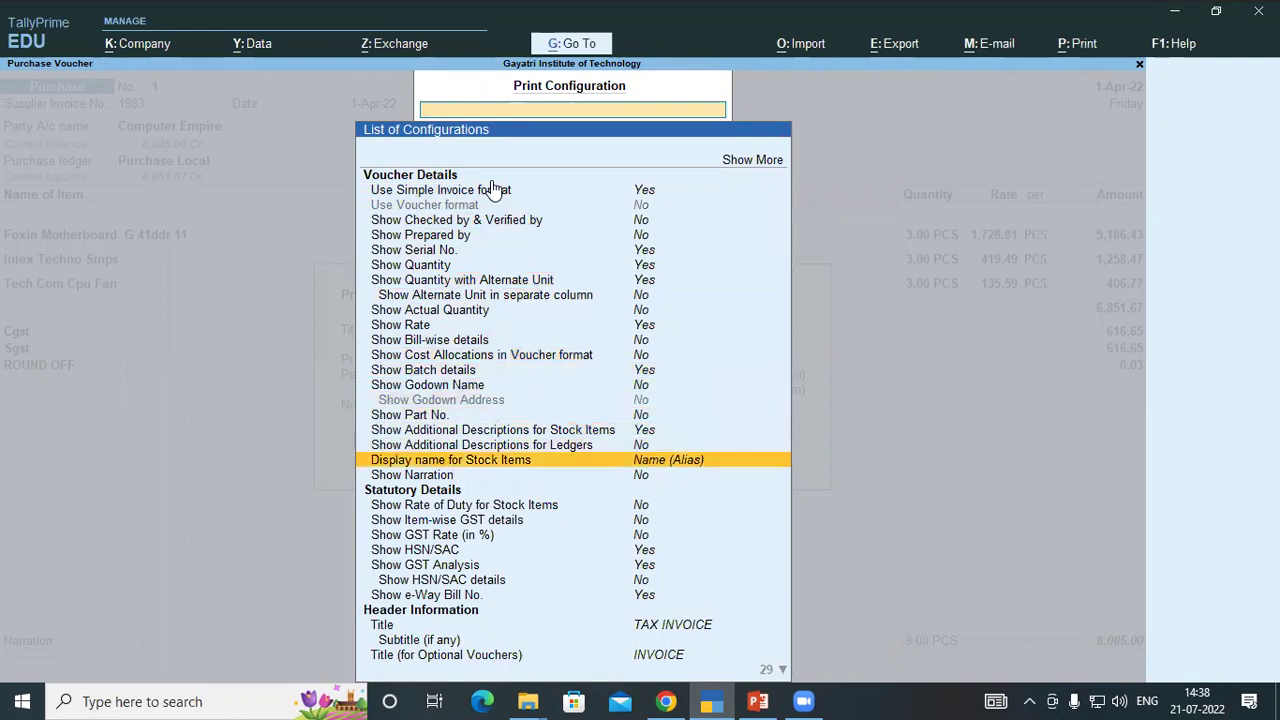
pyautogui.press('Return')
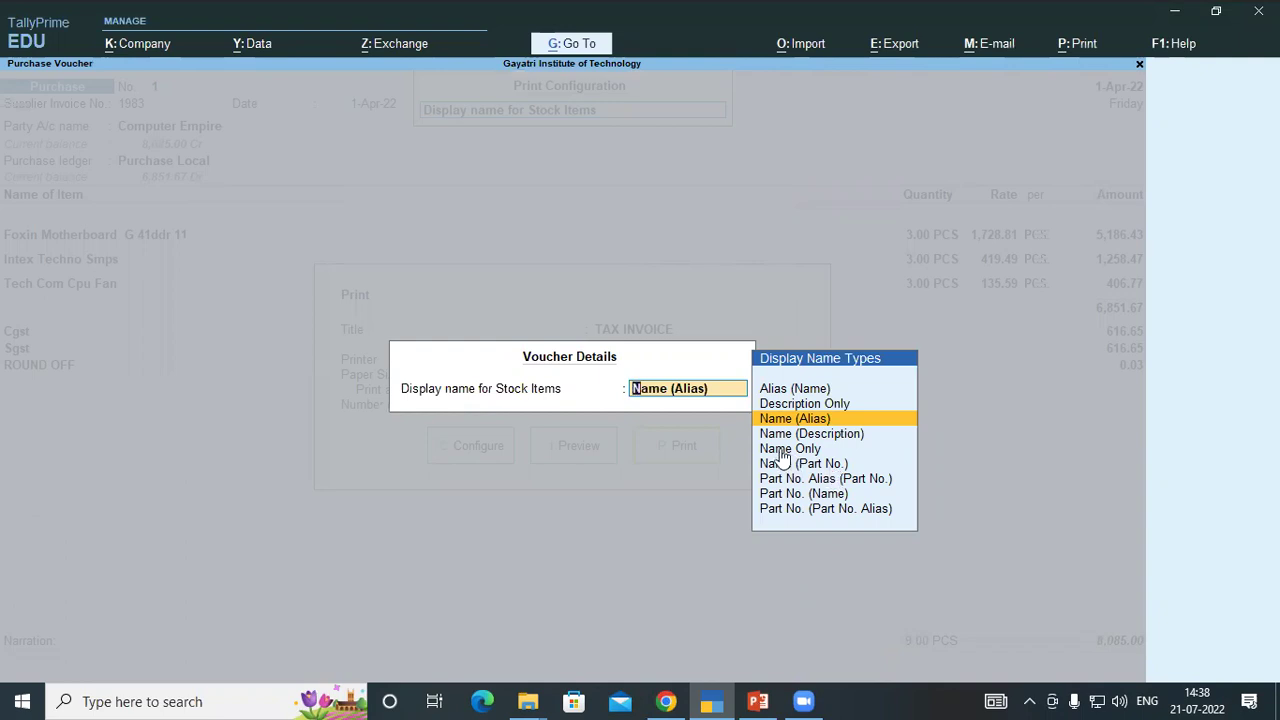
pyautogui.press('Down')
pyautogui.press('Down')
pyautogui.press('Down')
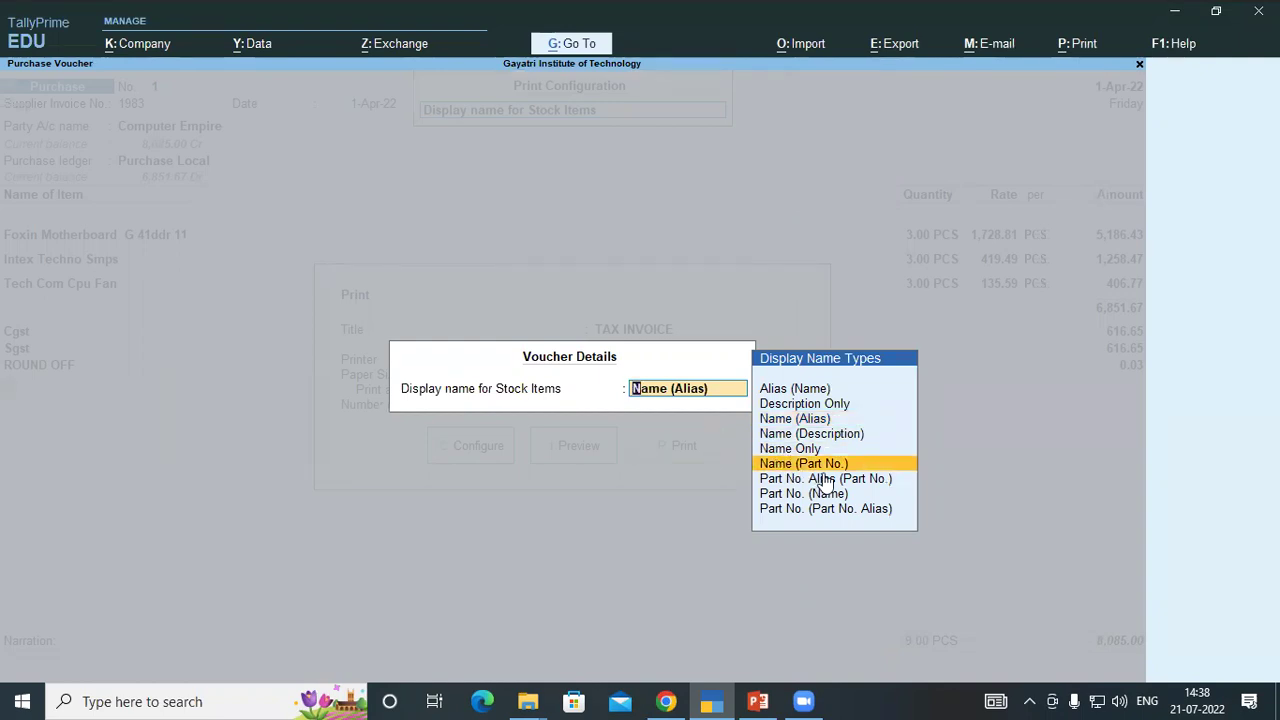
pyautogui.press('Return')
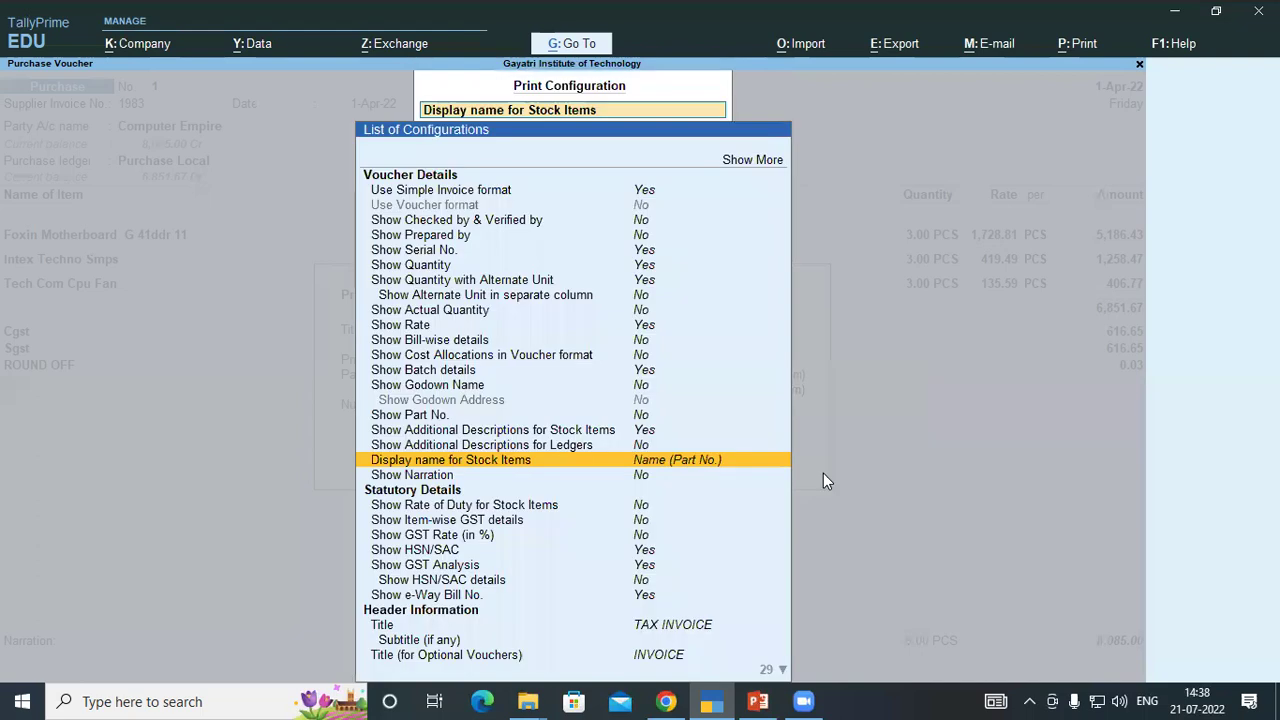
pyautogui.press('Escape')
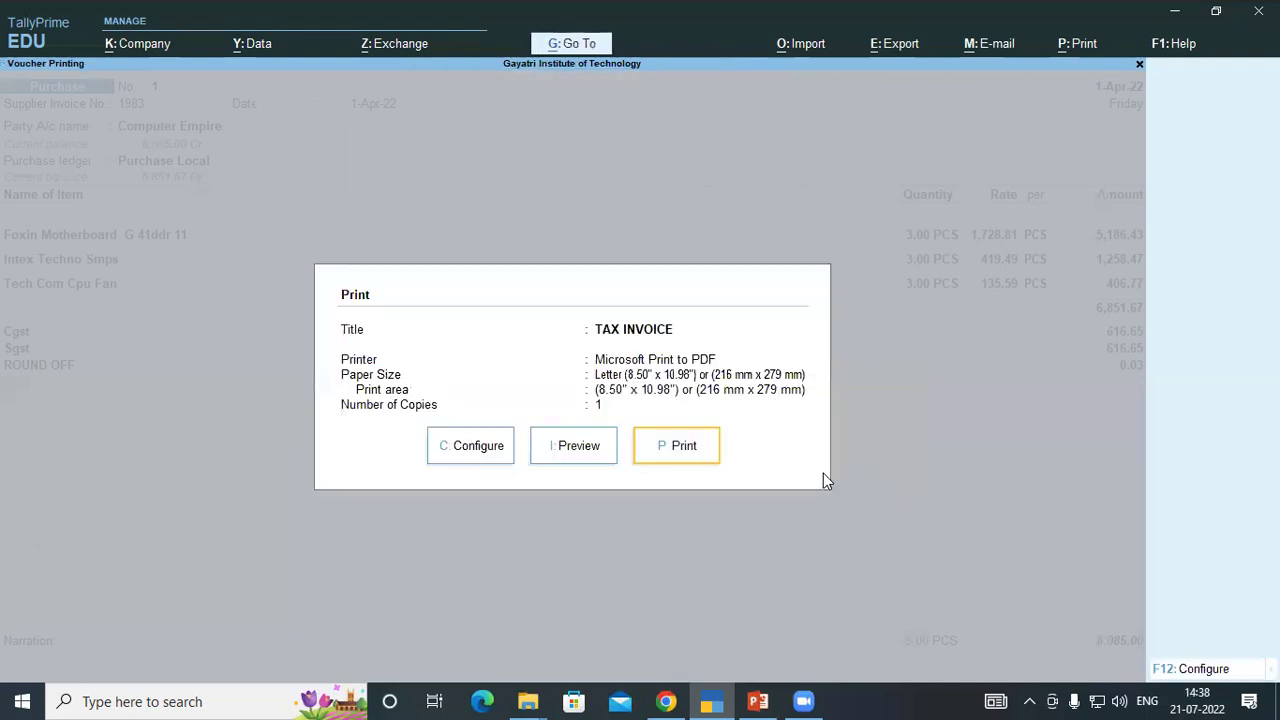
# Preview the tax invoice enlarged to check the part numbers beside the item names, and return to the voucher
pyautogui.click(591, 448)
pyautogui.click(778, 660)
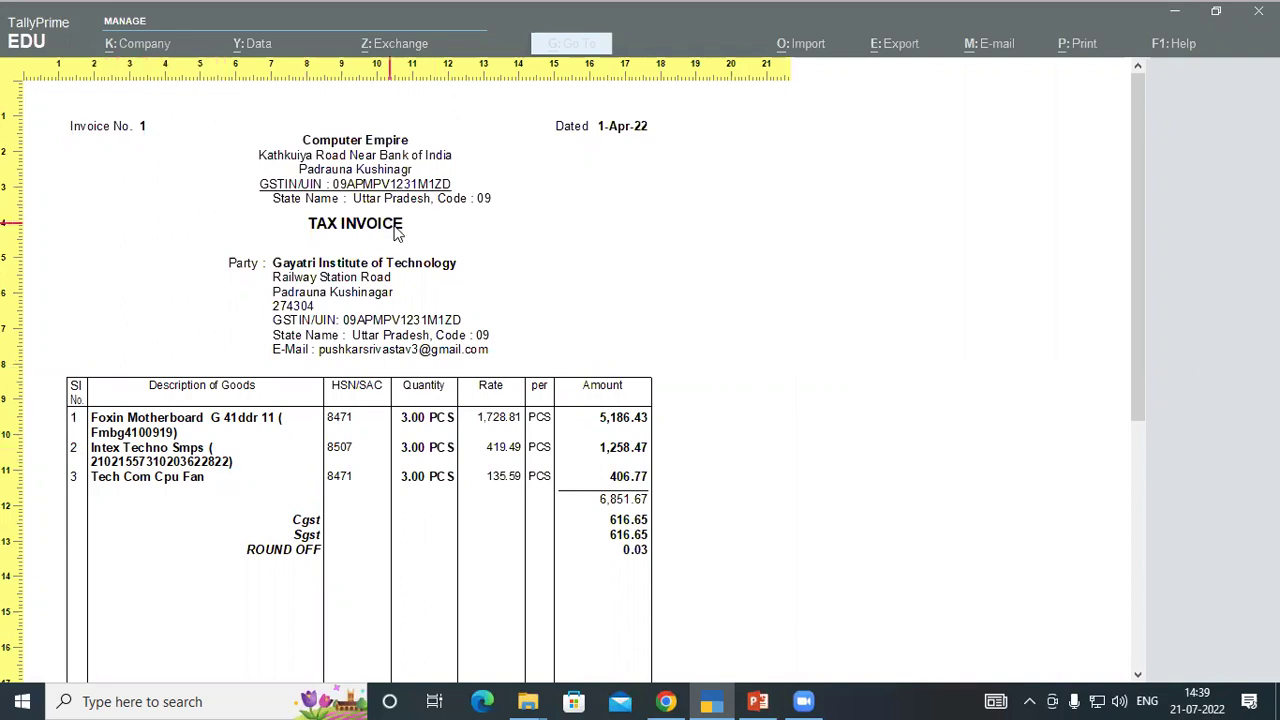
pyautogui.press('Escape')
pyautogui.press('Escape')
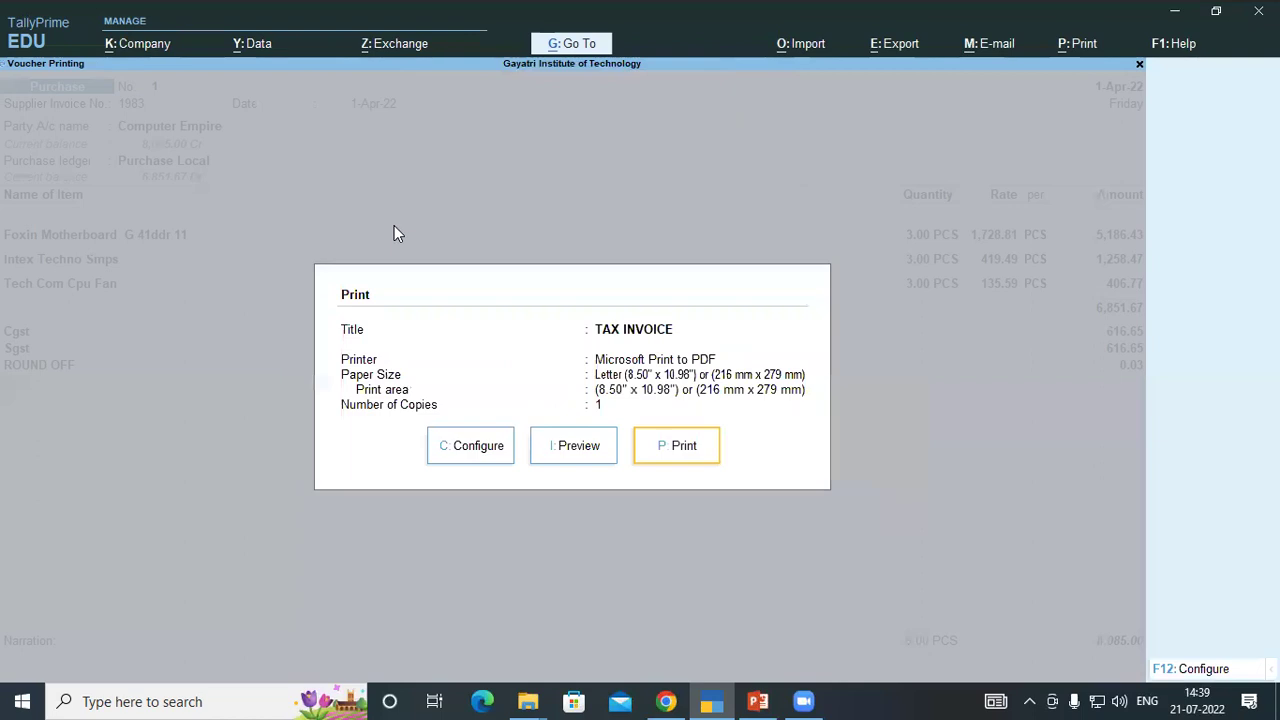
pyautogui.press('Escape')
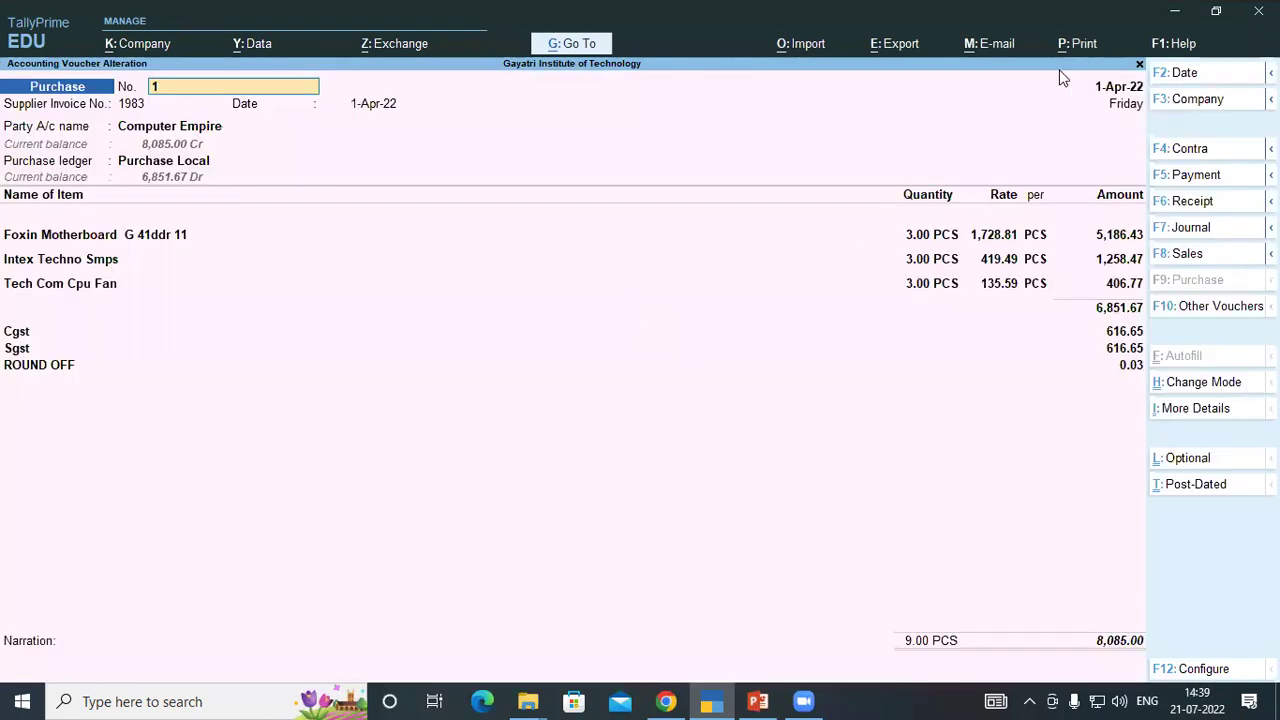
# Review the display name types for stock items in the voucher's print configuration, keeping Name (Part No.)
pyautogui.hotkey('alt', 'p')
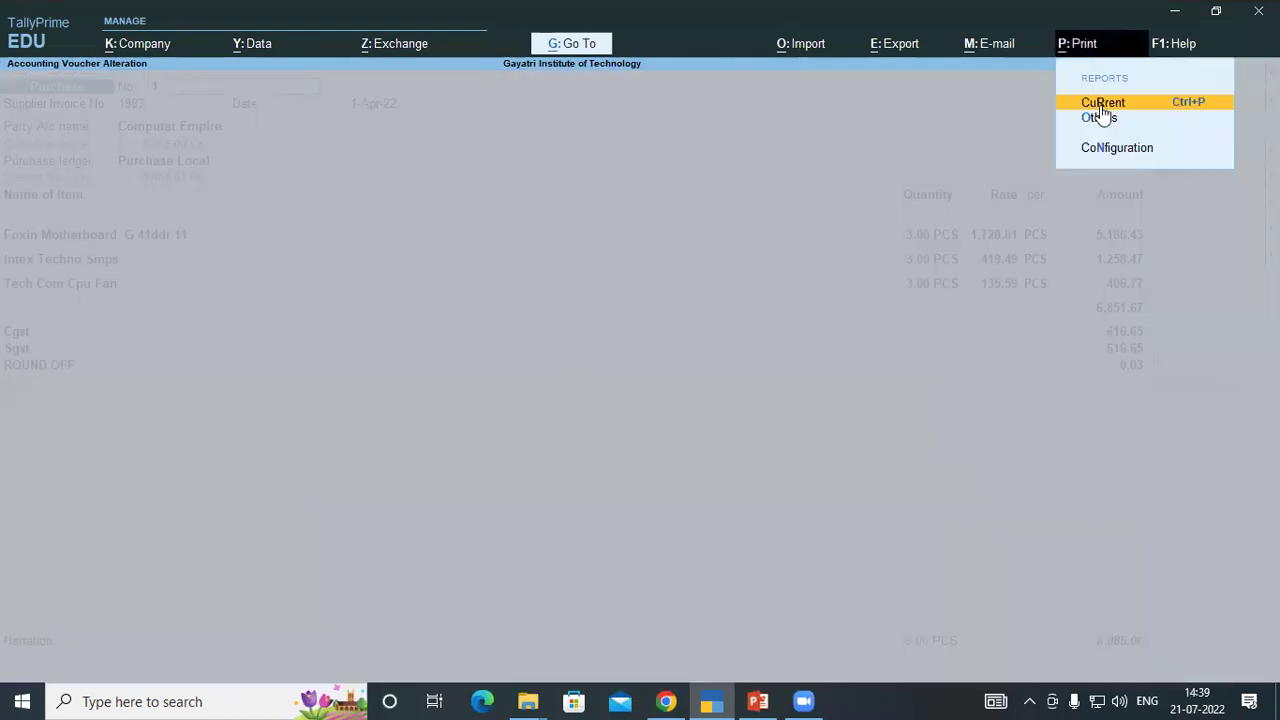
pyautogui.click(1098, 102)
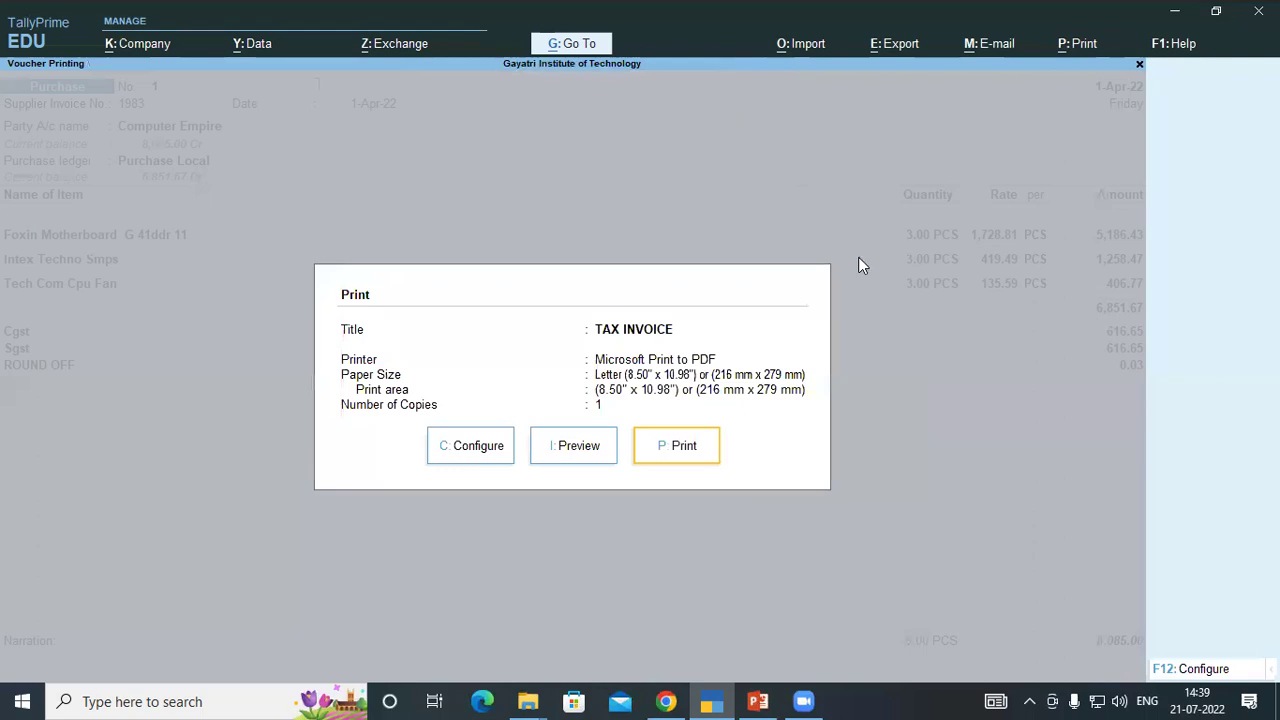
pyautogui.click(494, 446)
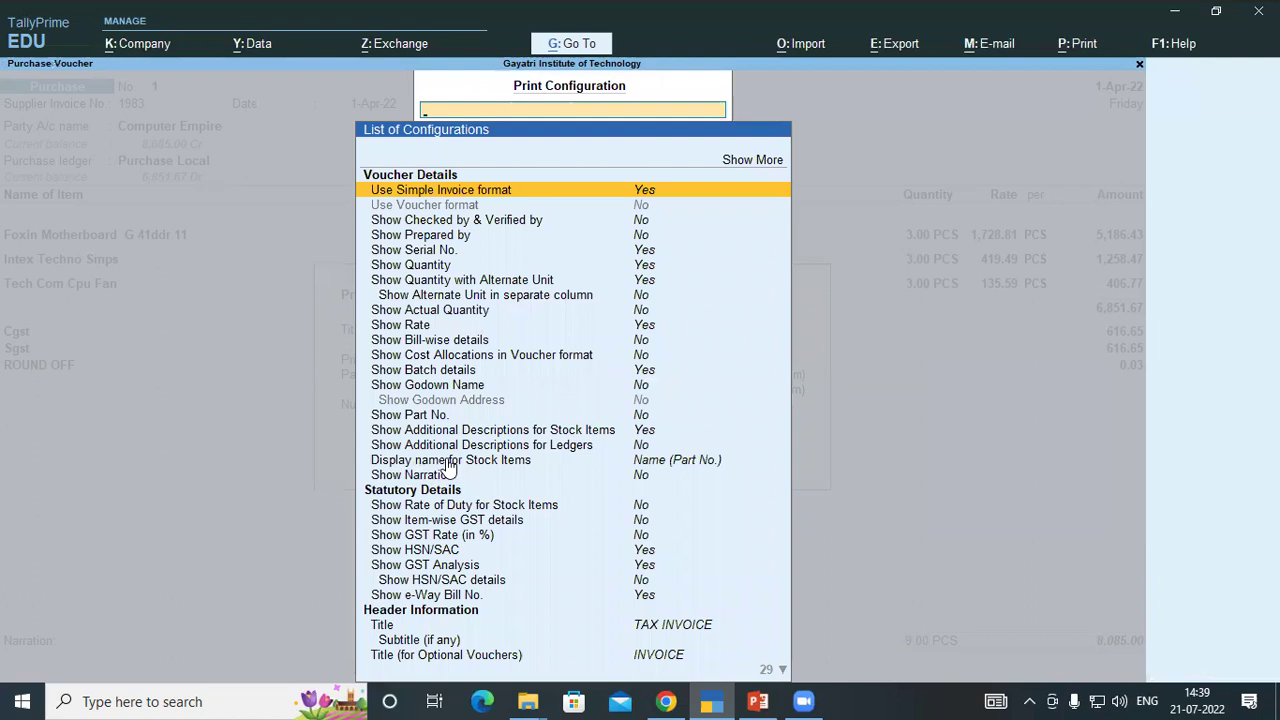
pyautogui.click(458, 464)
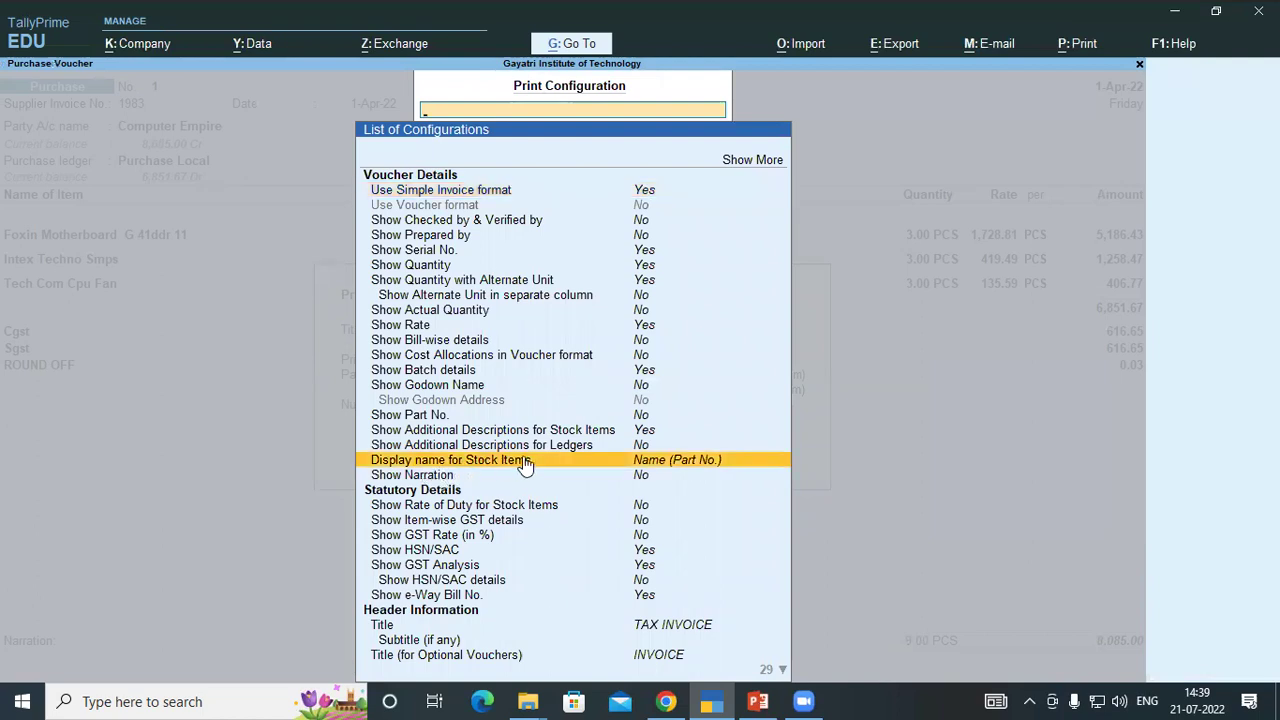
pyautogui.click(622, 463)
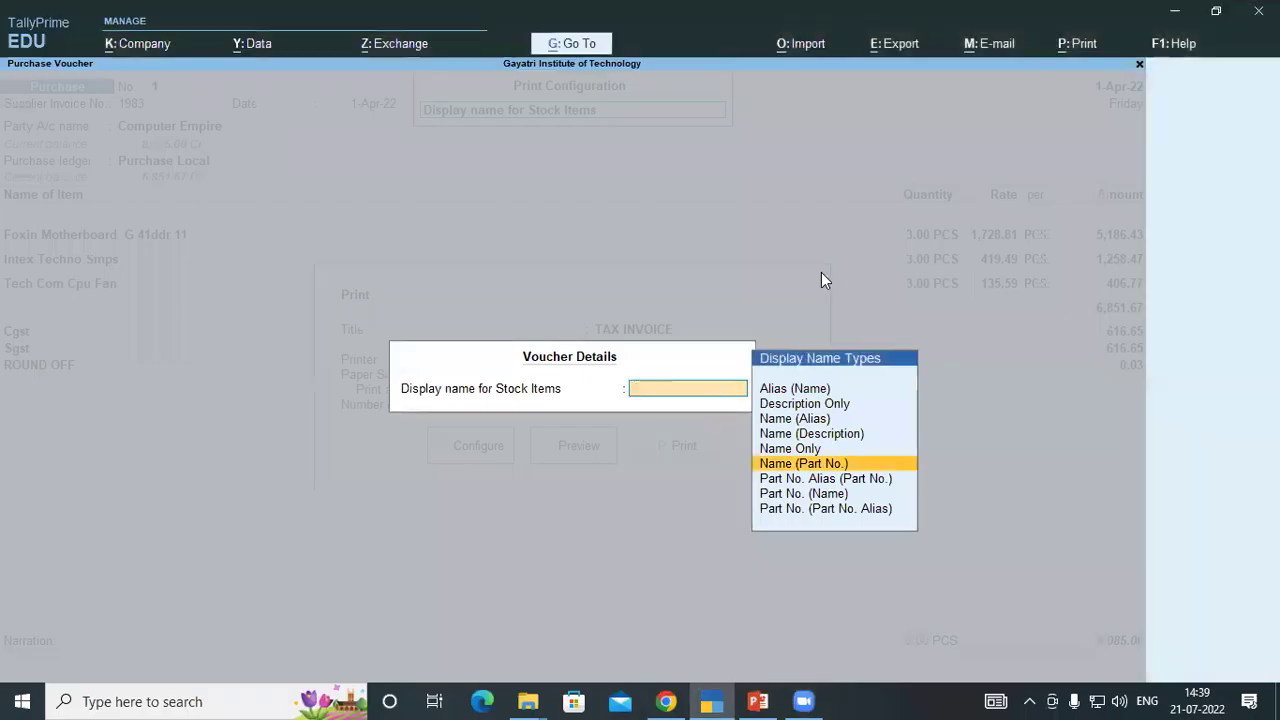
pyautogui.press('Return')
pyautogui.press('Escape')
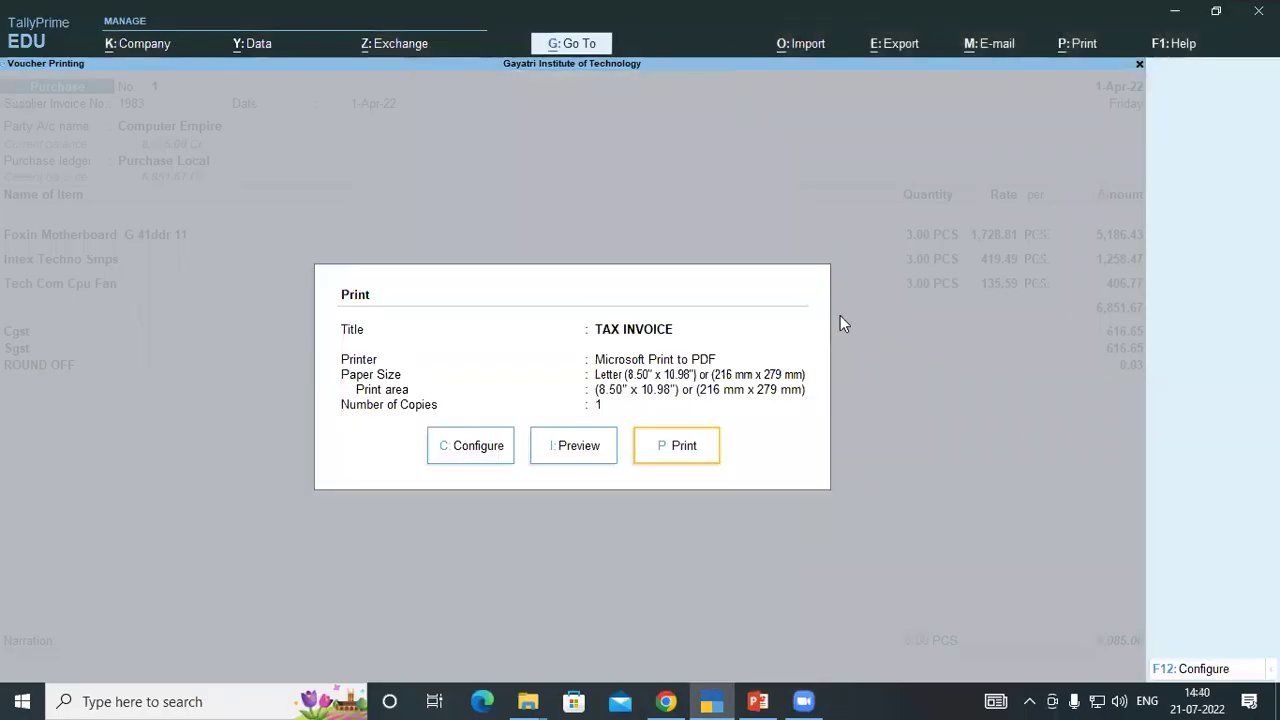
# Leave the print dialog and save the Computer Empire purchase voucher again
pyautogui.press('Escape')
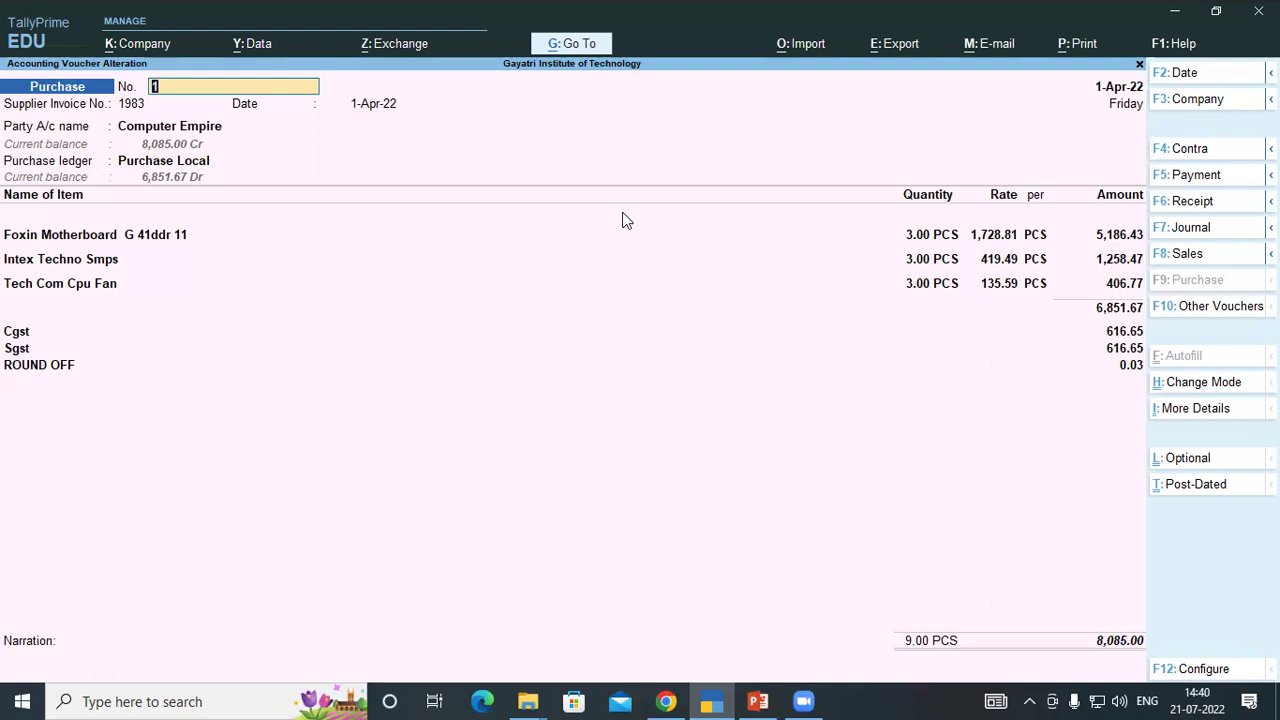
pyautogui.press('ctrl')
pyautogui.hotkey('ctrl', 'a')
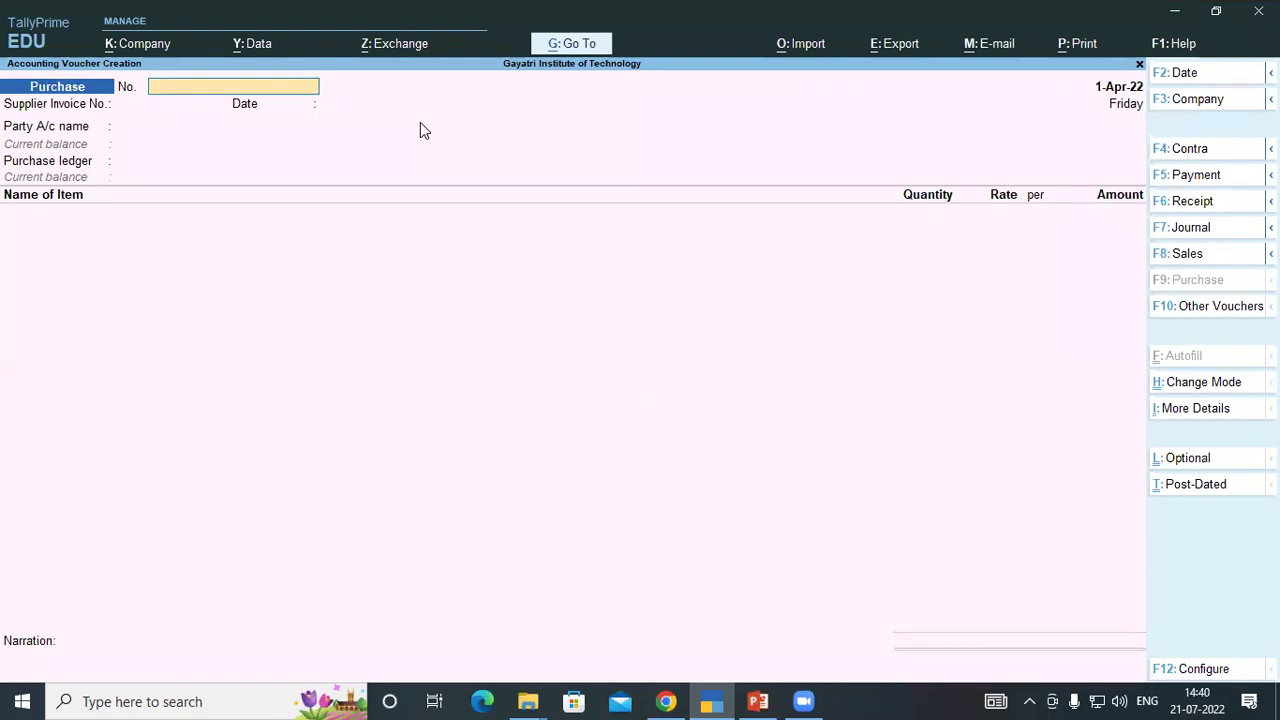
# Discard the new unfinished purchase voucher and return to the Gateway of Tally
pyautogui.click(1157, 24)
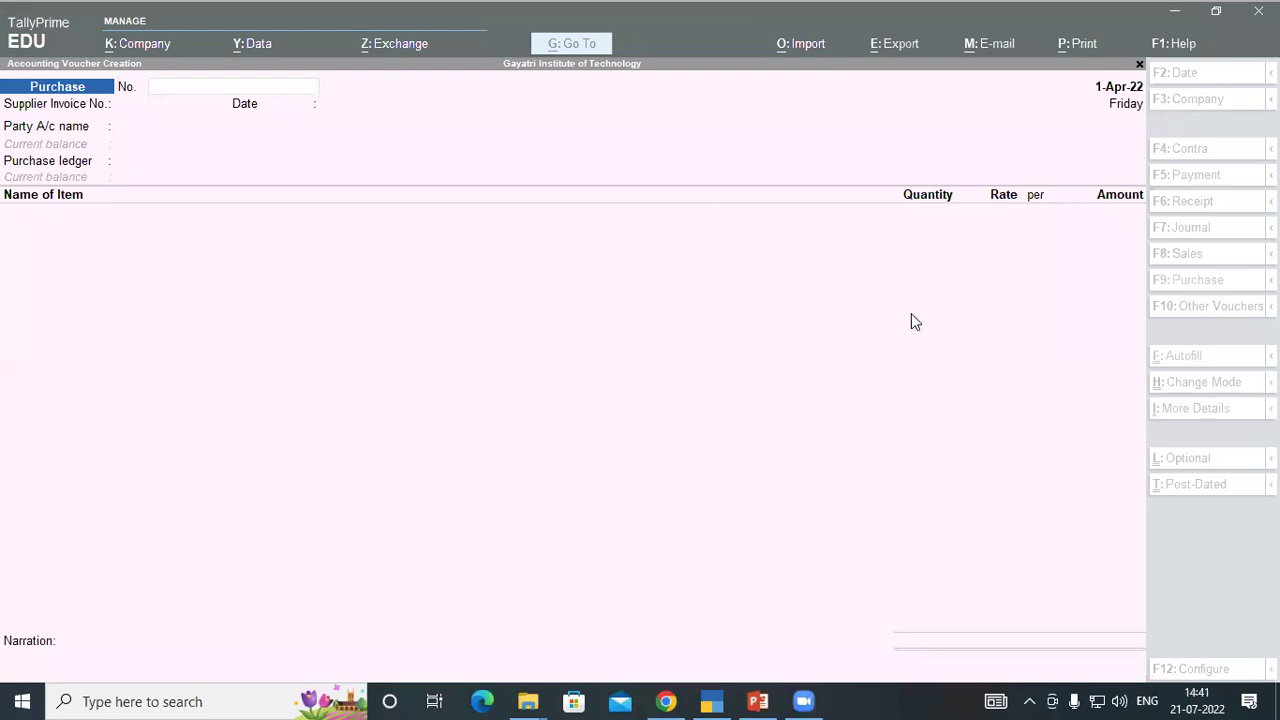
pyautogui.click(818, 373)
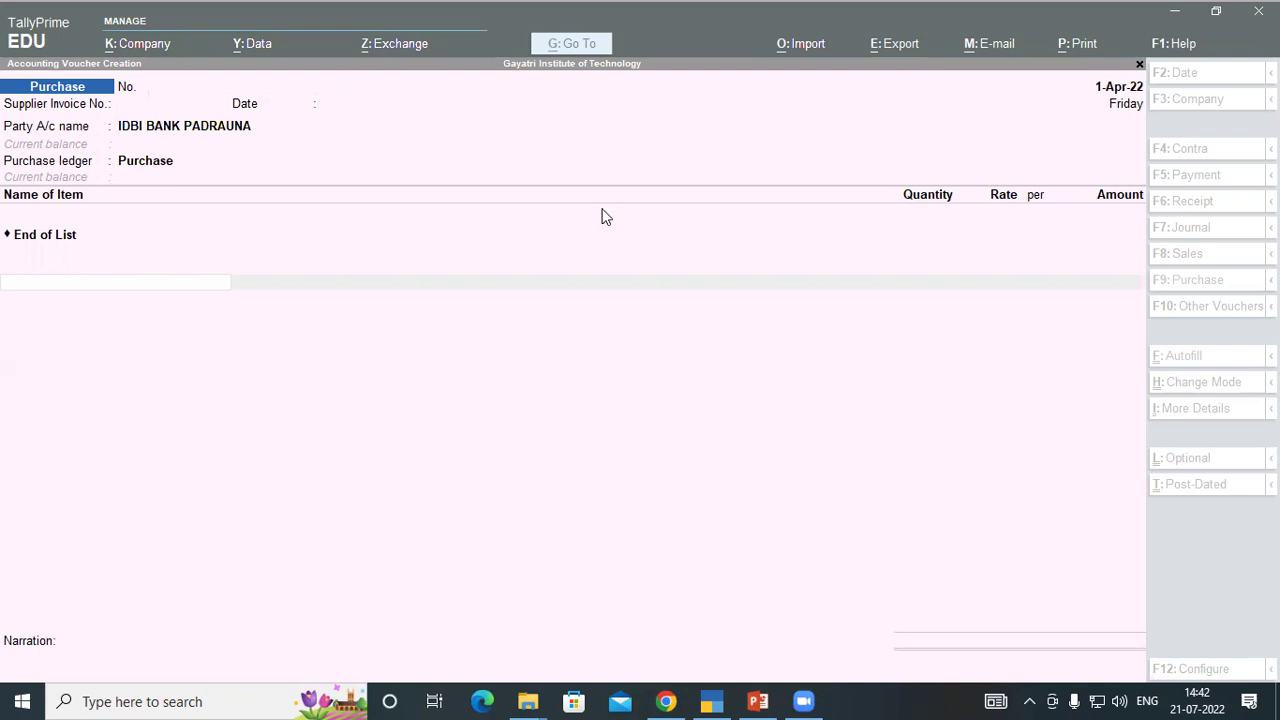
pyautogui.click(530, 304)
pyautogui.press('Escape')
pyautogui.press('y')
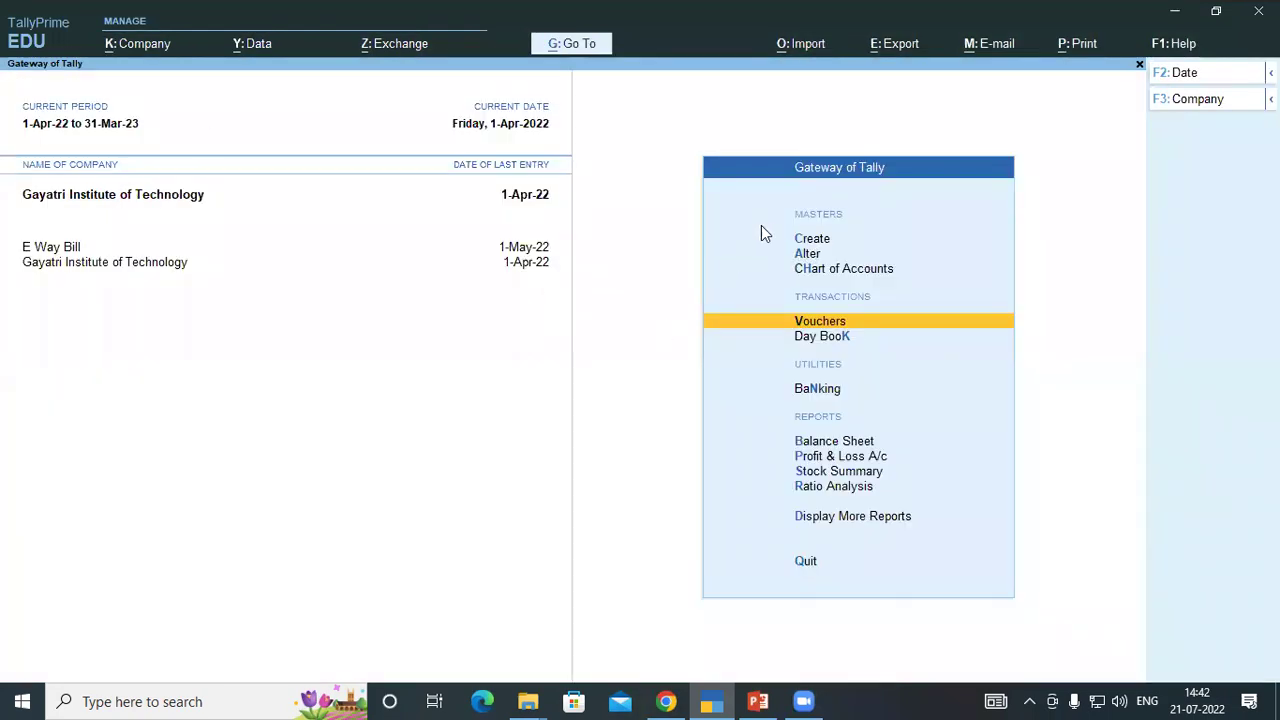
# Open the creation form for a new stock item from the inventory masters
pyautogui.click(812, 242)
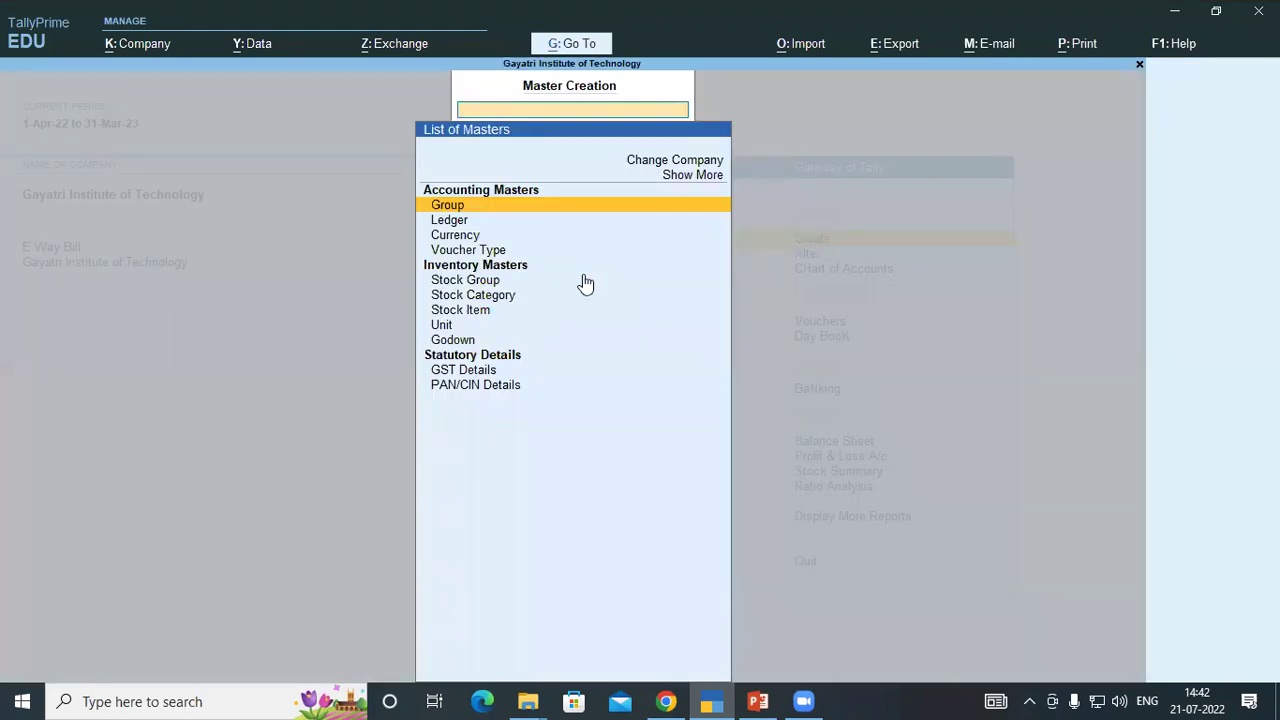
pyautogui.press('Down')
pyautogui.press('Down')
pyautogui.press('Down')
pyautogui.press('Down')
pyautogui.press('Down')
pyautogui.press('Down')
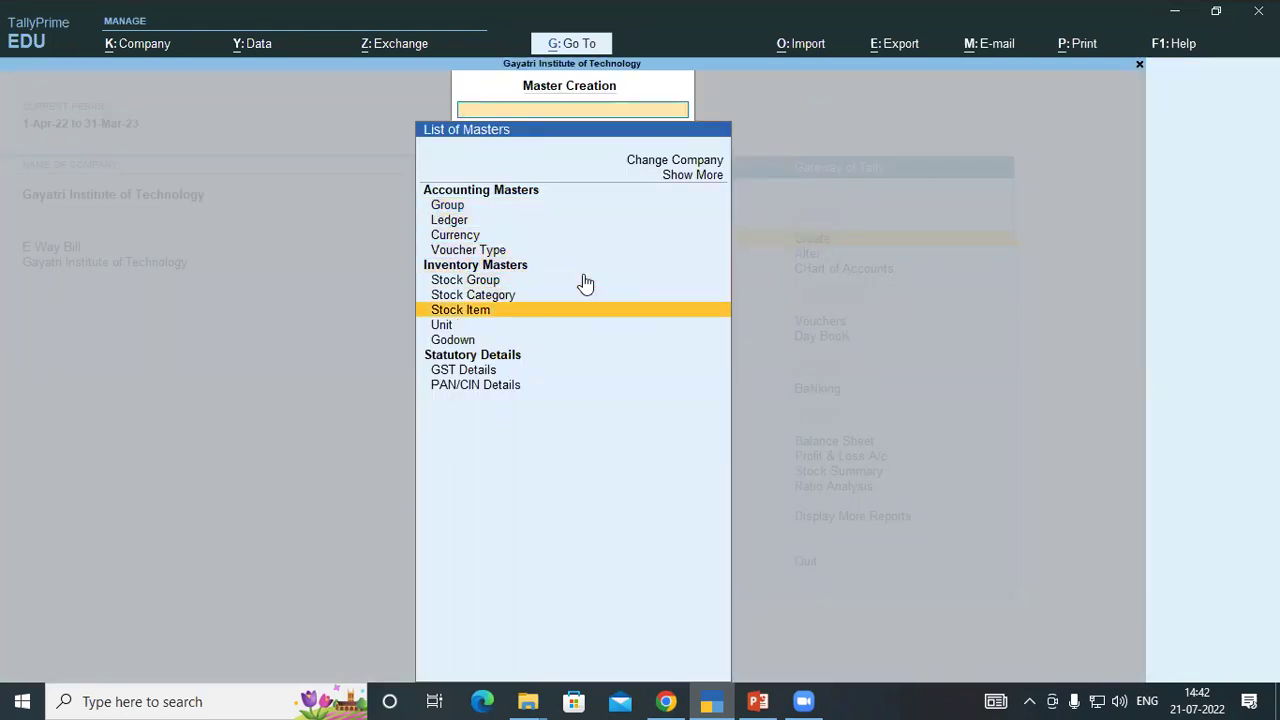
pyautogui.press('Return')
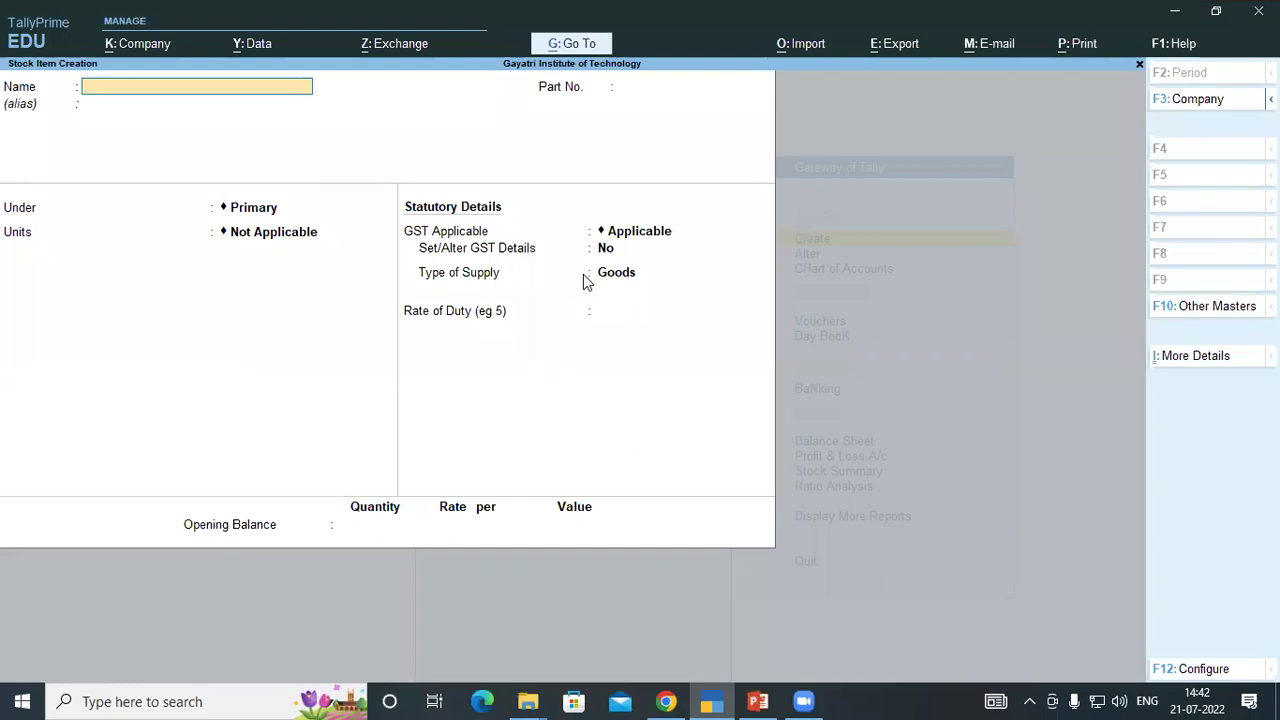
# Check the Provide Part No. for Stock Items option in the stock item configuration, accept it, and return to the Gateway of Tally
pyautogui.press('F12')
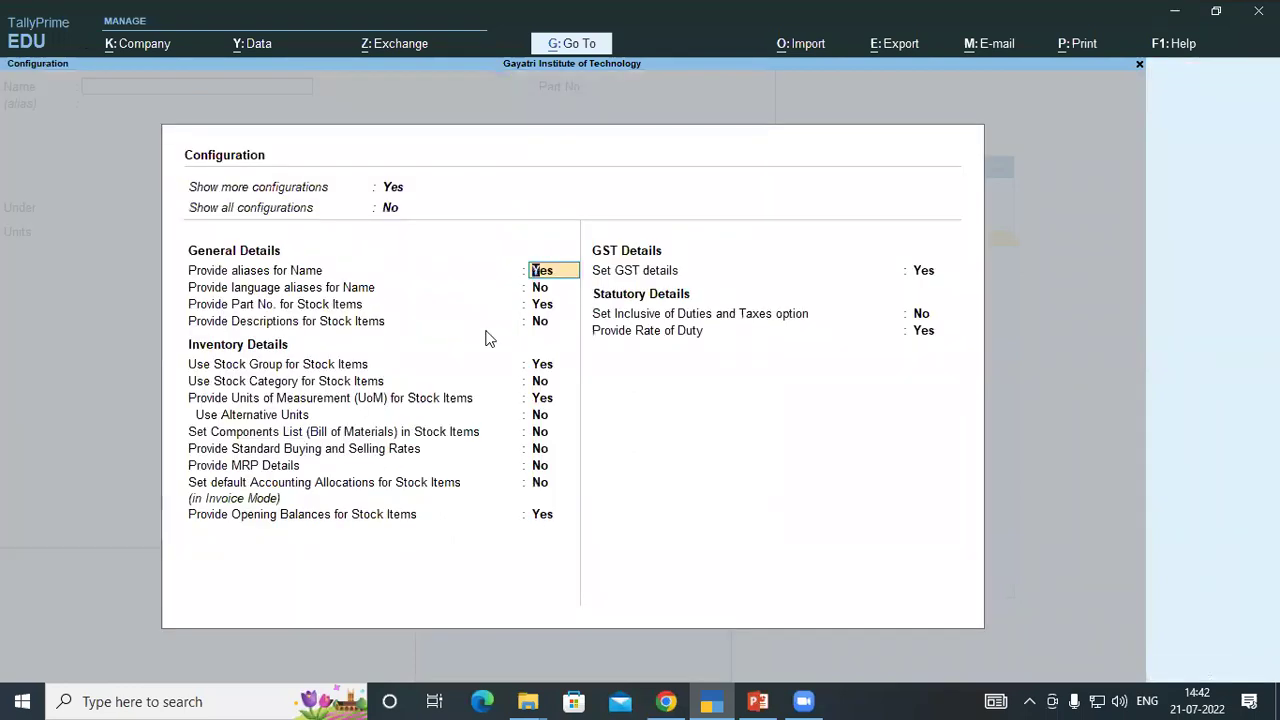
pyautogui.click(538, 307)
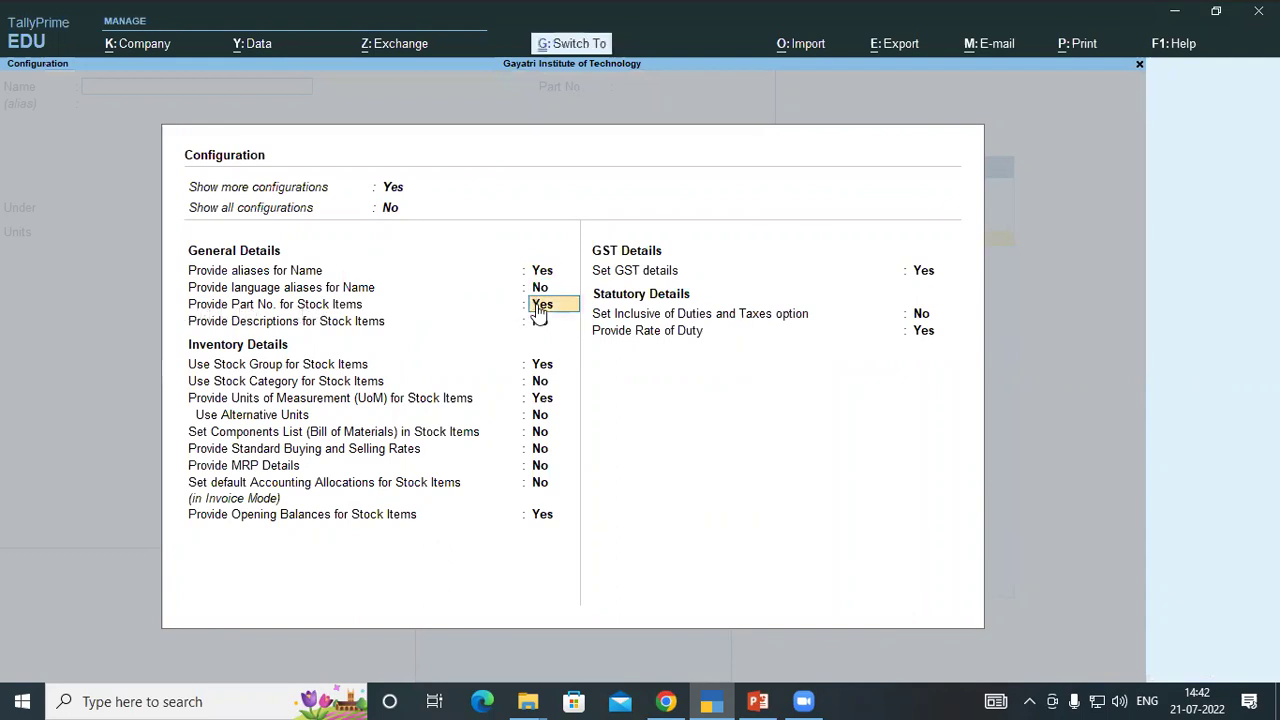
pyautogui.hotkey('ctrl', 'a')
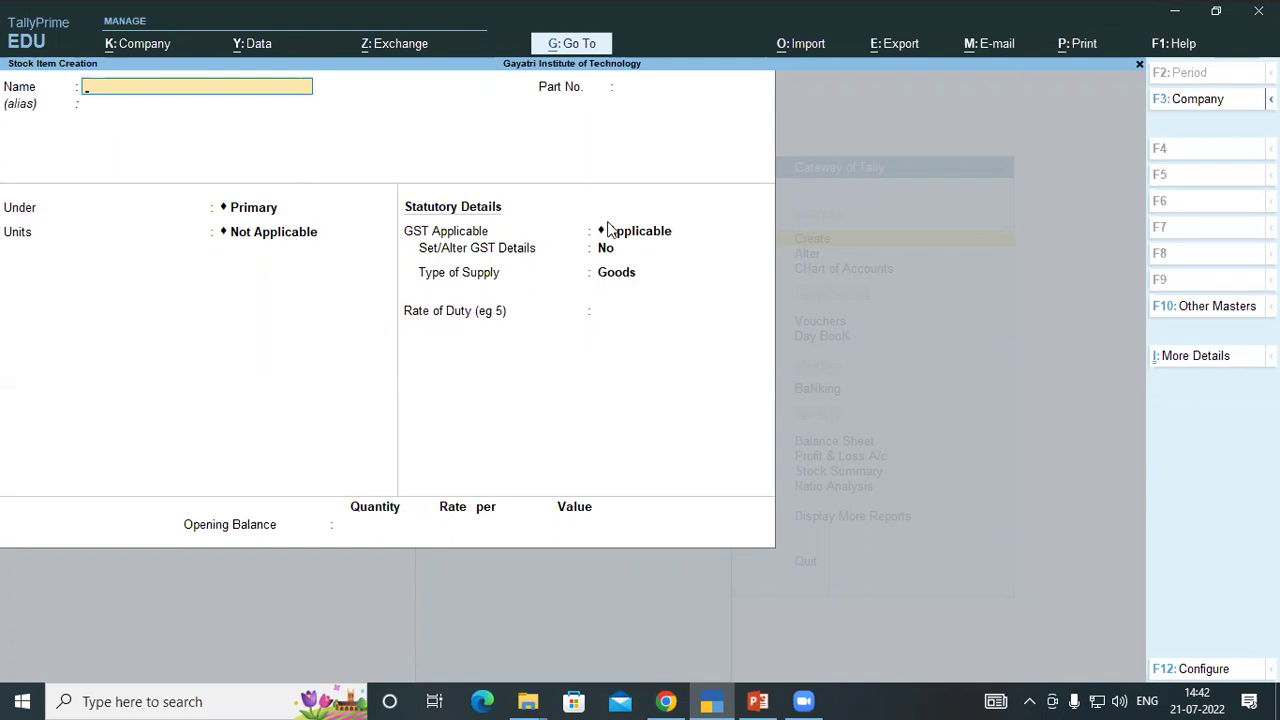
pyautogui.press('Escape')
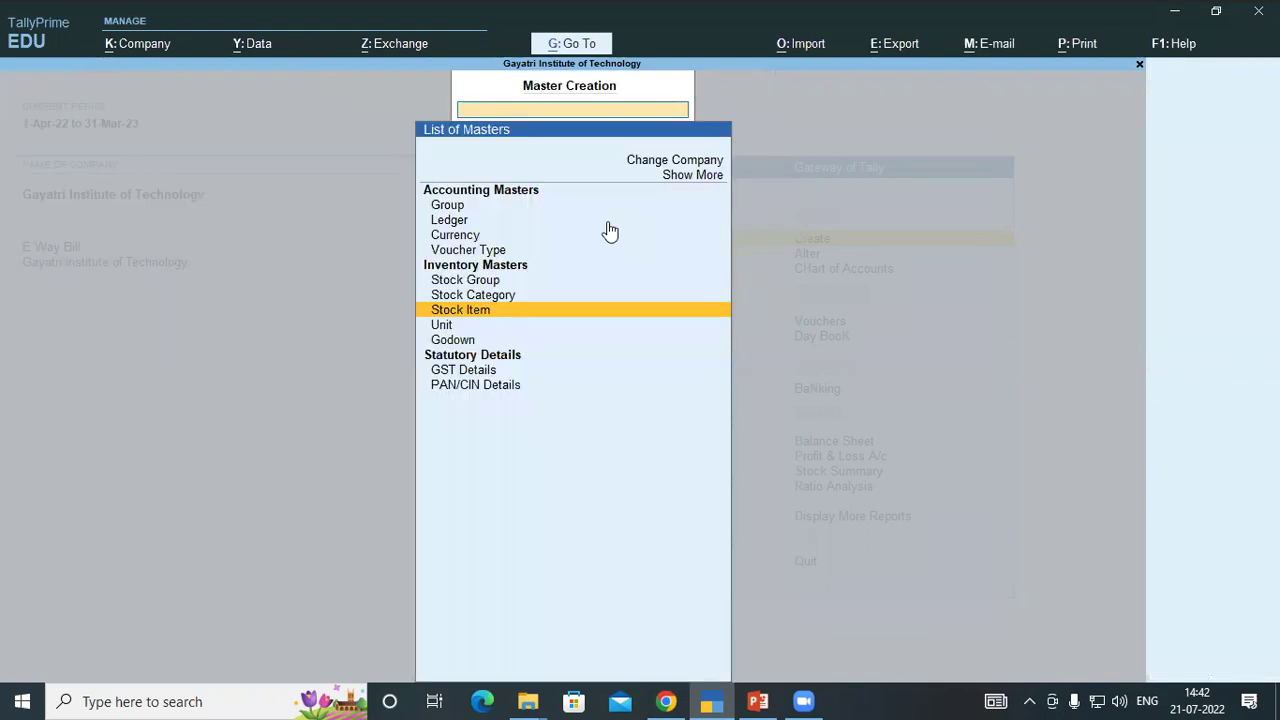
pyautogui.press('Escape')
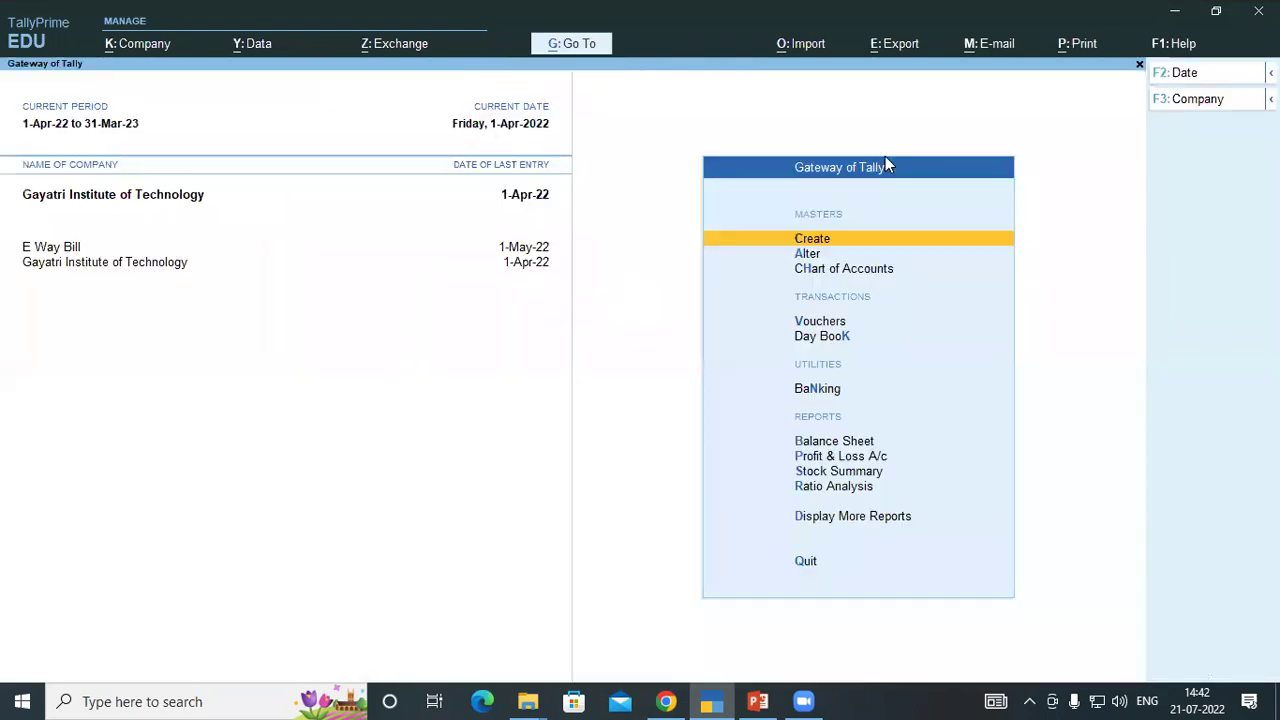
# Open the Computer Empire purchase voucher from the Day Book and bring up the print settings for the current voucher
pyautogui.click(822, 336)
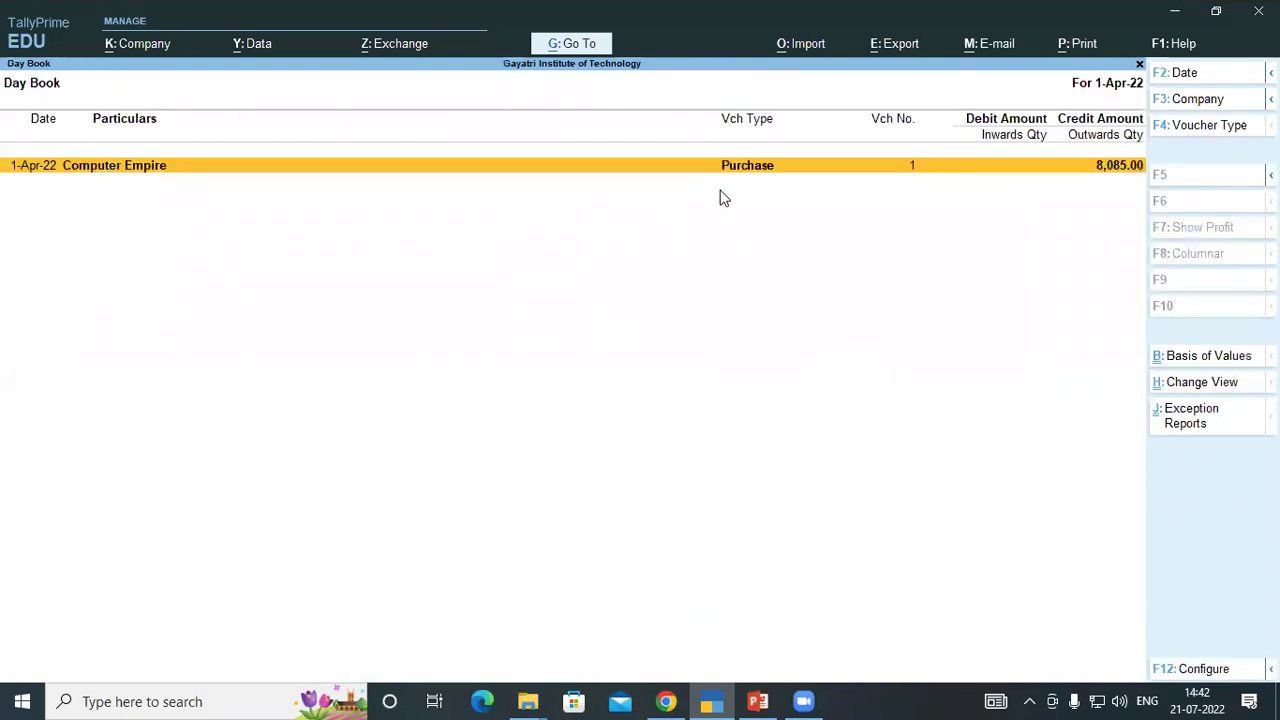
pyautogui.click(784, 174)
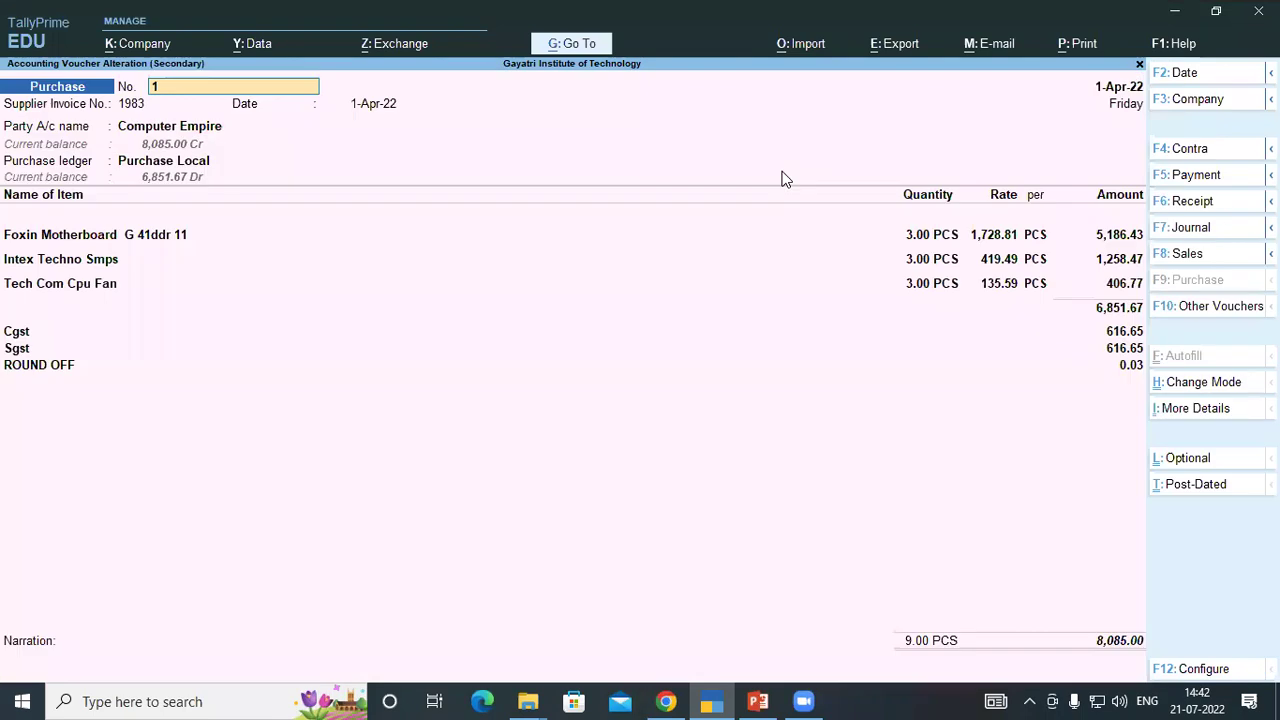
pyautogui.click(1083, 43)
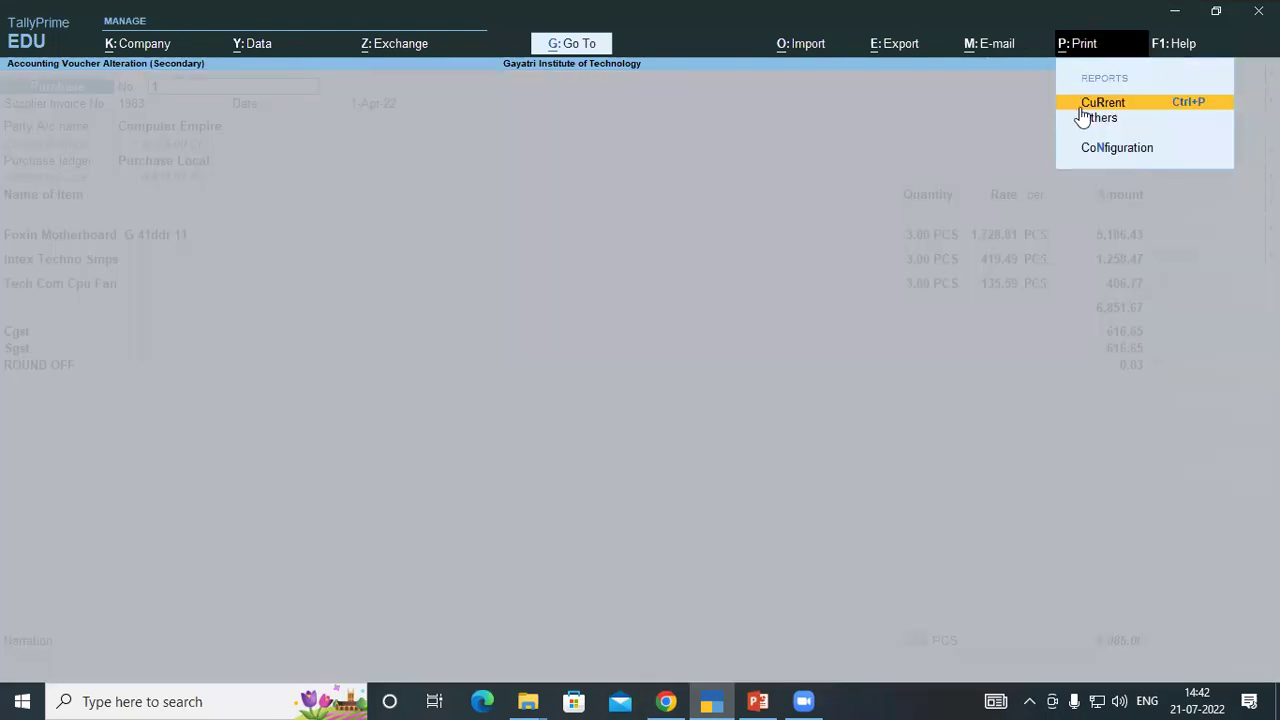
pyautogui.click(1082, 108)
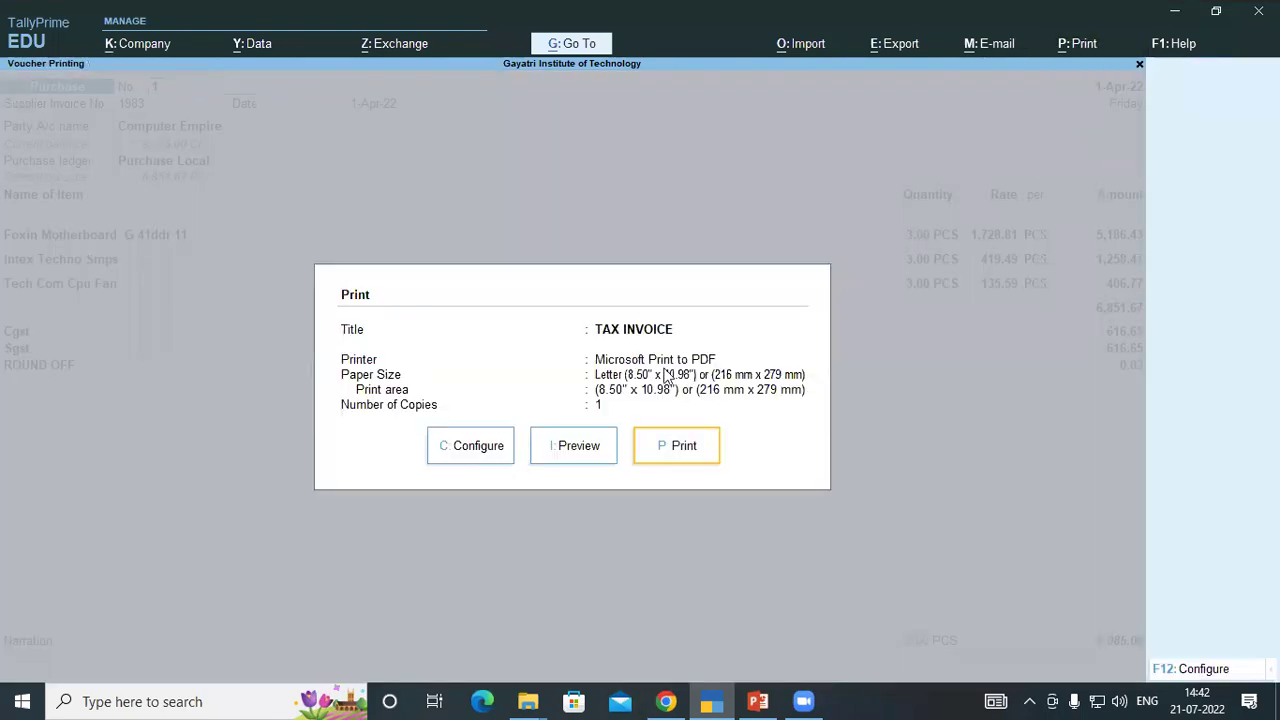
# Choose Name (Part No.) as the display name for stock items in the voucher's print configuration
pyautogui.click(457, 448)
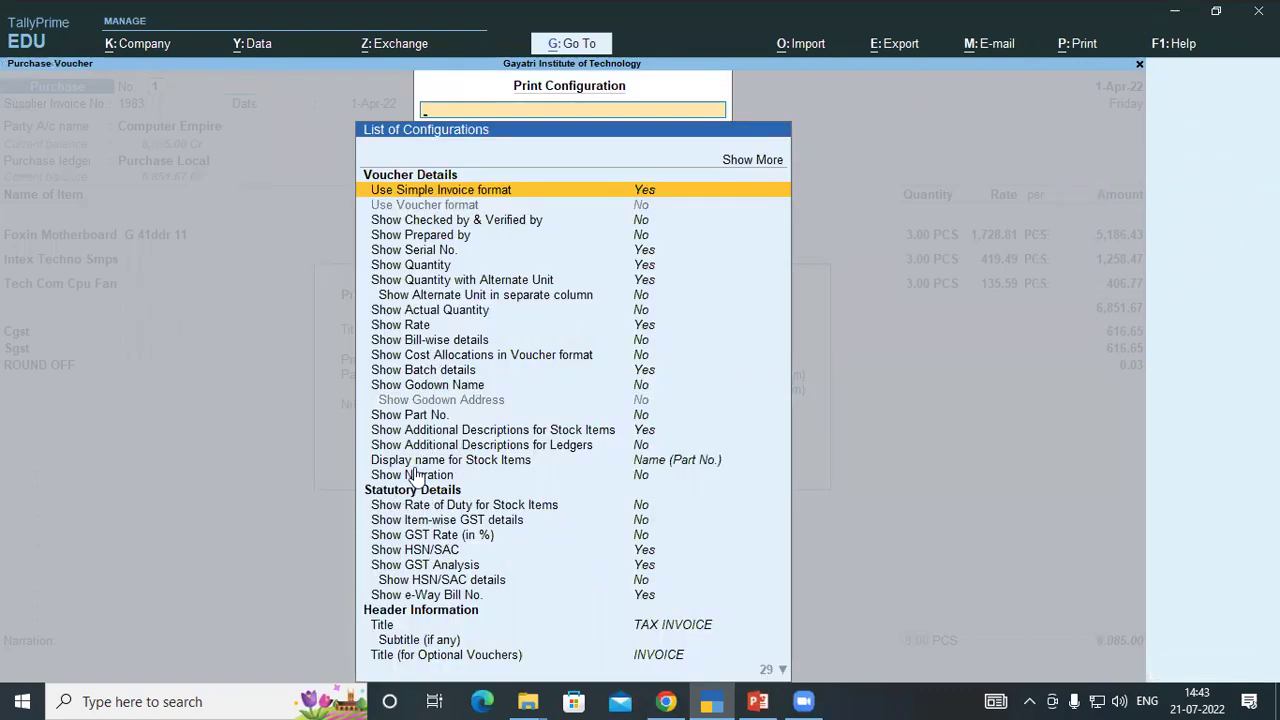
pyautogui.click(497, 462)
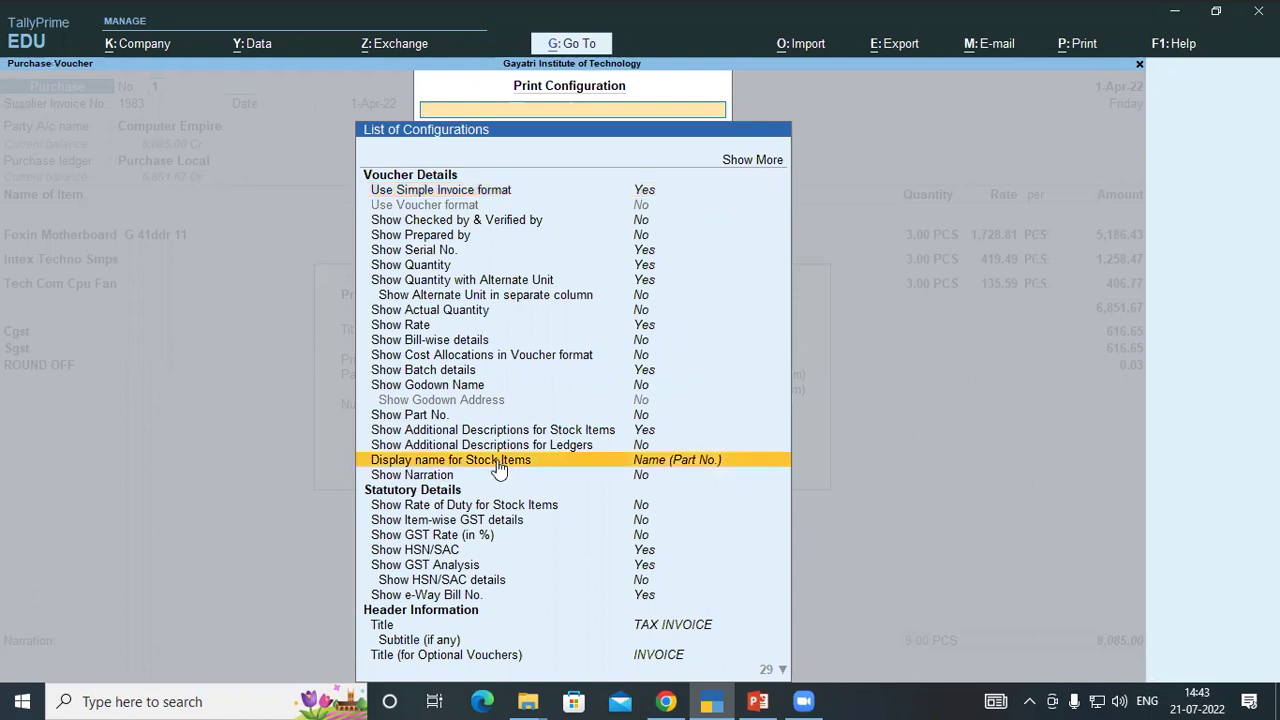
pyautogui.click(497, 462)
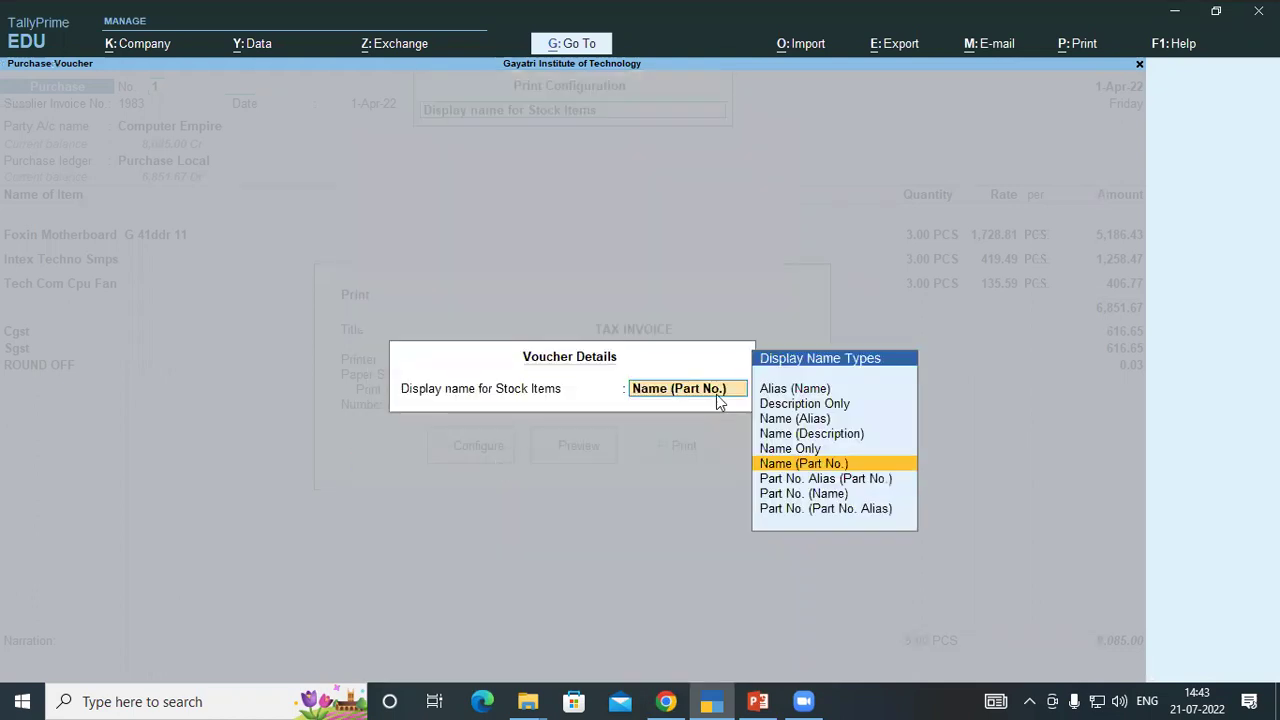
pyautogui.click(836, 466)
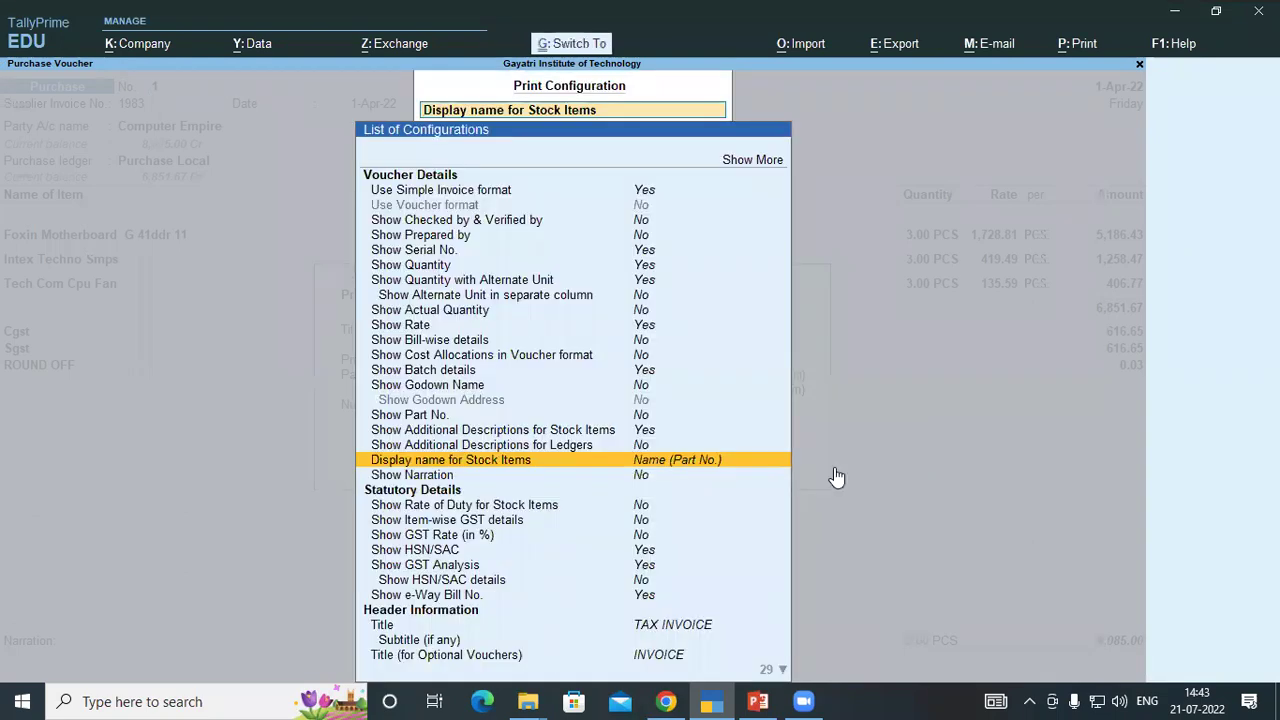
pyautogui.press('Escape')
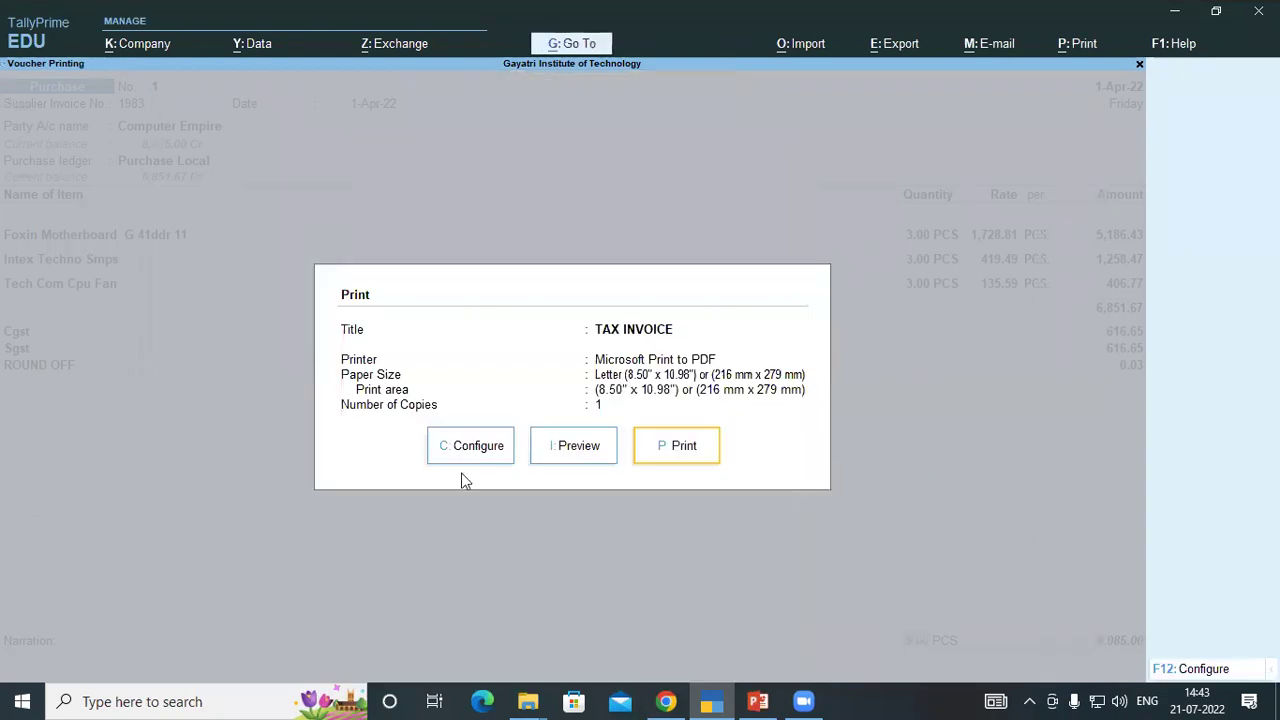
# Preview the tax invoice enlarged, examine the part numbers in the goods description, and close the preview
pyautogui.click(579, 448)
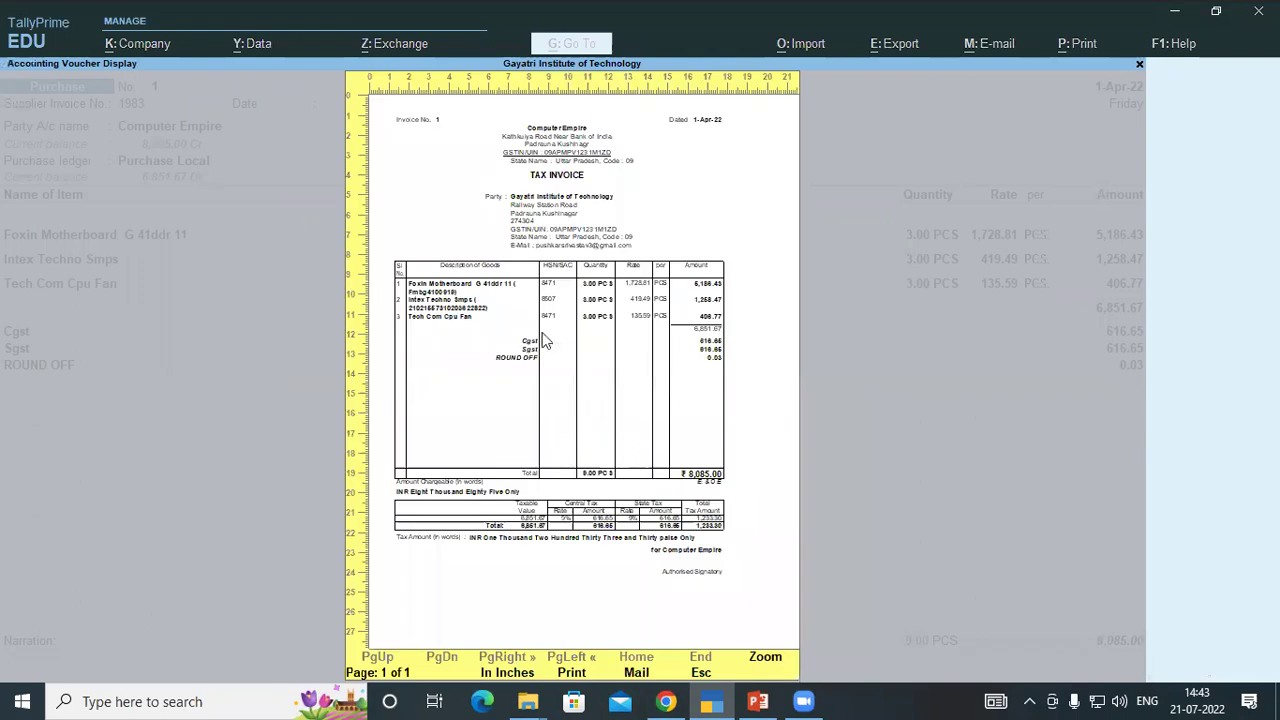
pyautogui.click(765, 660)
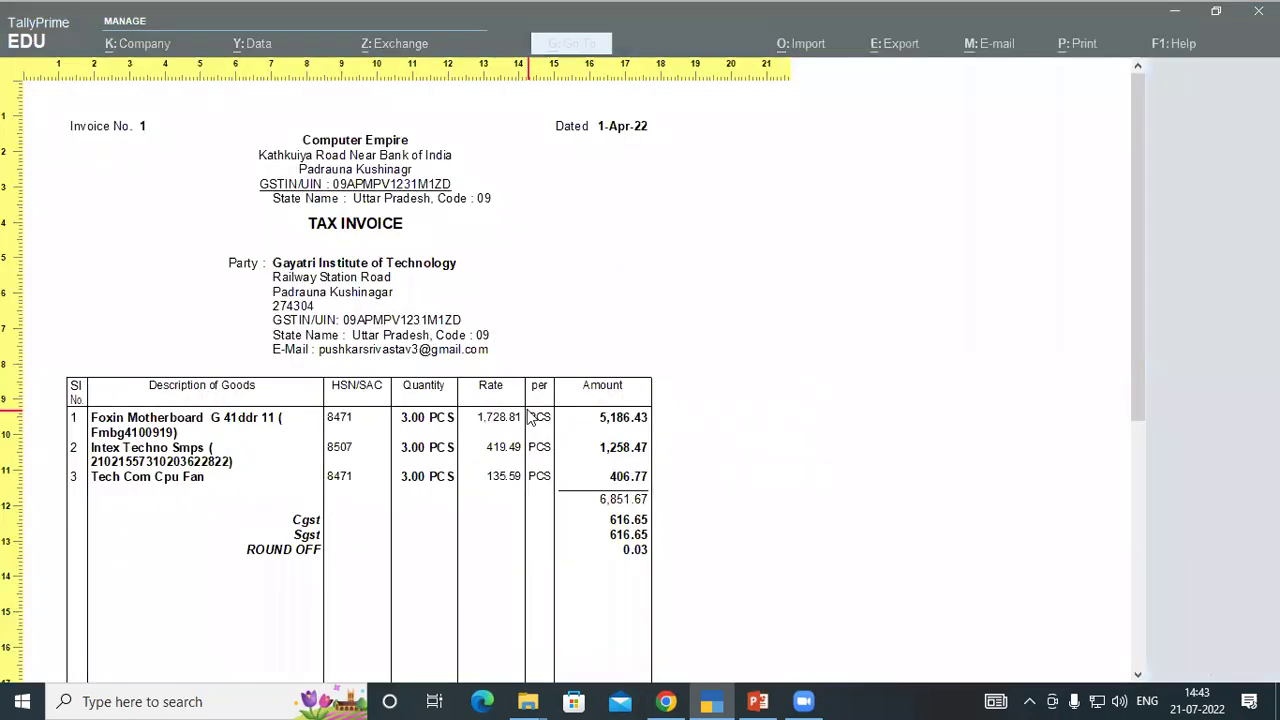
pyautogui.press('Escape')
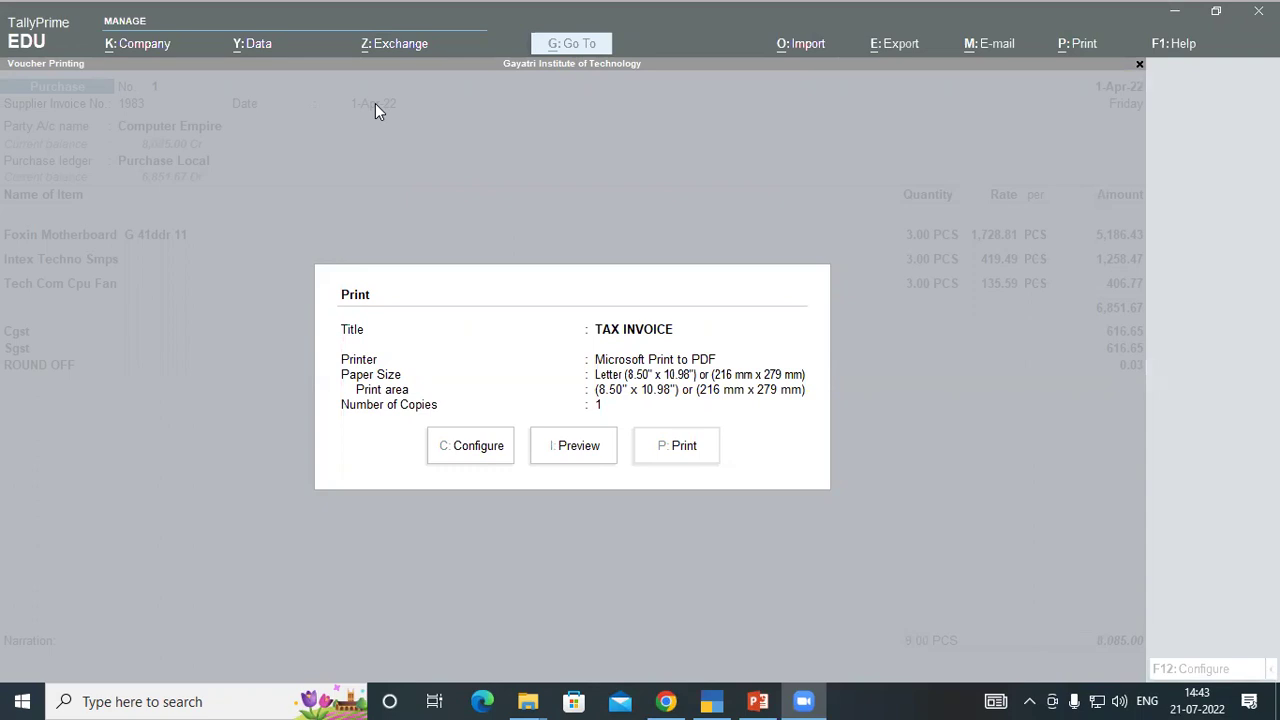
# Review the part number display name types for stock items without changing the setting, and return to the purchase voucher
pyautogui.click(480, 451)
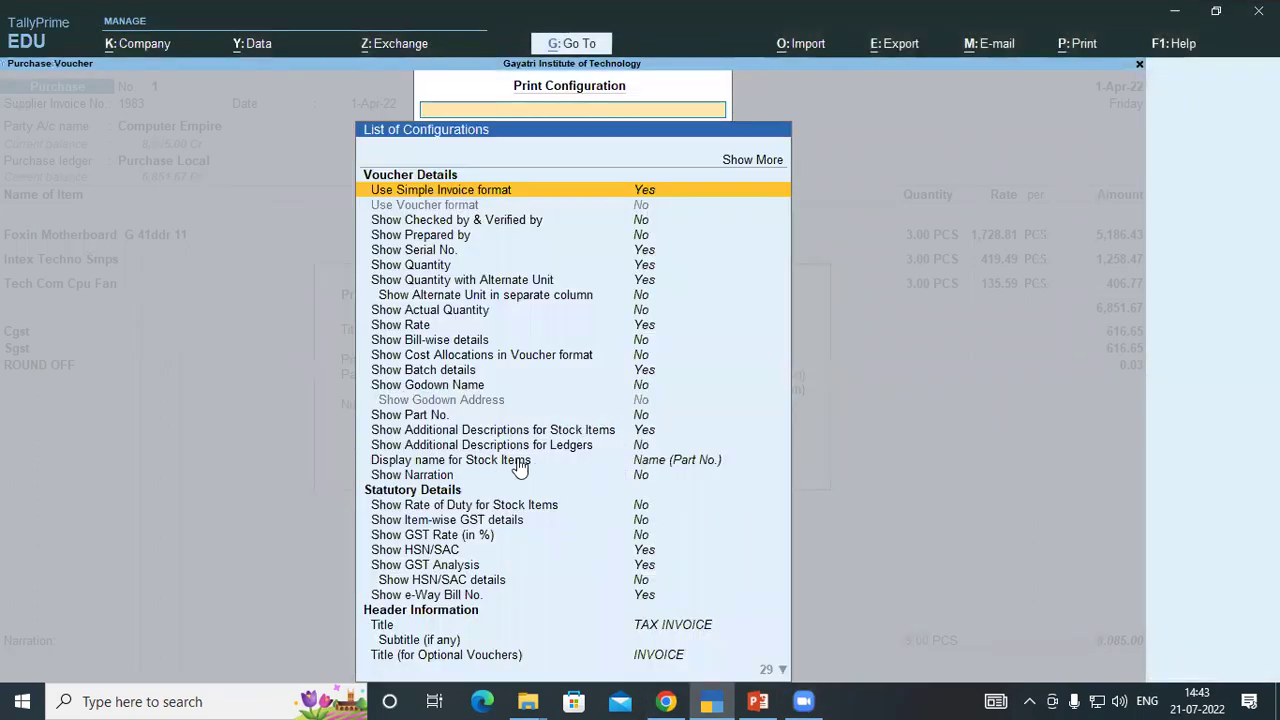
pyautogui.click(707, 466)
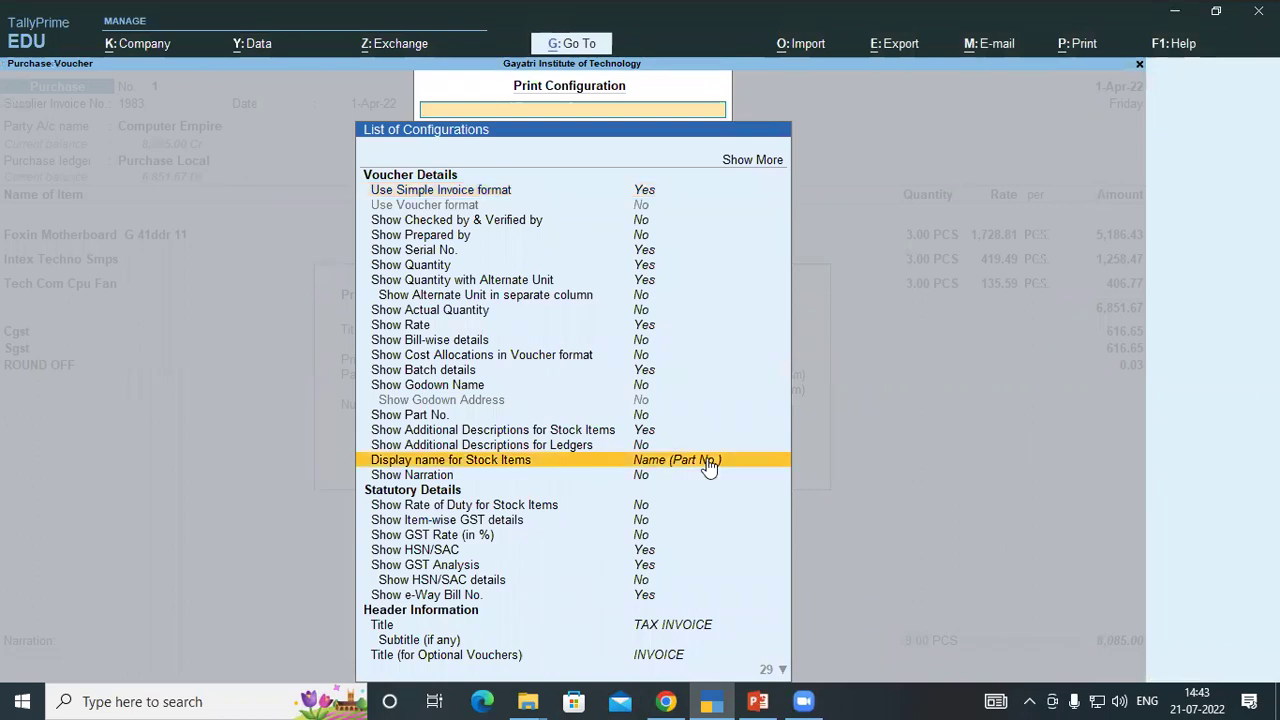
pyautogui.click(707, 462)
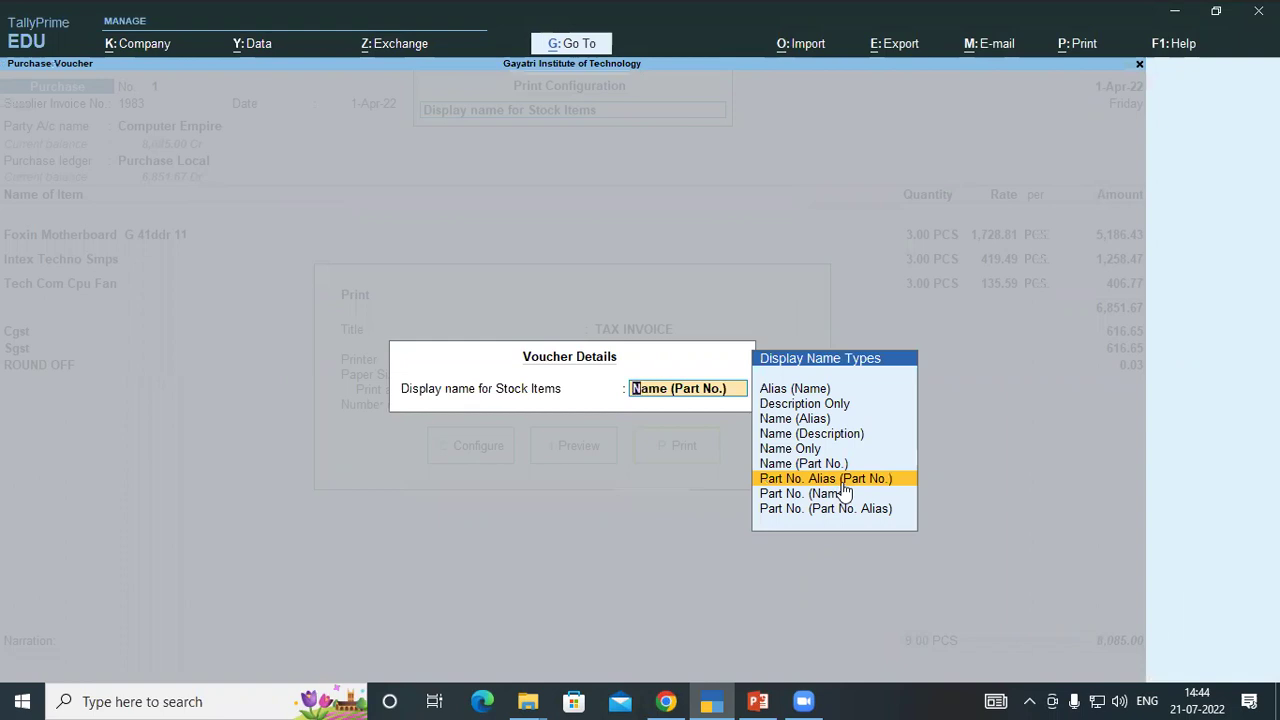
pyautogui.press('Down')
pyautogui.press('Down')
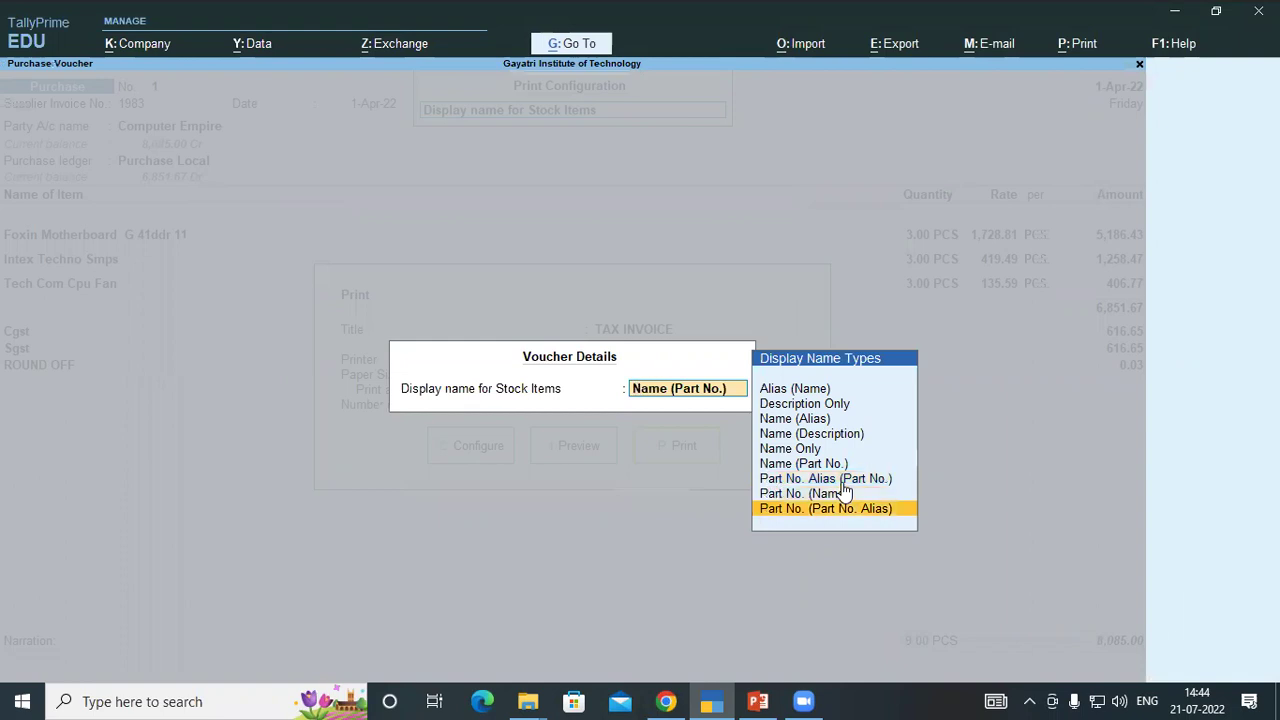
pyautogui.press('Up')
pyautogui.press('Up')
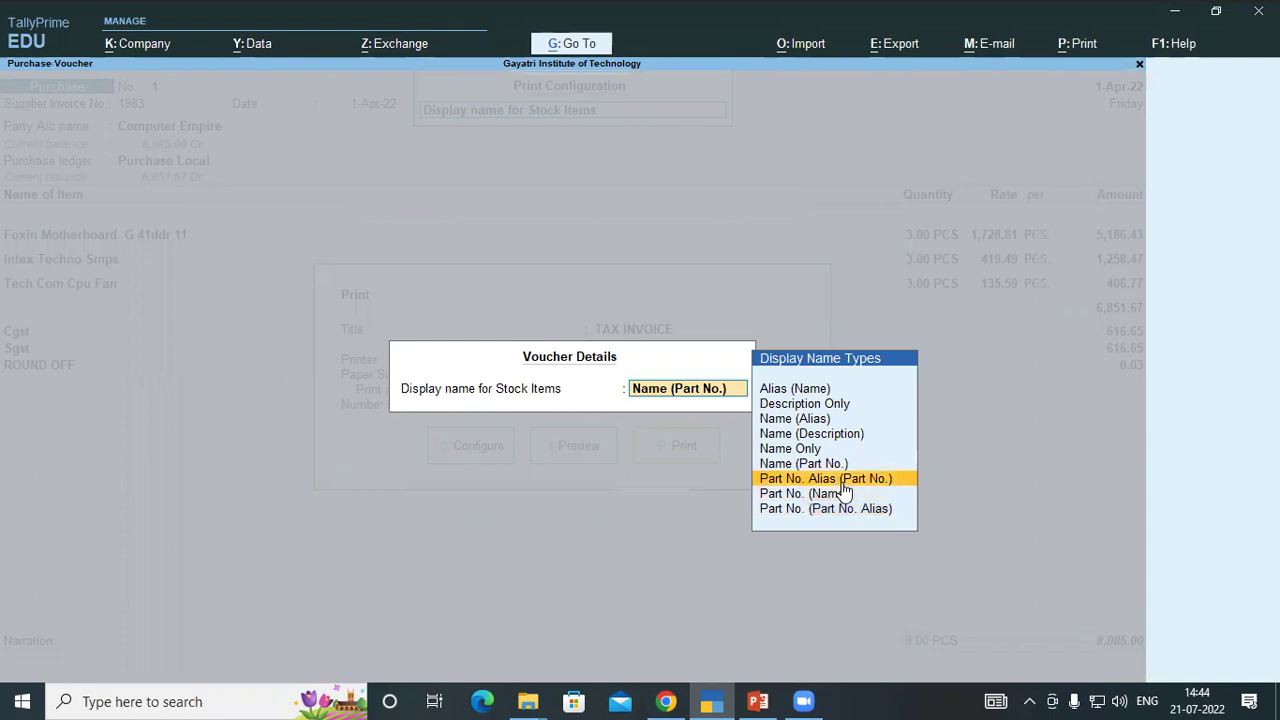
pyautogui.press('Down')
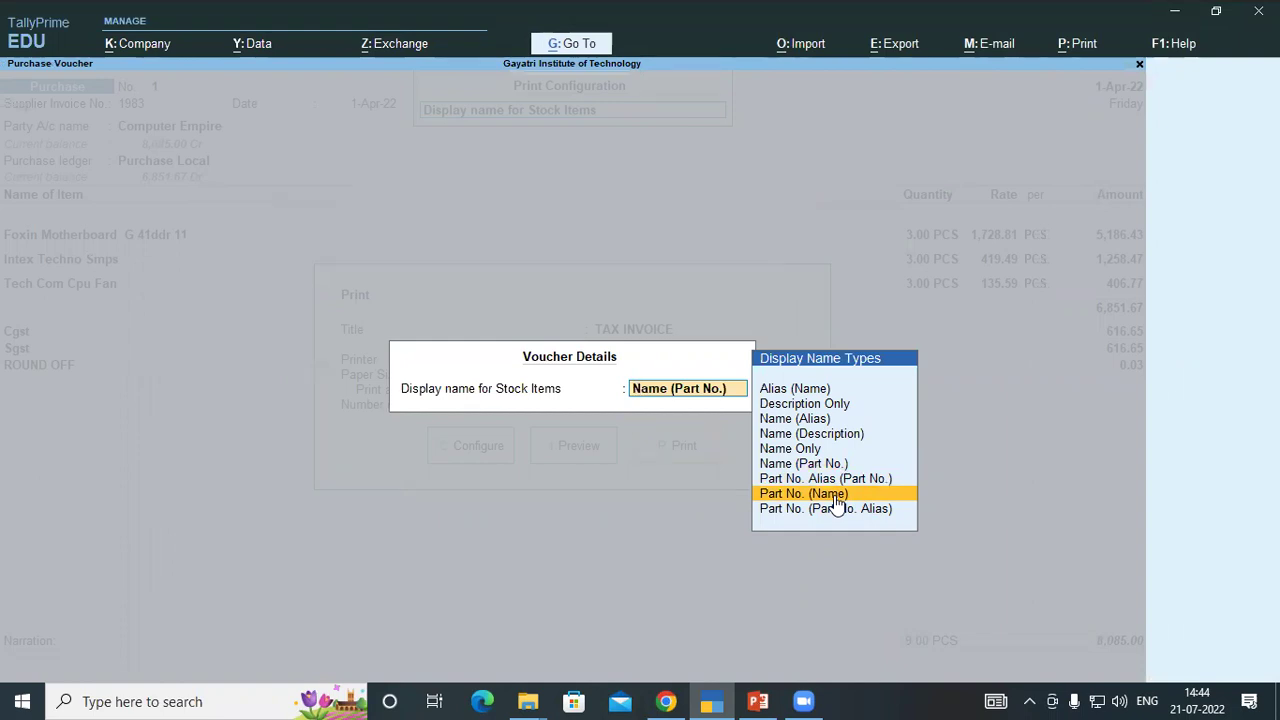
pyautogui.press('BackSpace')
pyautogui.press('Escape')
pyautogui.press('Escape')
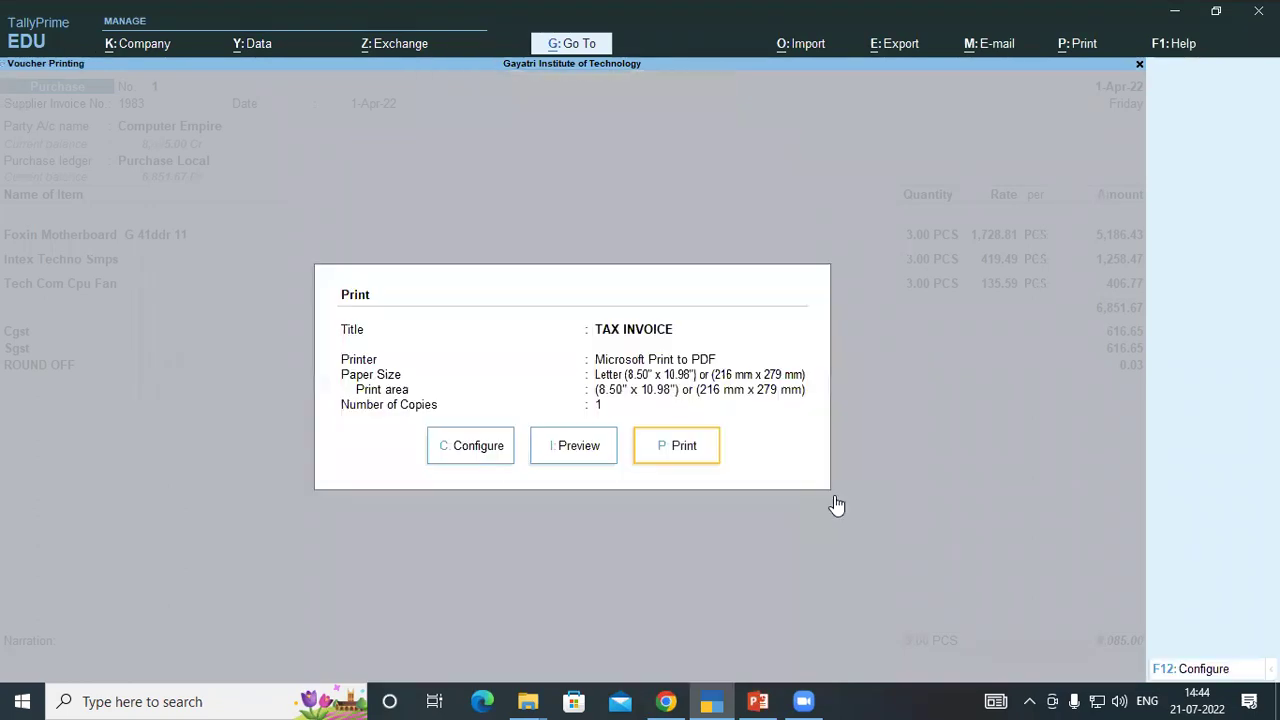
pyautogui.press('Escape')
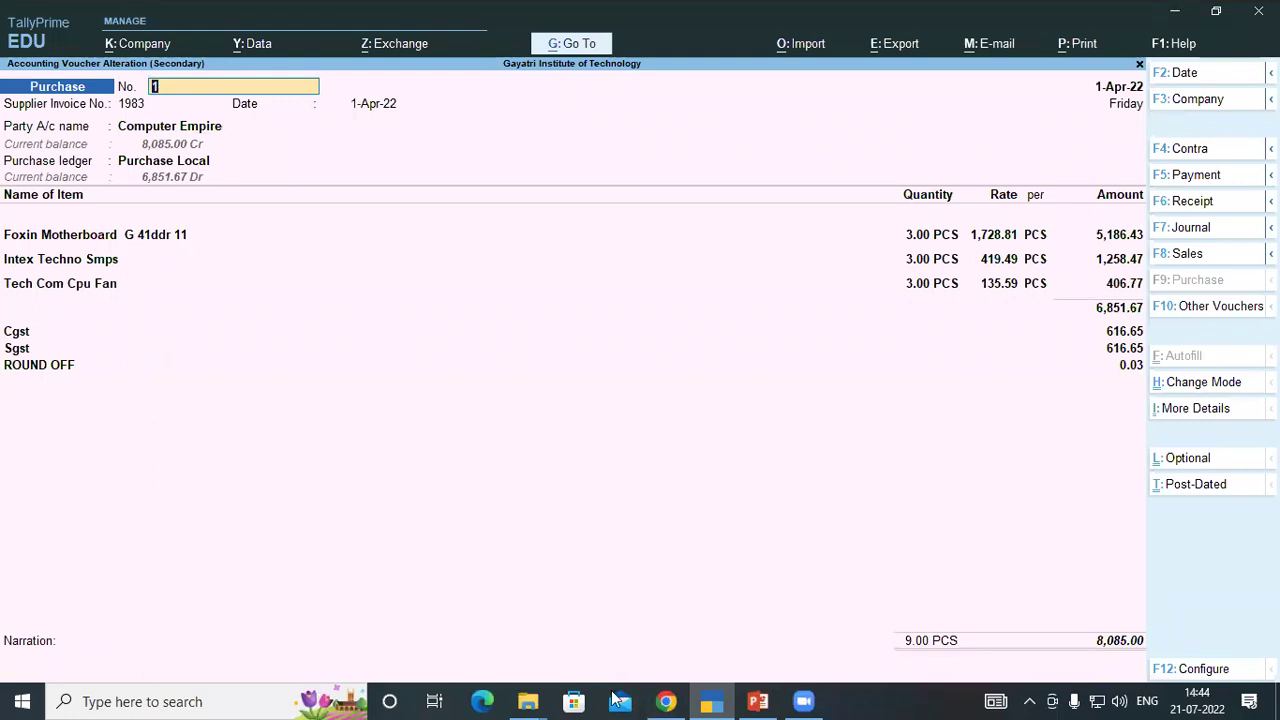
# Switch to Chrome and look through the invoices on pages 10 to 12 of Tally Practice Set.pdf
pyautogui.click(666, 701)
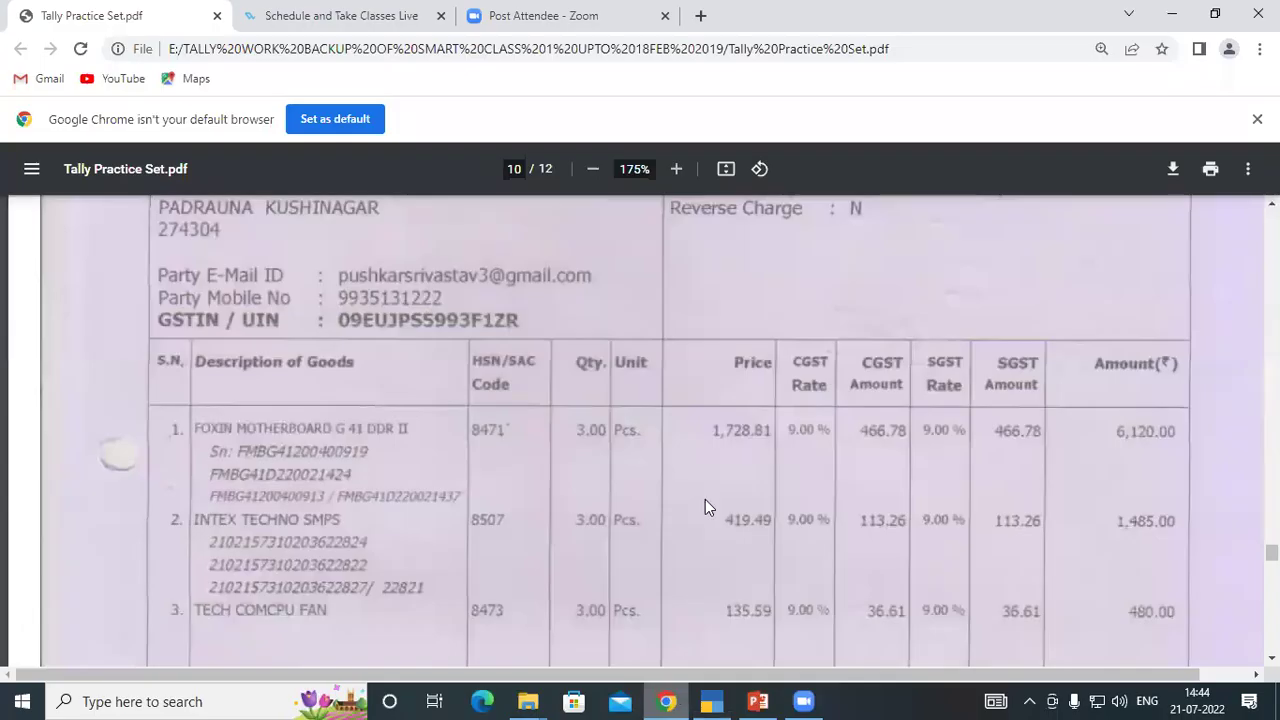
pyautogui.scroll(4, 290, 370)
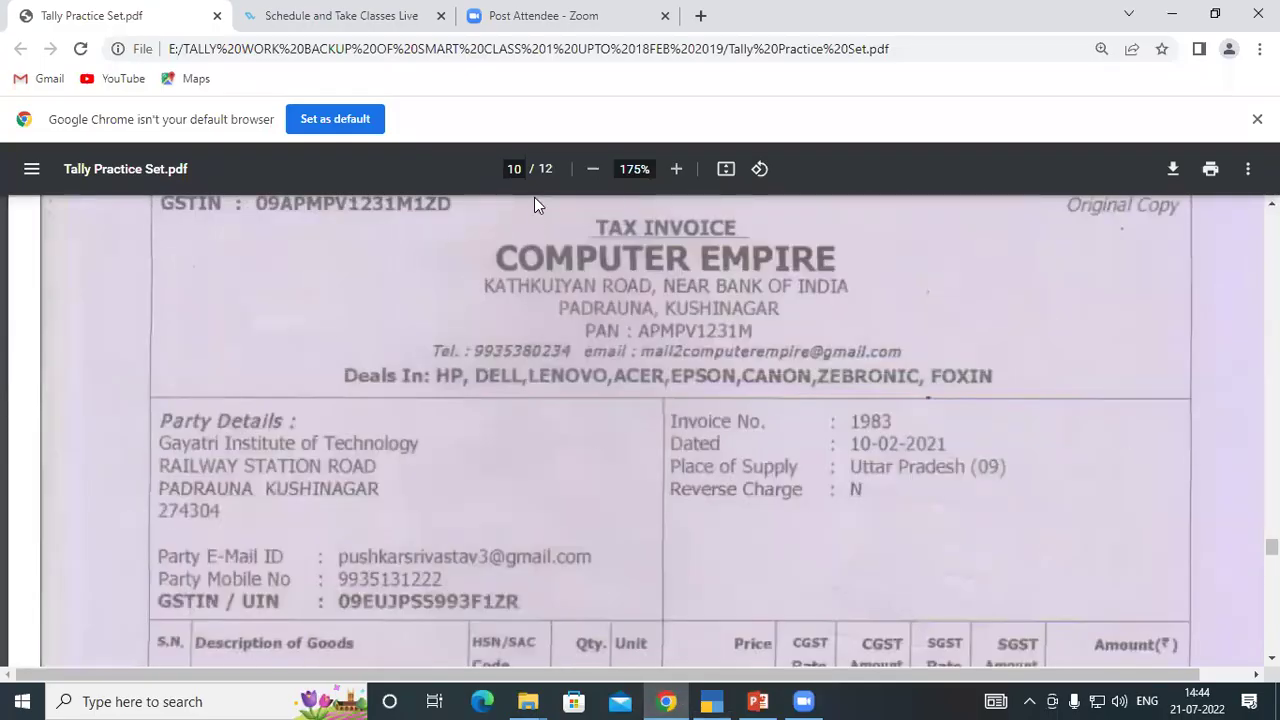
pyautogui.scroll(-8, 504, 400)
pyautogui.scroll(-10, 507, 407)
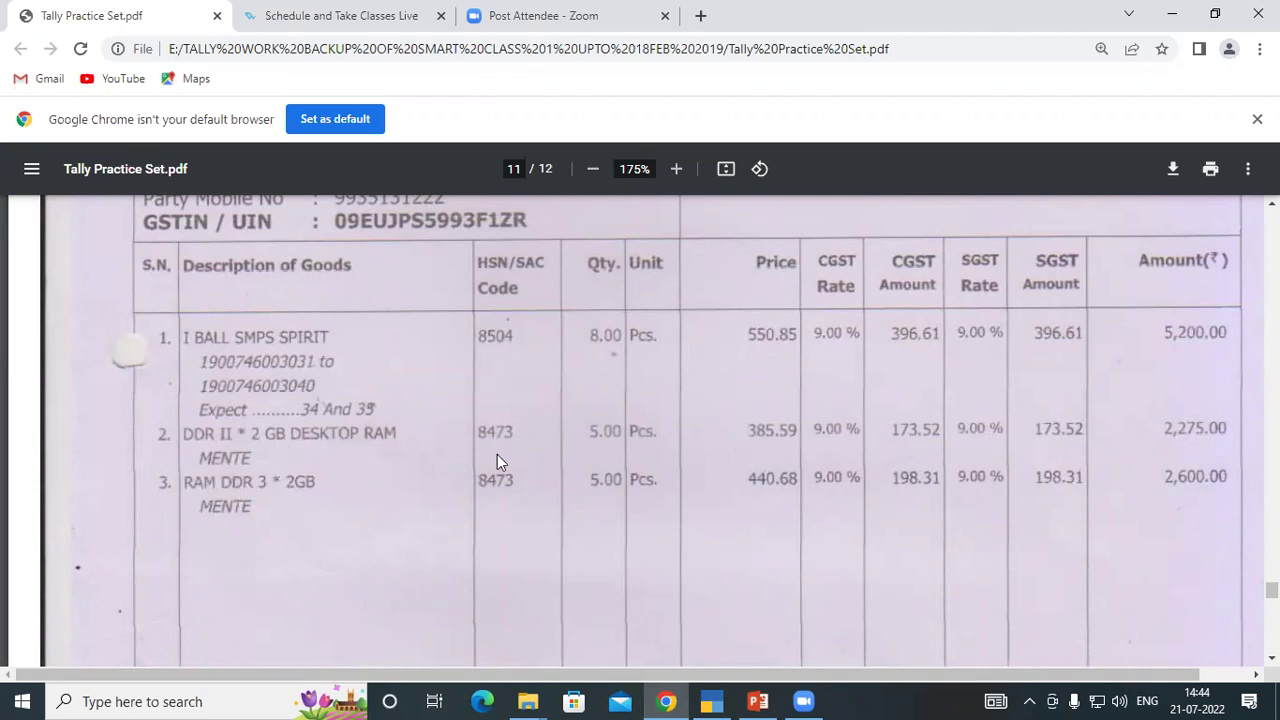
pyautogui.scroll(-10, 497, 457)
pyautogui.scroll(-8, 497, 454)
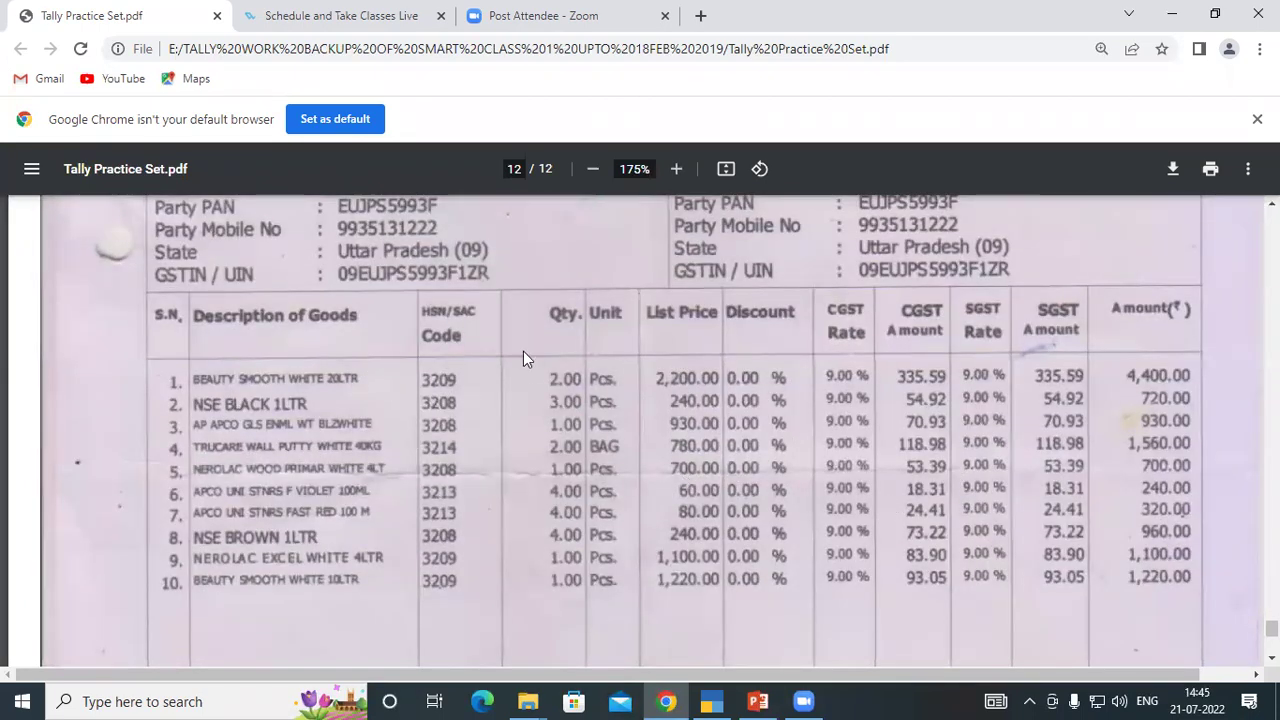
pyautogui.scroll(2, 800, 463)
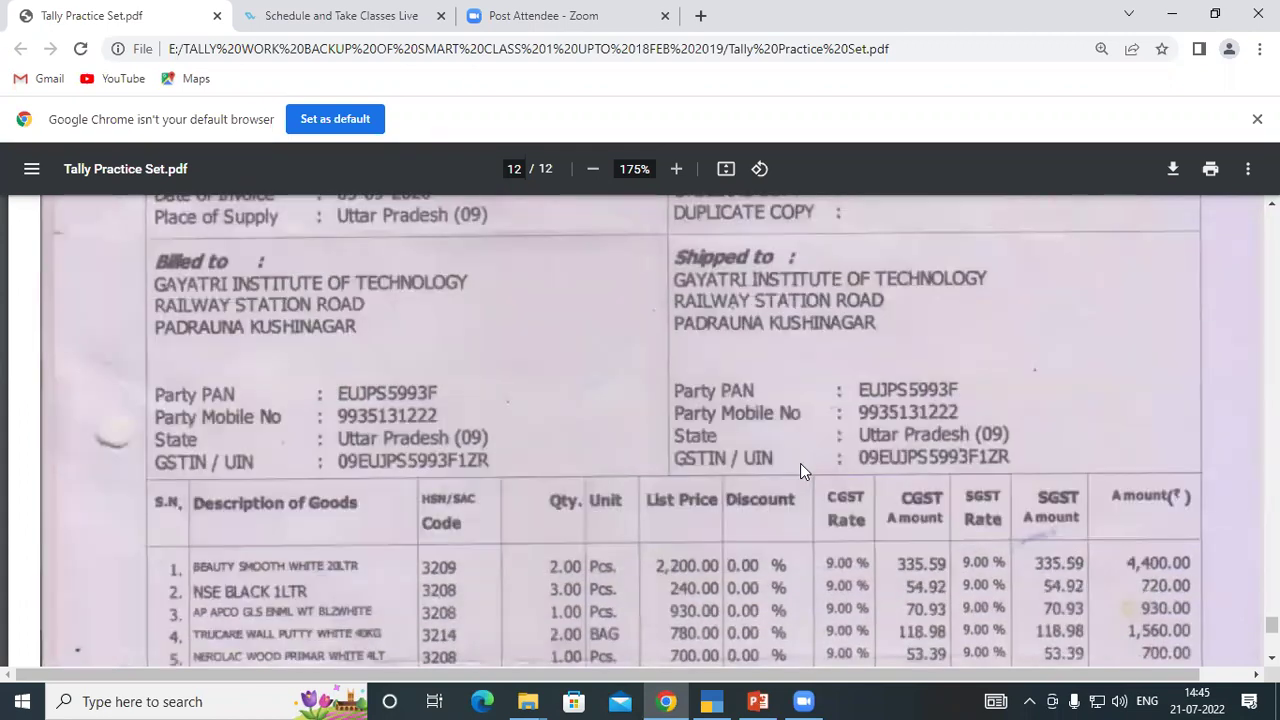